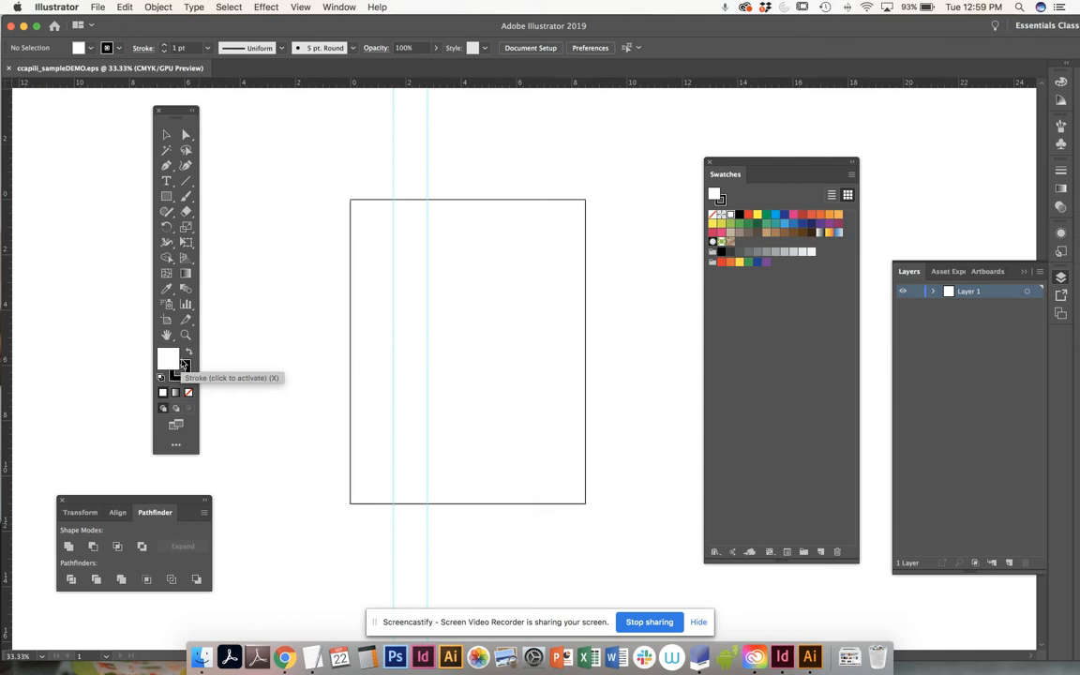
Step: Draw a white rectangle with a black stroke, about 3.85 by 2.42 in, in the upper part of the artboard
left_click(183, 366)
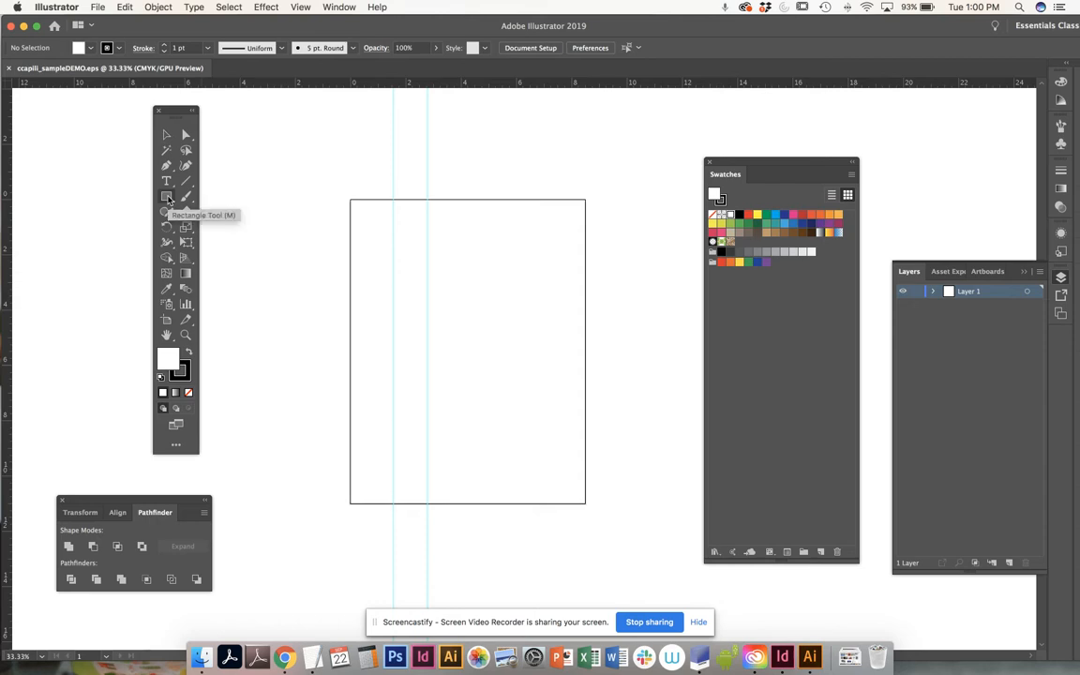
left_click(167, 198)
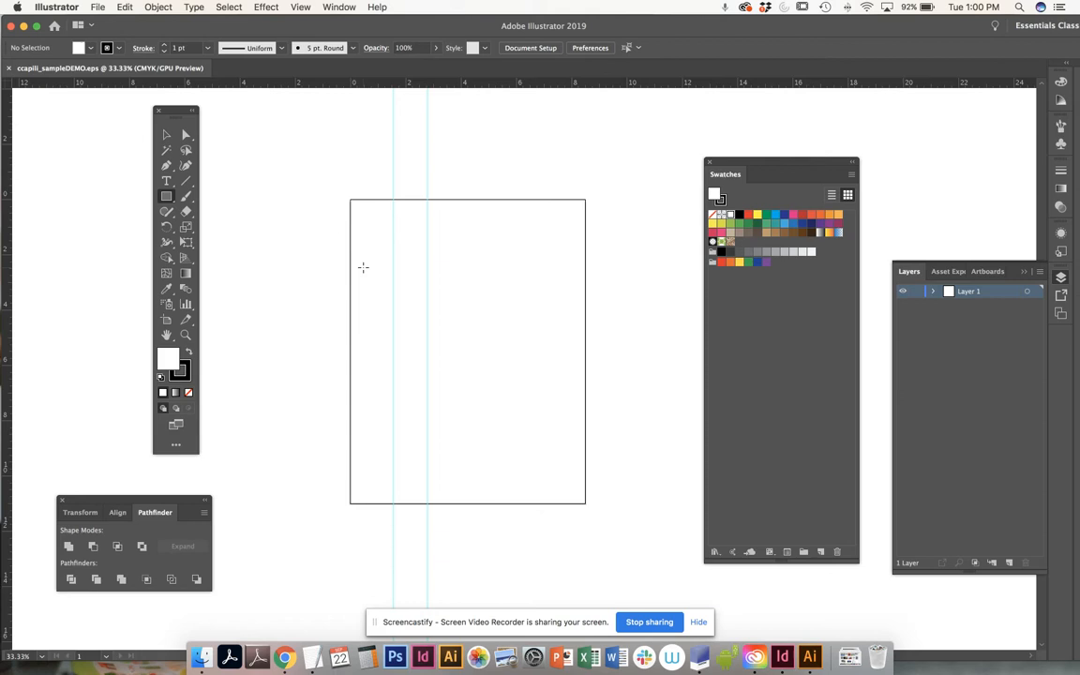
key("super+equal")
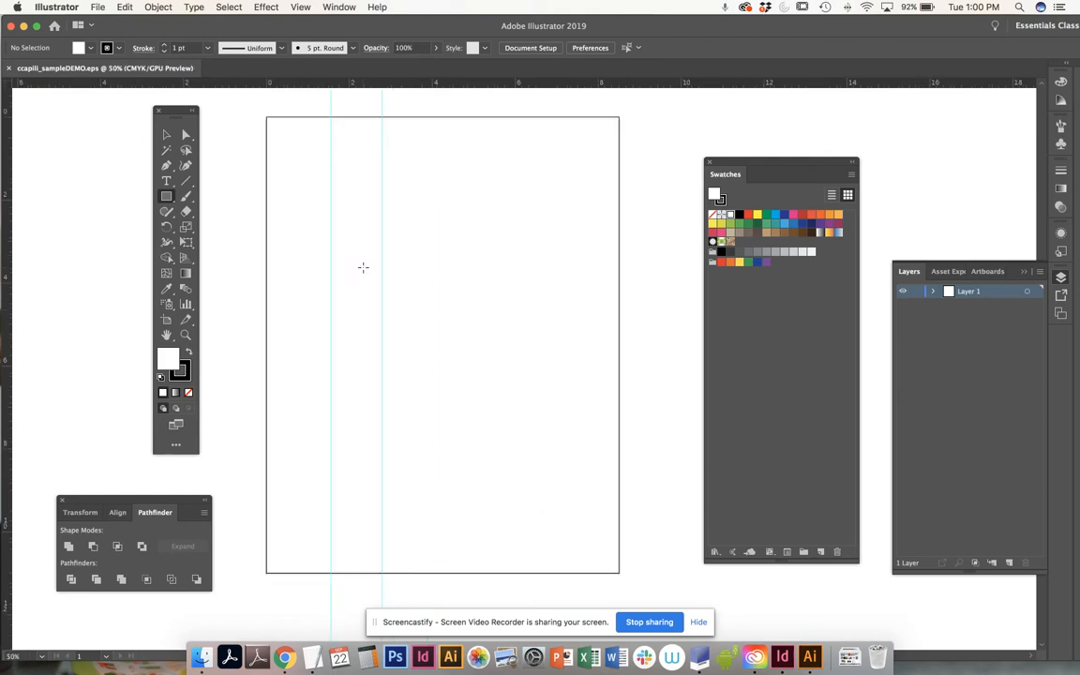
key("space")
mouse_move(312, 259)
left_mouse_down()
mouse_move(311, 369)
mouse_move(318, 236)
mouse_move(309, 255)
mouse_move(339, 282)
mouse_move(629, 255)
mouse_move(275, 266)
mouse_move(308, 267)
mouse_move(308, 253)
mouse_move(400, 261)
mouse_move(304, 261)
mouse_move(386, 246)
mouse_move(325, 246)
mouse_move(414, 236)
mouse_move(273, 245)
mouse_move(359, 248)
mouse_move(316, 250)
left_mouse_up()
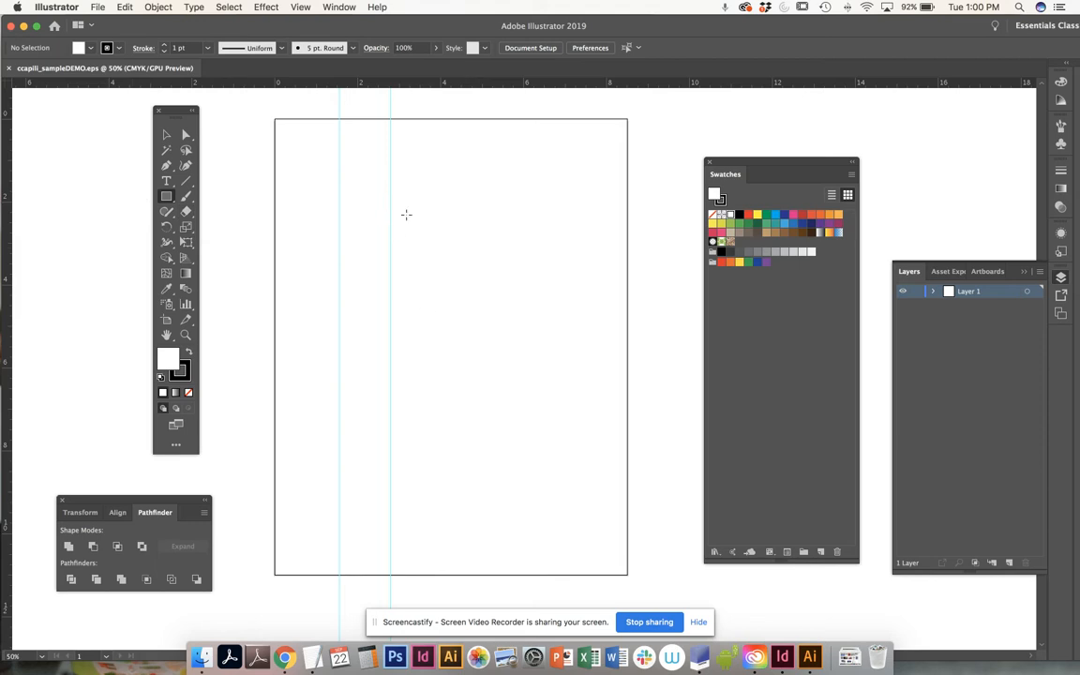
left_click_drag(403, 211, 562, 310)
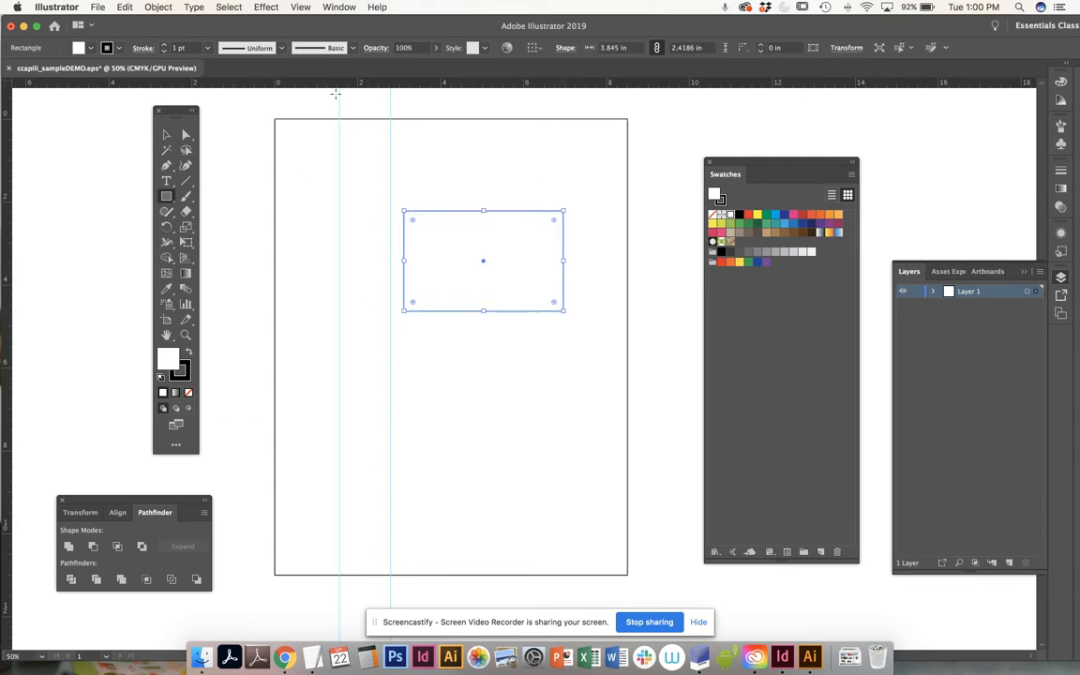
Step: Set the rectangle's stroke weight to 5 pt
left_click(166, 45)
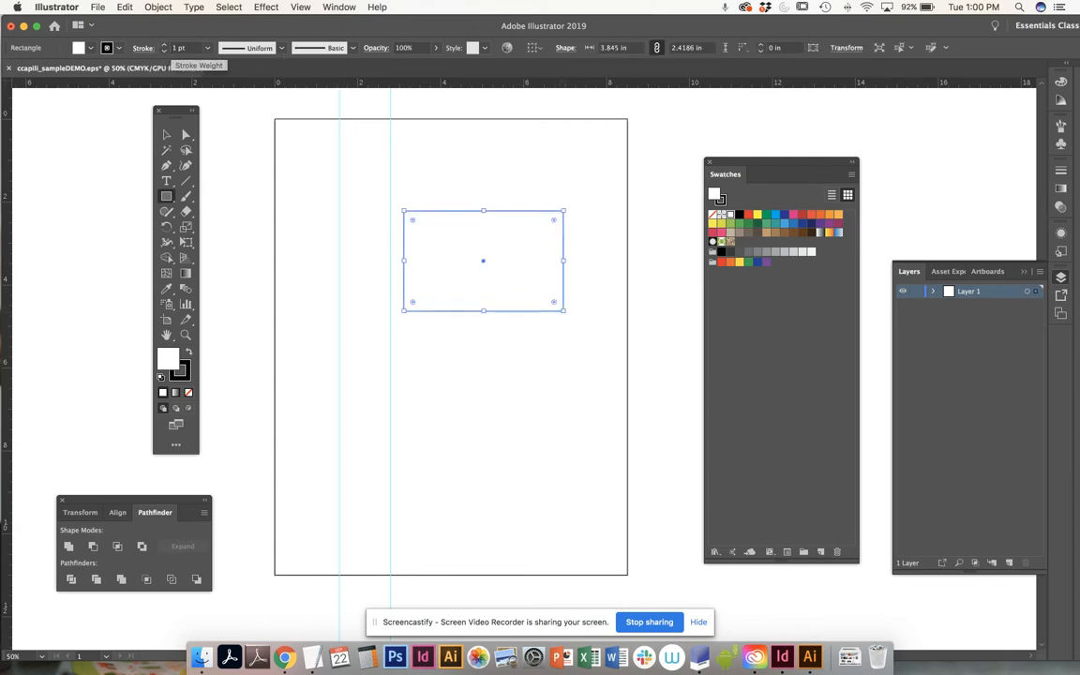
left_click(165, 45)
left_click(165, 45)
left_click(165, 45)
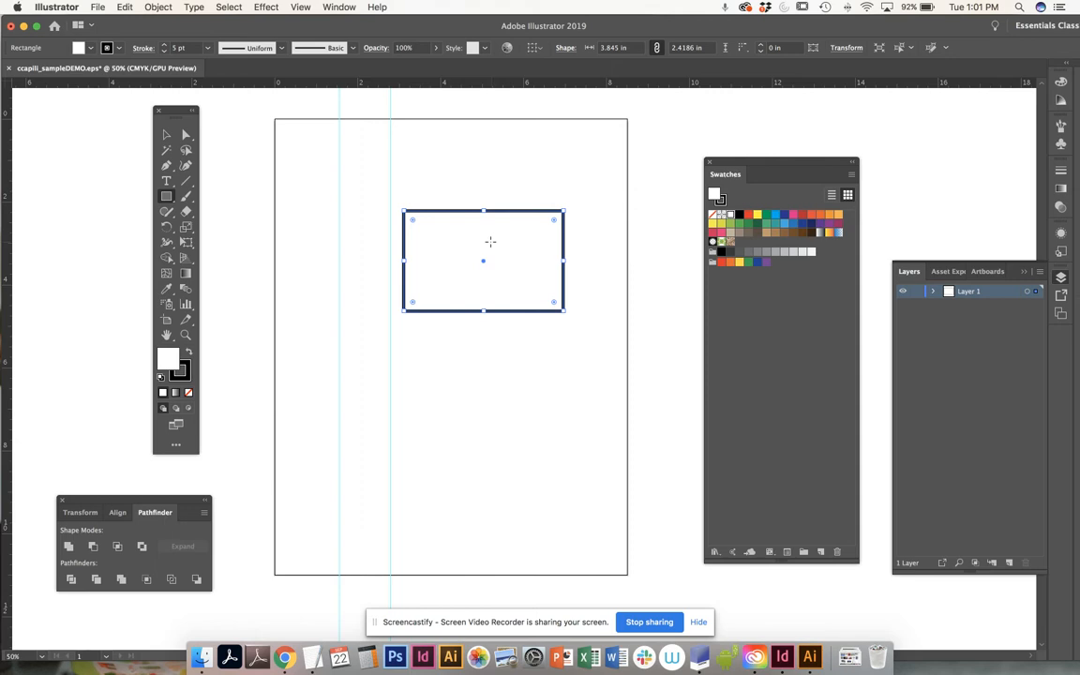
Step: Try teal, several greens, yellow and red-orange swatches as the rectangle's fill, finishing with orange
left_click(186, 378)
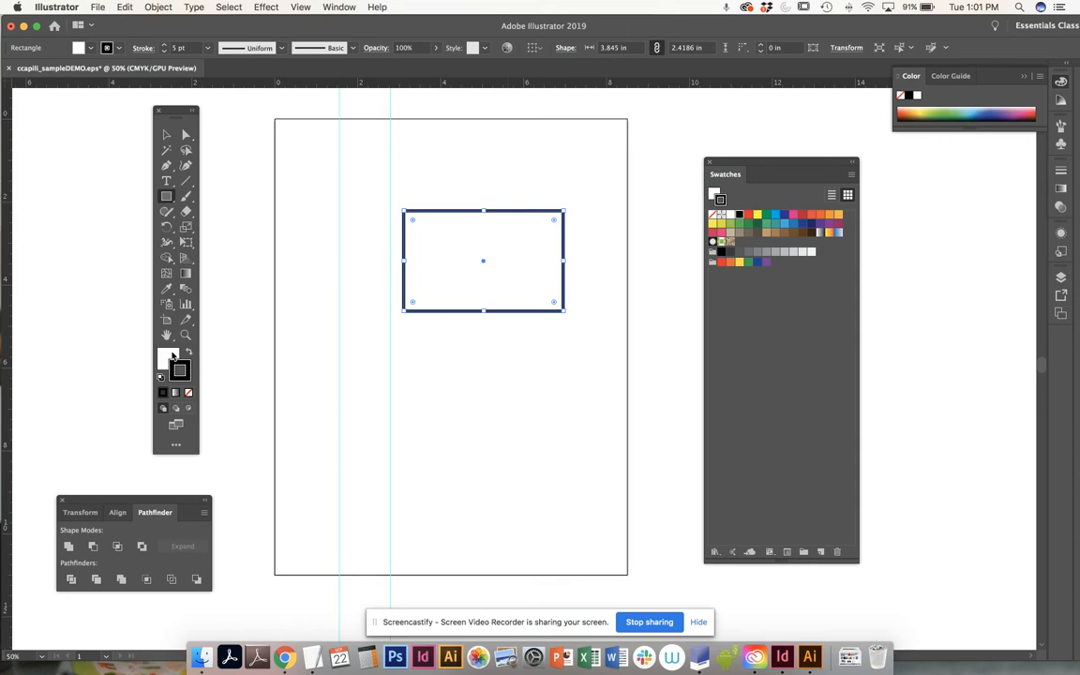
left_click(171, 357)
left_click(166, 137)
left_click(410, 165)
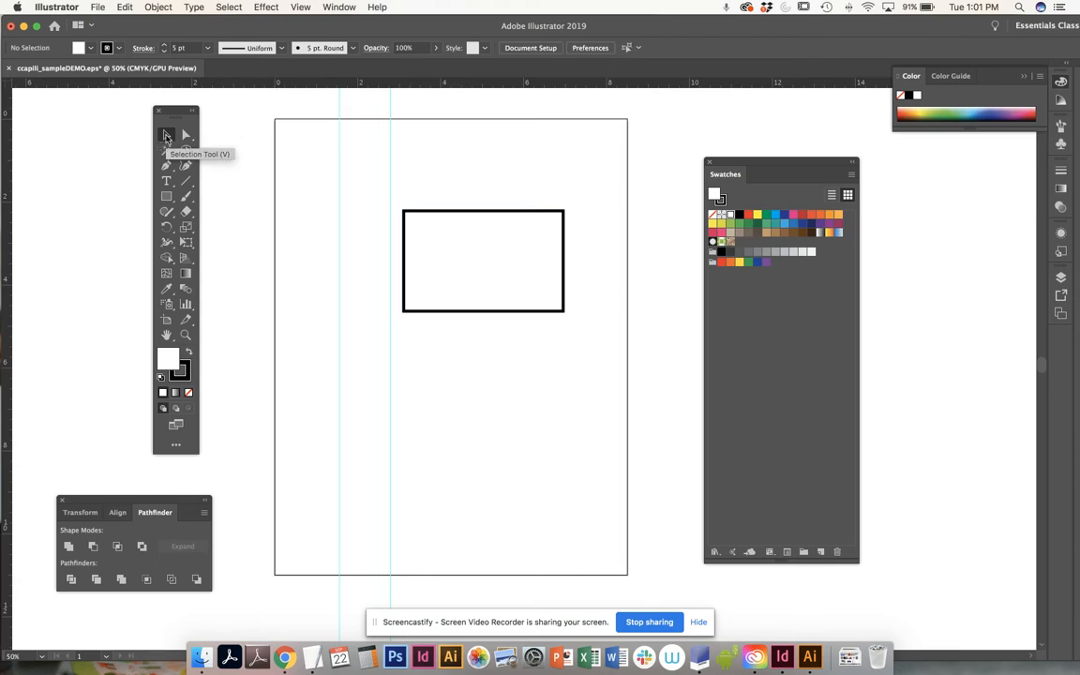
left_click(483, 214)
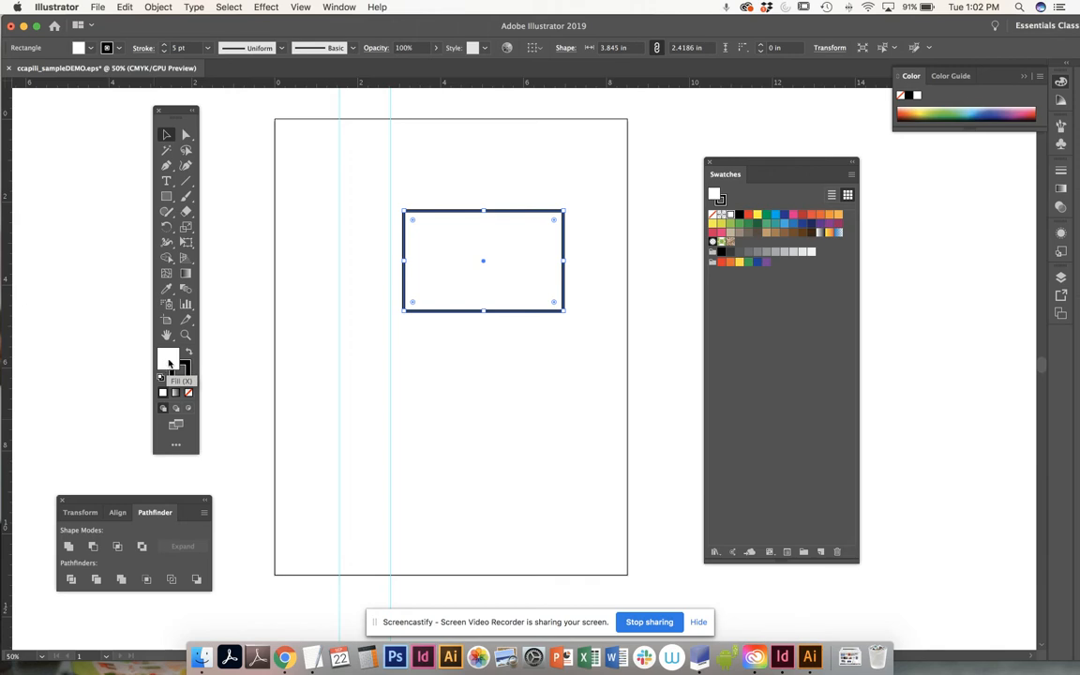
left_click(774, 224)
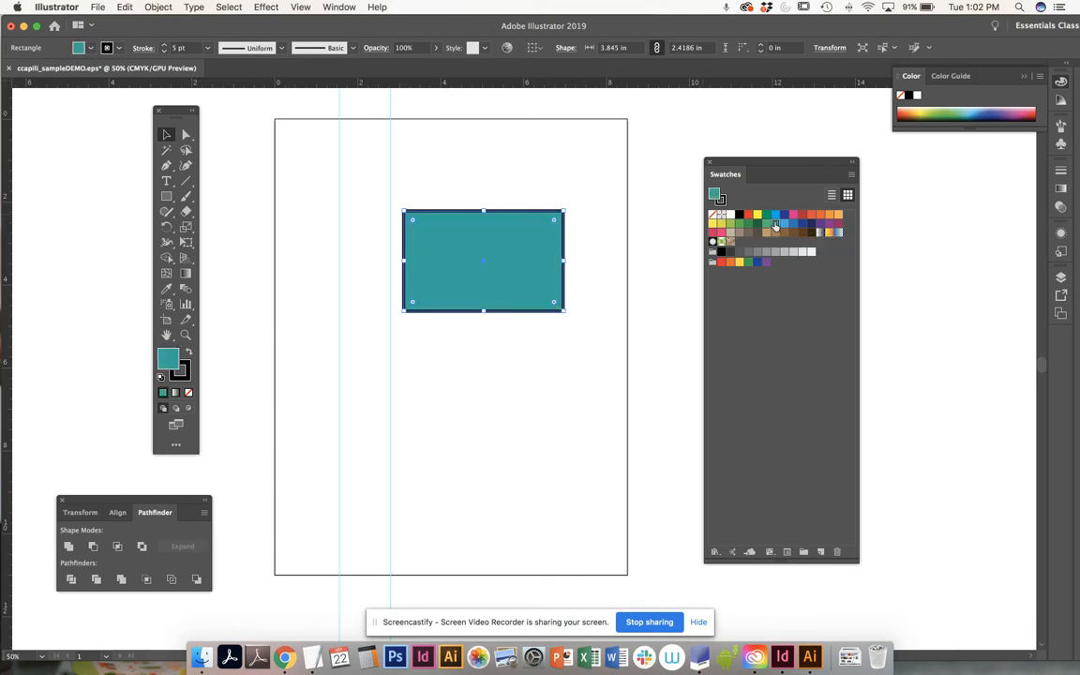
left_click(765, 216)
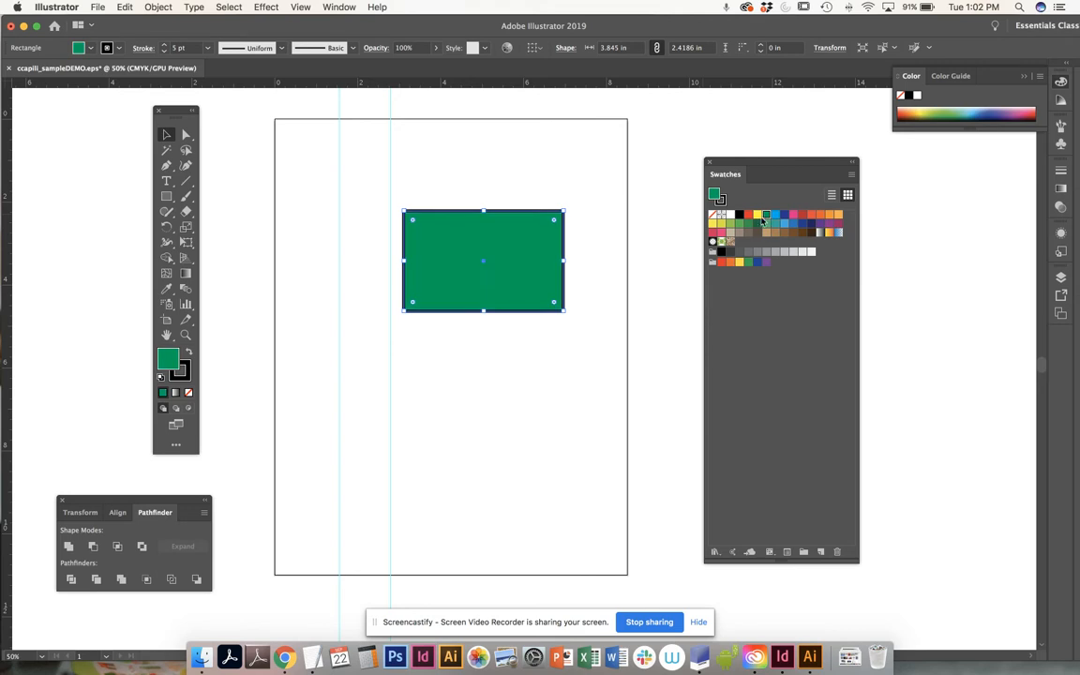
left_click(736, 226)
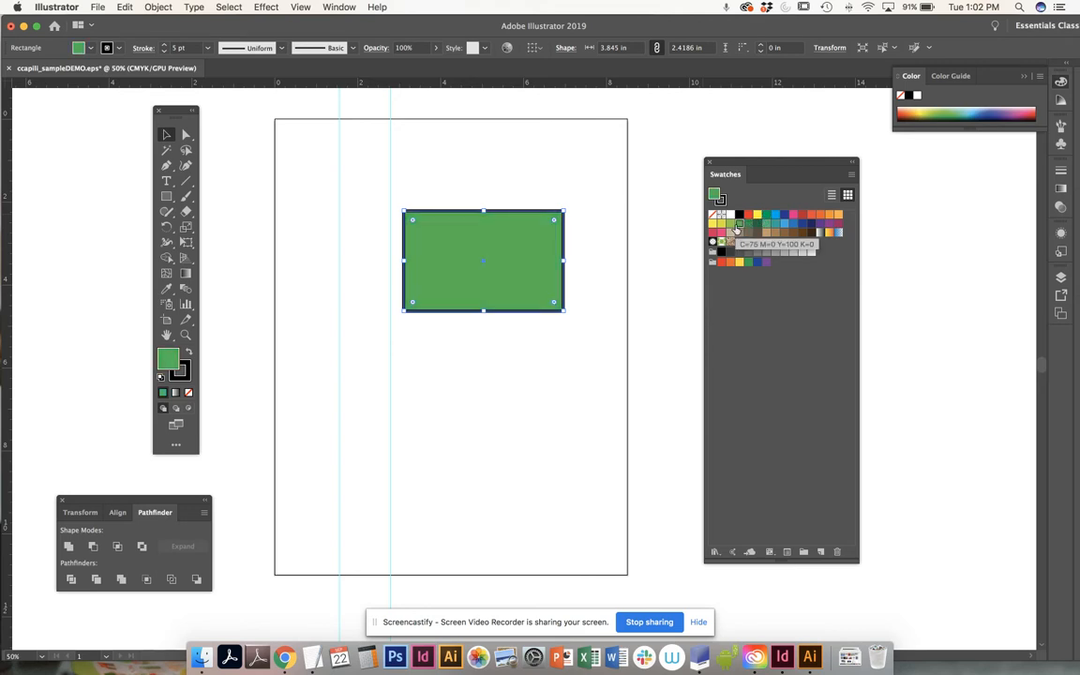
left_click(721, 225)
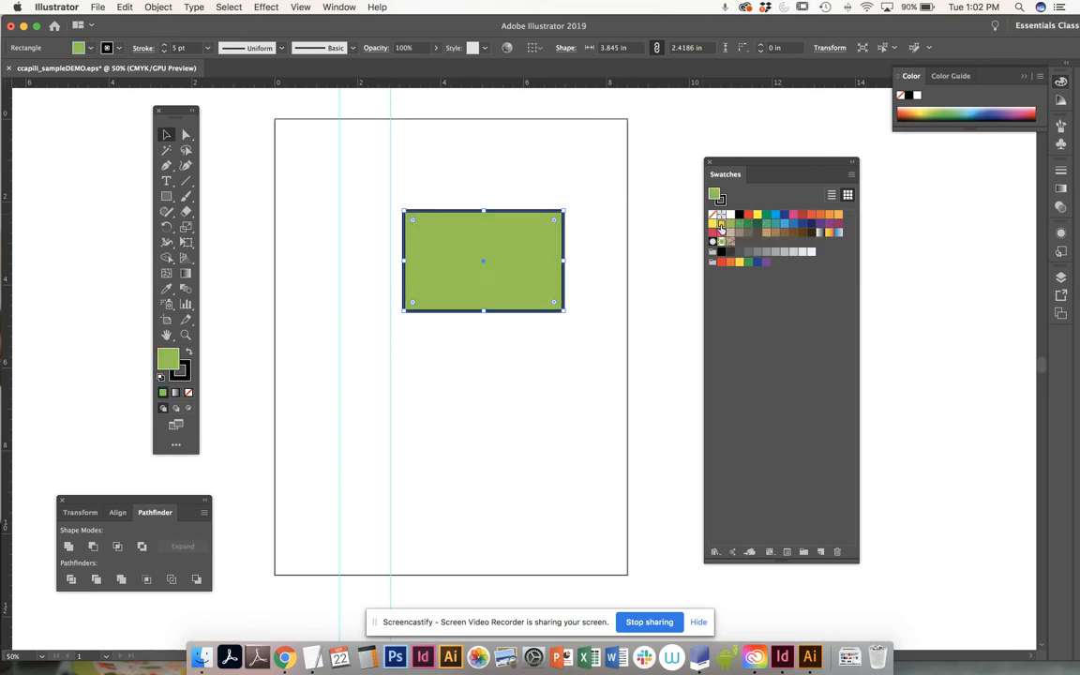
left_click(716, 225)
left_click(813, 215)
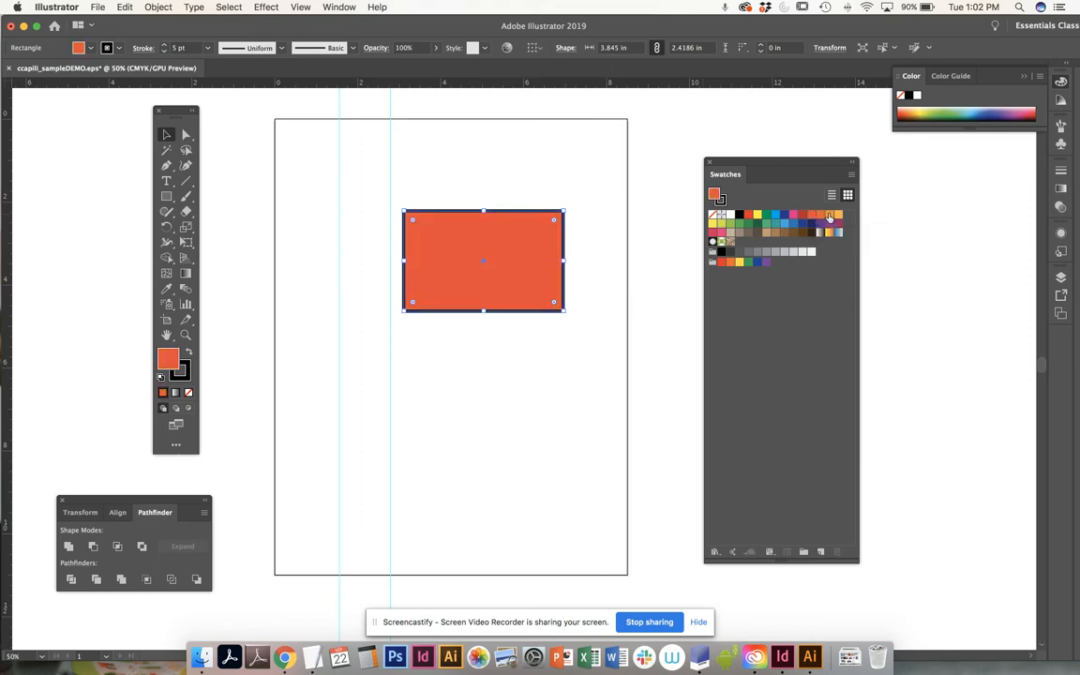
left_click(828, 215)
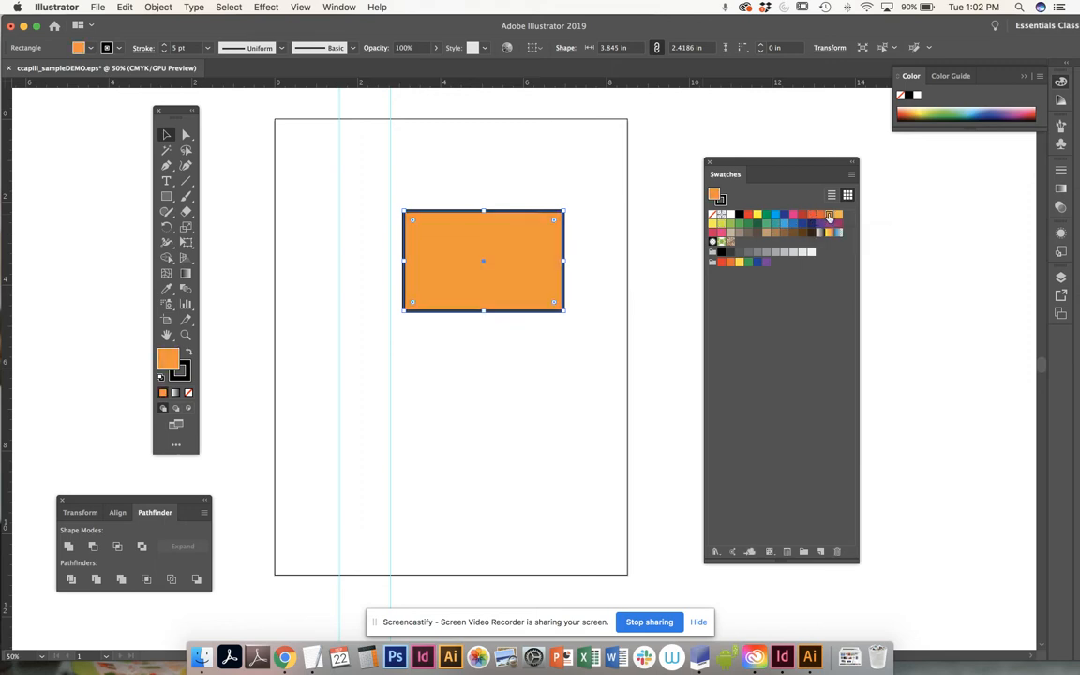
Step: Fill the rectangle with a soft, muted green chosen in the Color Picker
double_click(169, 358)
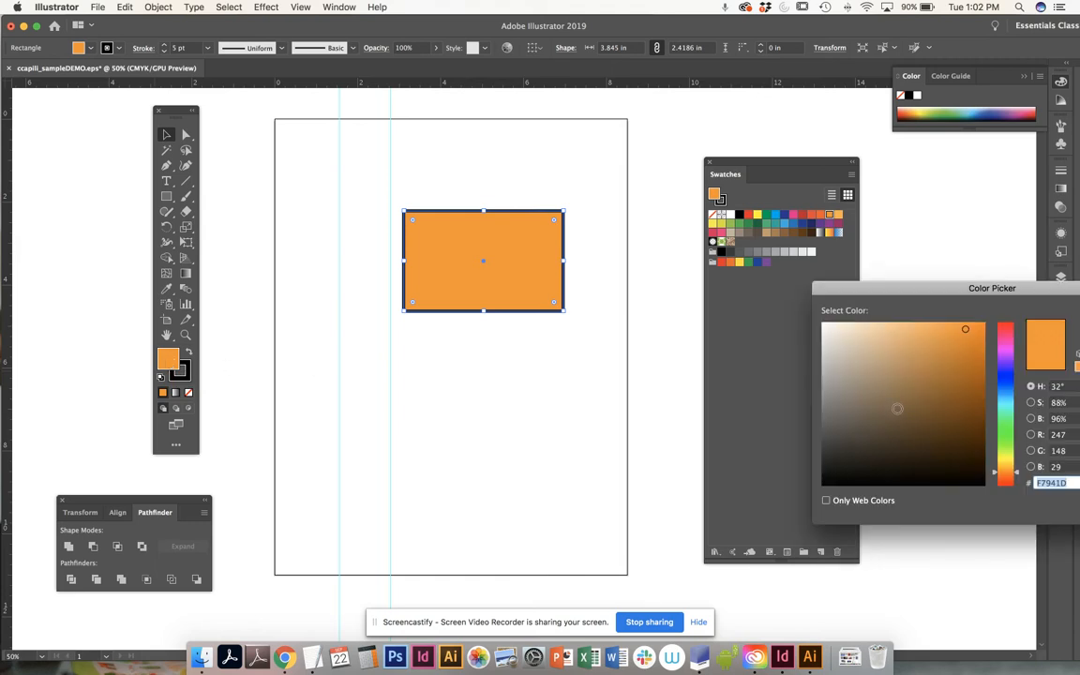
left_click(926, 398)
left_click_drag(891, 350, 891, 410)
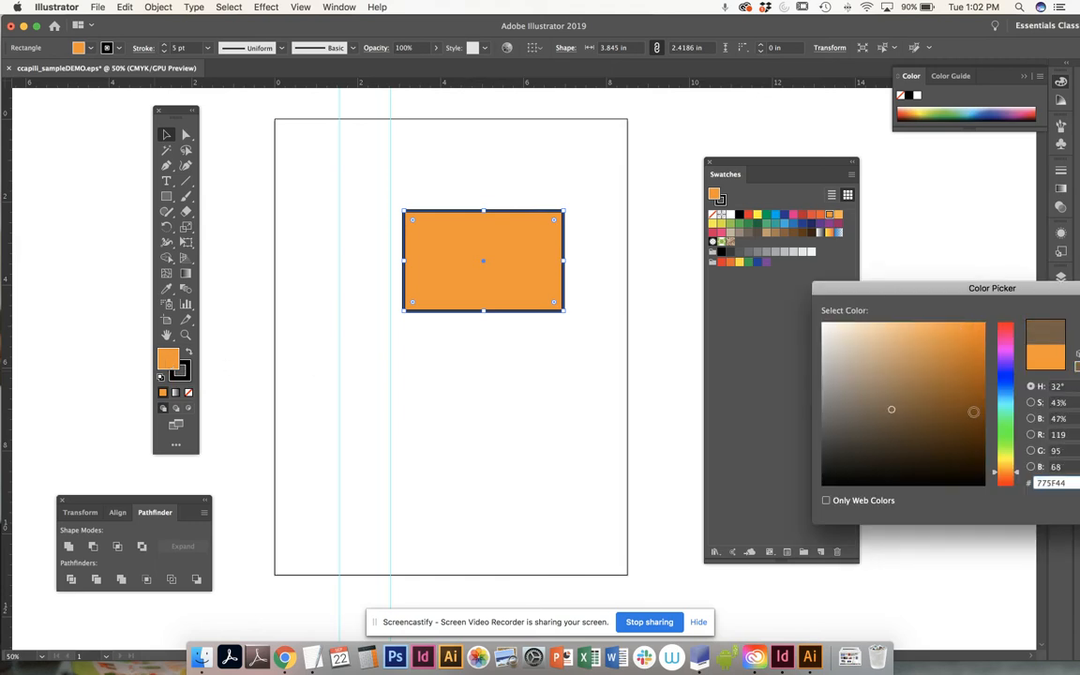
left_click_drag(1000, 457, 1004, 423)
left_click(913, 347)
left_click_drag(928, 293, 765, 314)
left_click(964, 347)
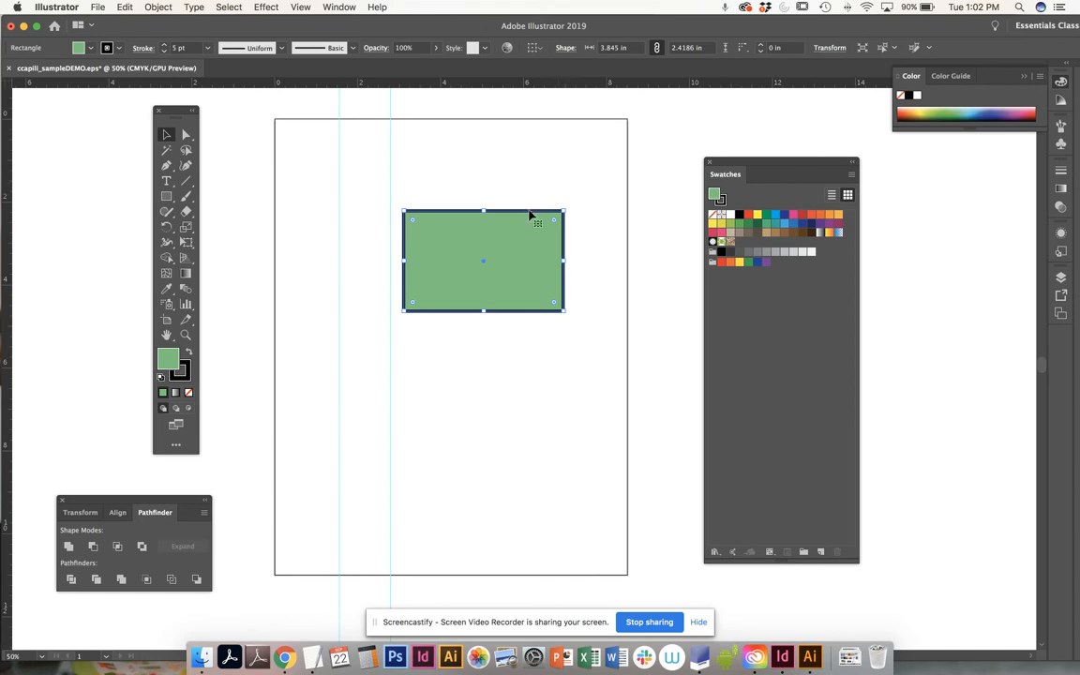
Step: Try pink and red swatches on the rectangle's stroke and settle on orange
left_click(184, 372)
key("super+equal")
key("super+equal")
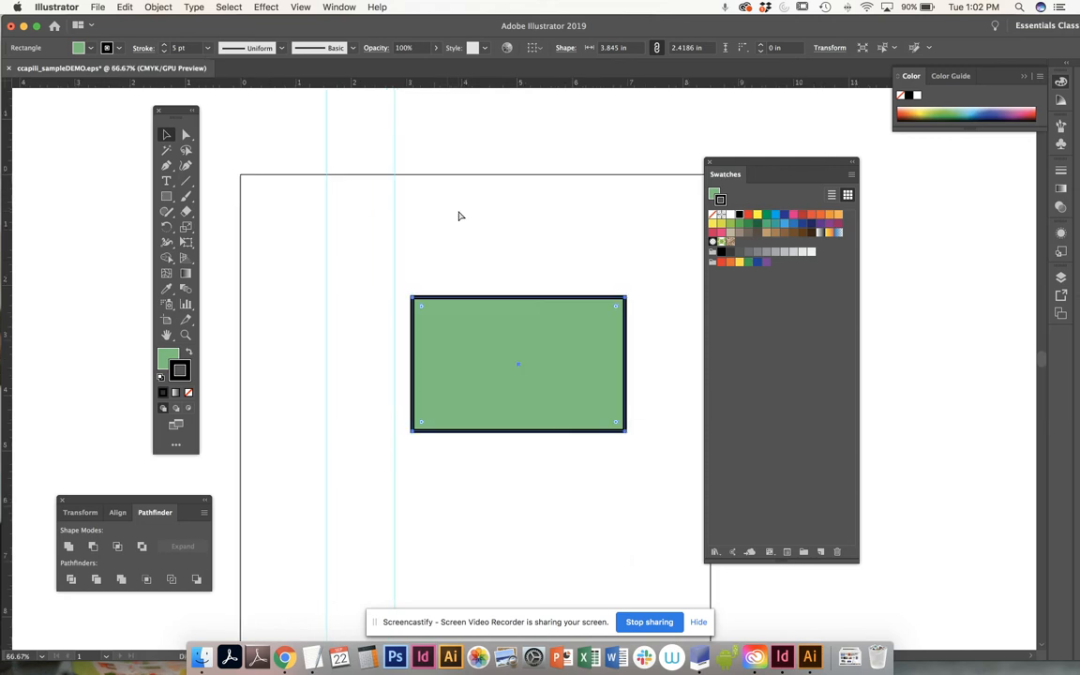
left_click_drag(496, 233, 417, 181)
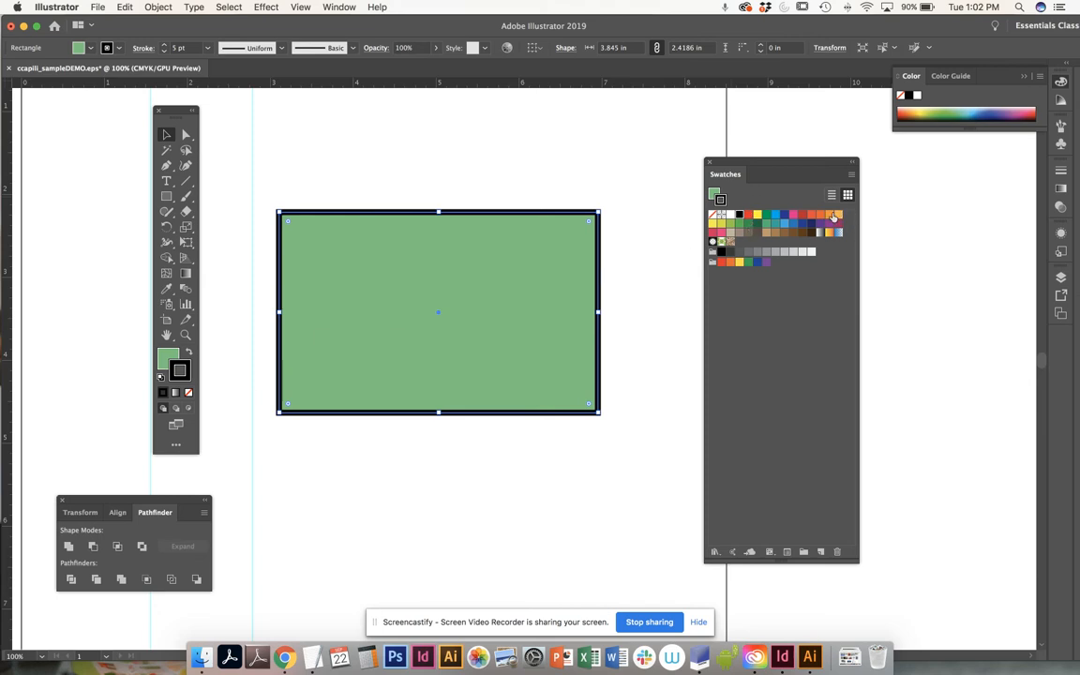
left_click(793, 215)
left_click(802, 214)
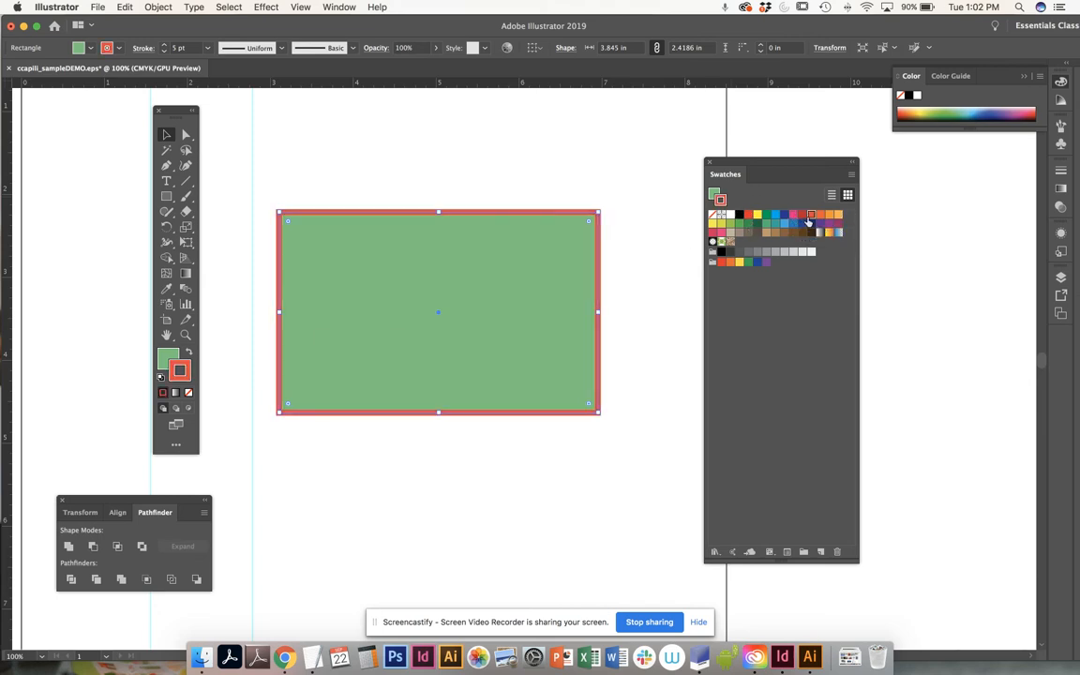
left_click(831, 216)
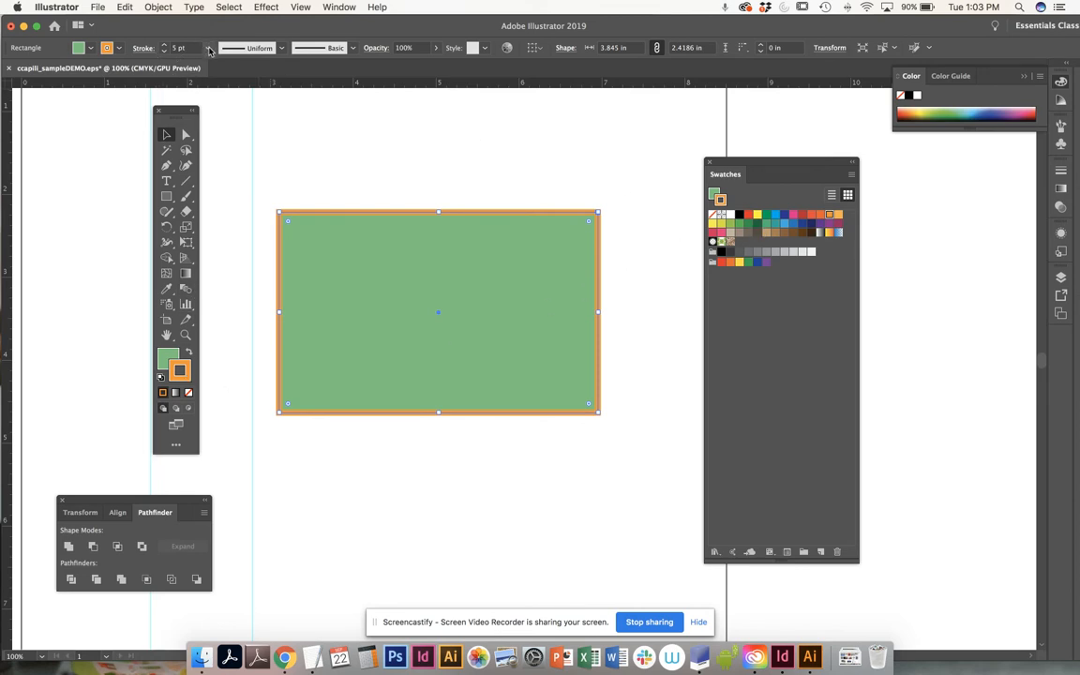
Step: Increase the rectangle's stroke weight in 1 pt increments to 18 pt
left_click(165, 46)
left_click(165, 46)
left_click(165, 46)
left_click(165, 46)
left_click(165, 46)
left_click(165, 46)
left_click(165, 46)
left_click(165, 46)
left_click(165, 46)
left_click(165, 46)
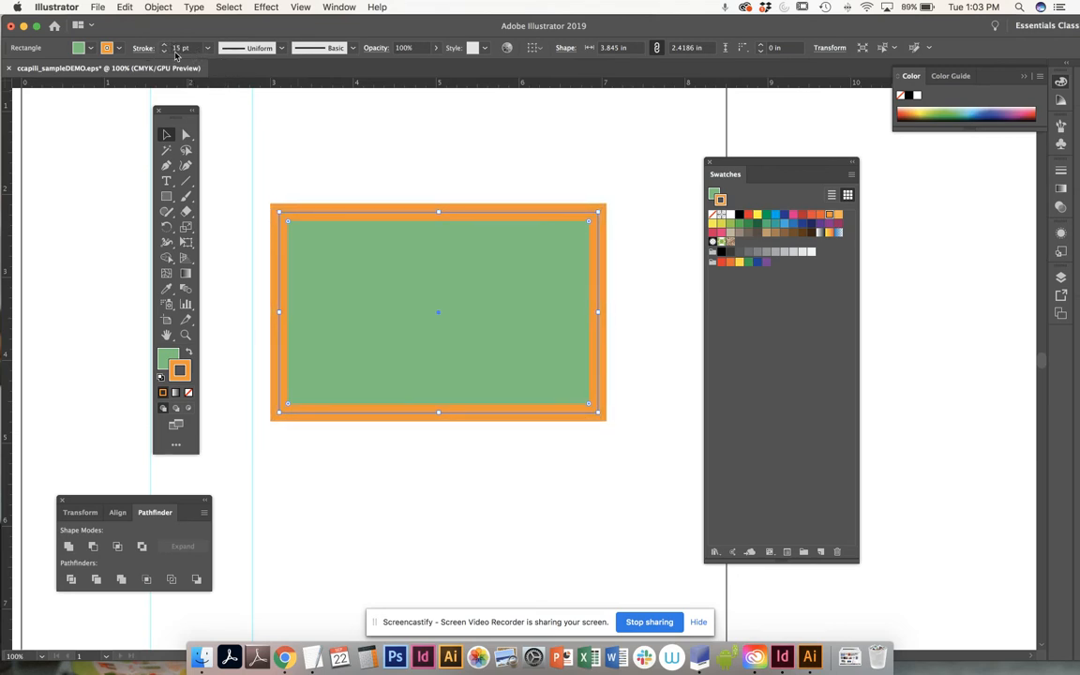
left_click(165, 46)
left_click(164, 46)
left_click(165, 45)
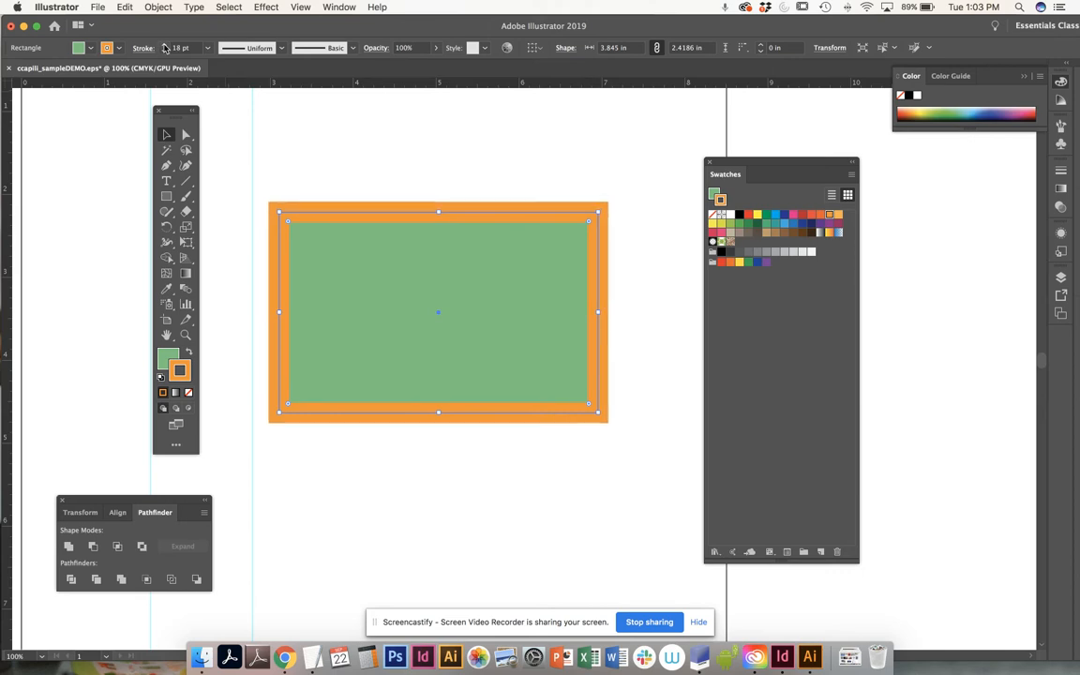
Step: Enter 19 pt as the rectangle's stroke weight
left_click(182, 49)
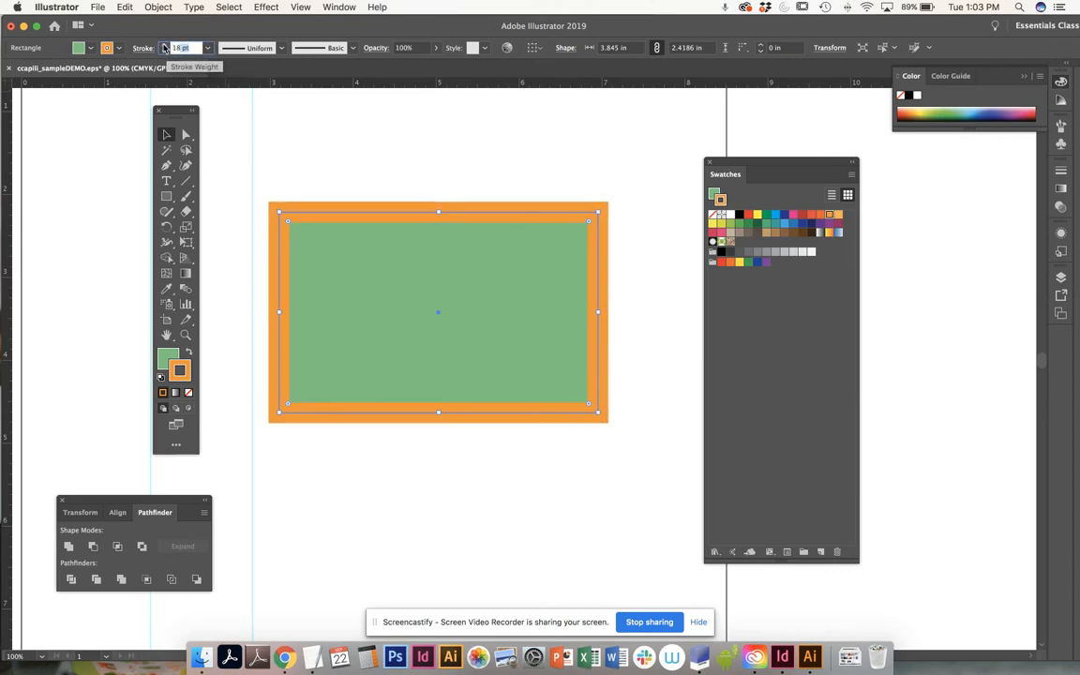
type("19")
key("Return")
Step: Apply the preset 6 pt stroke weight to the rectangle and refine it to a custom 6.5 pt
left_click(207, 48)
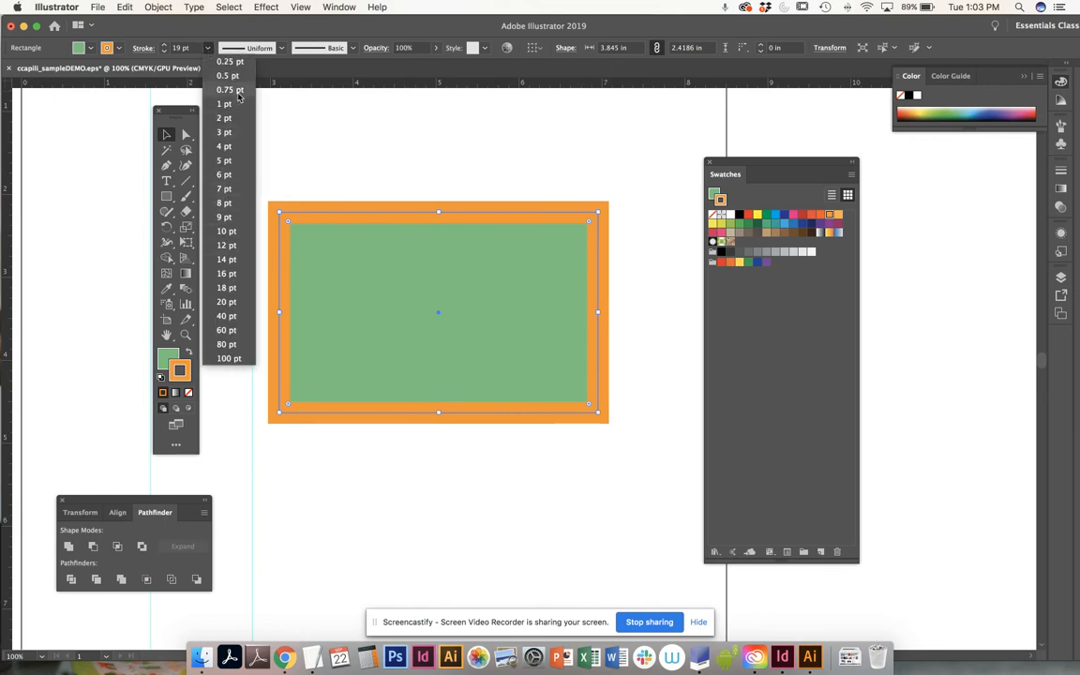
left_click(226, 174)
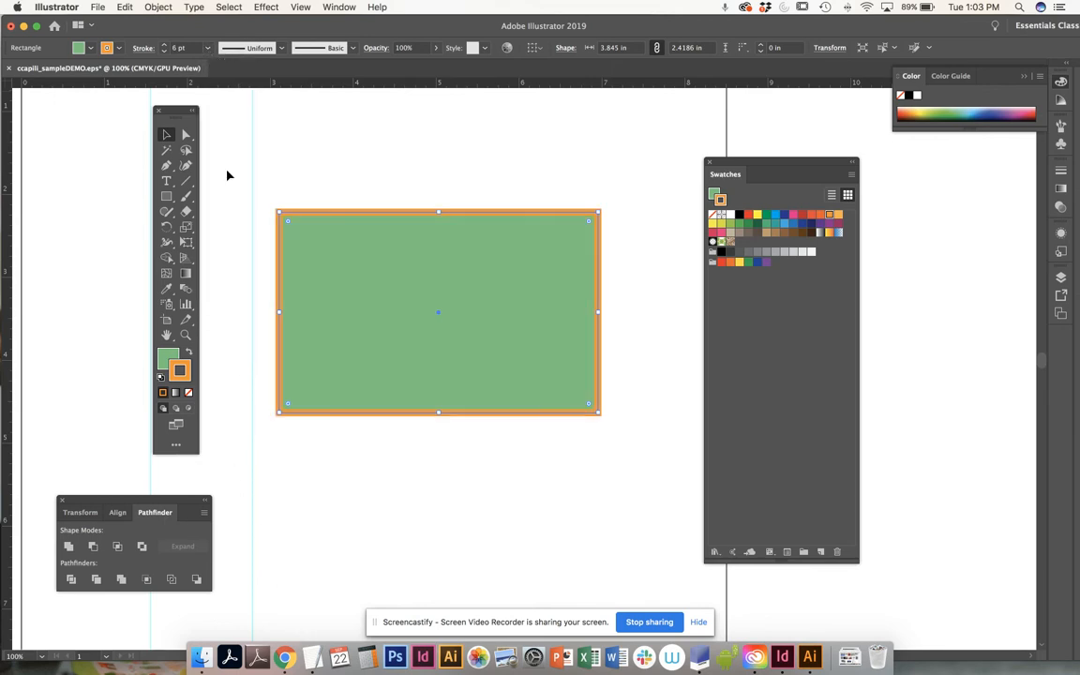
left_click(170, 51)
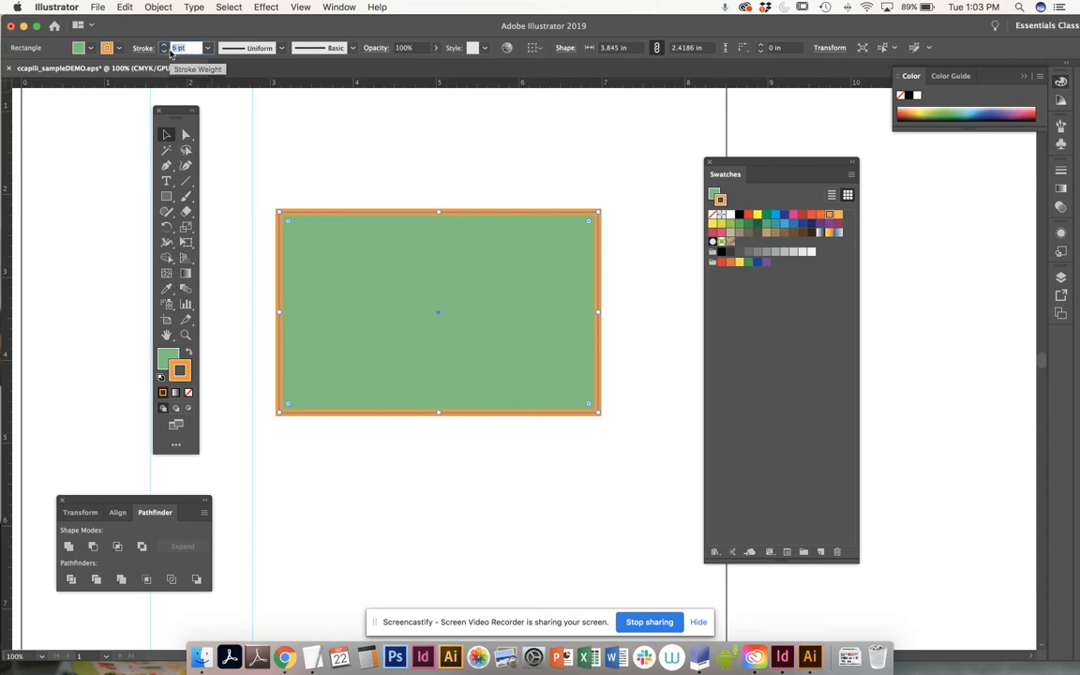
key("Return")
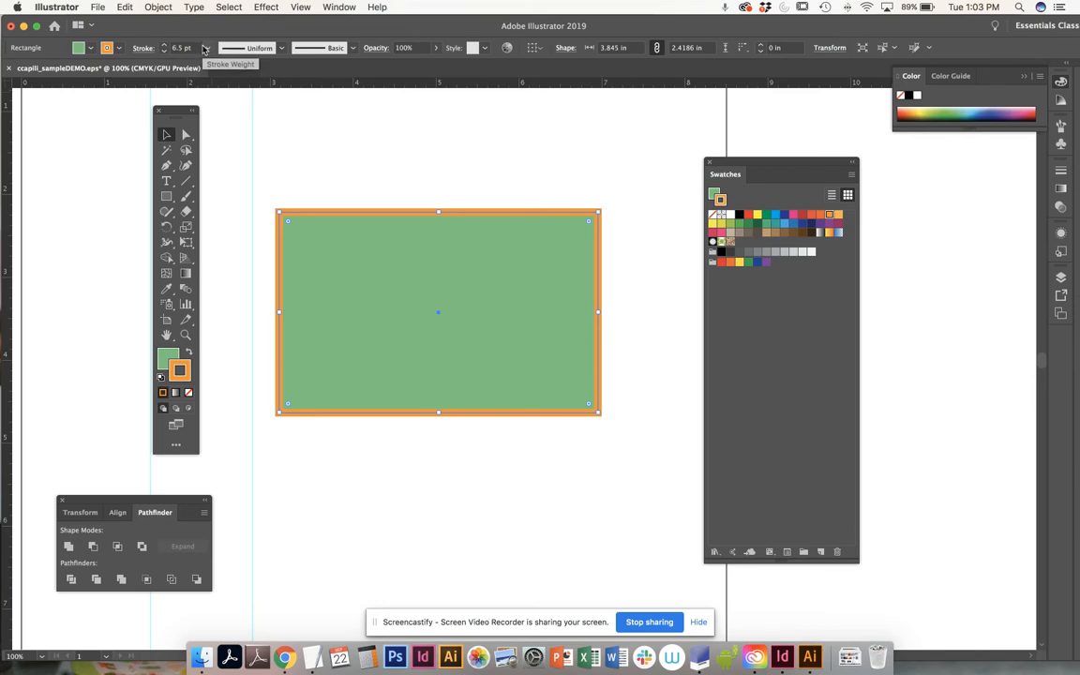
Step: Apply the variable width profile with a single central bulge to the rectangle's stroke and deselect the shape
left_click(283, 49)
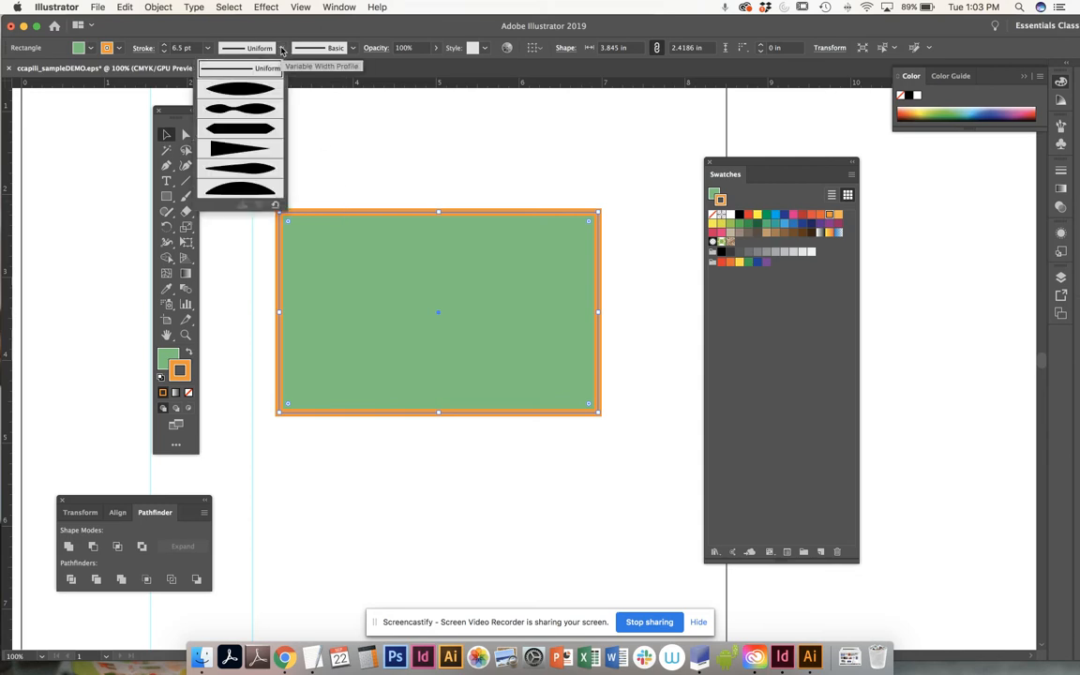
left_click(254, 95)
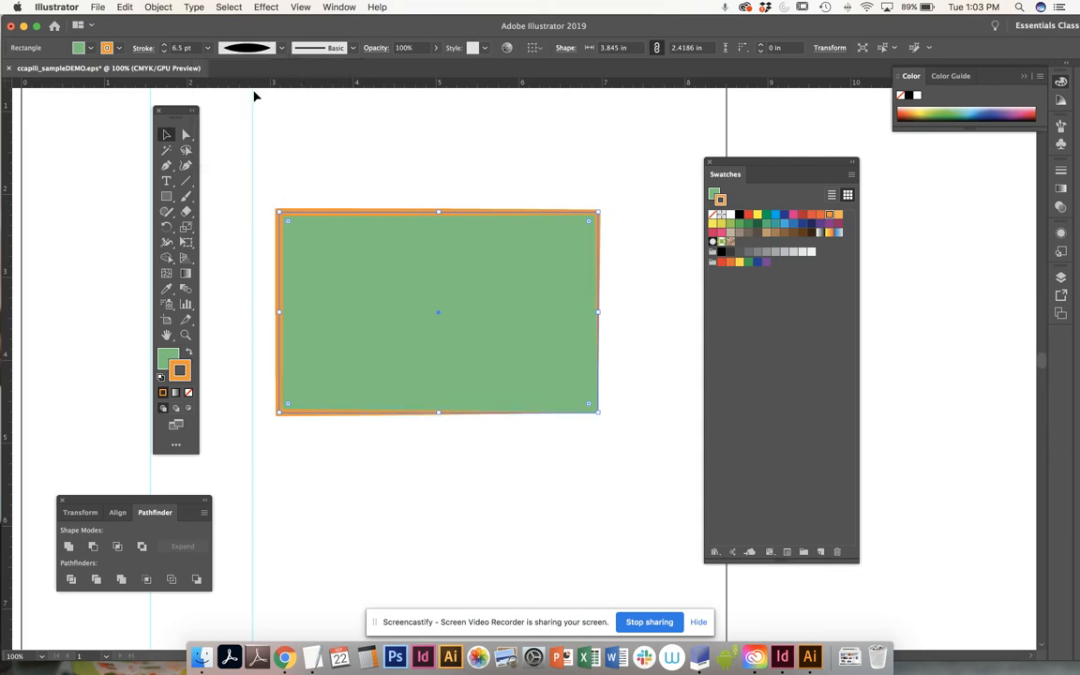
left_click(429, 187)
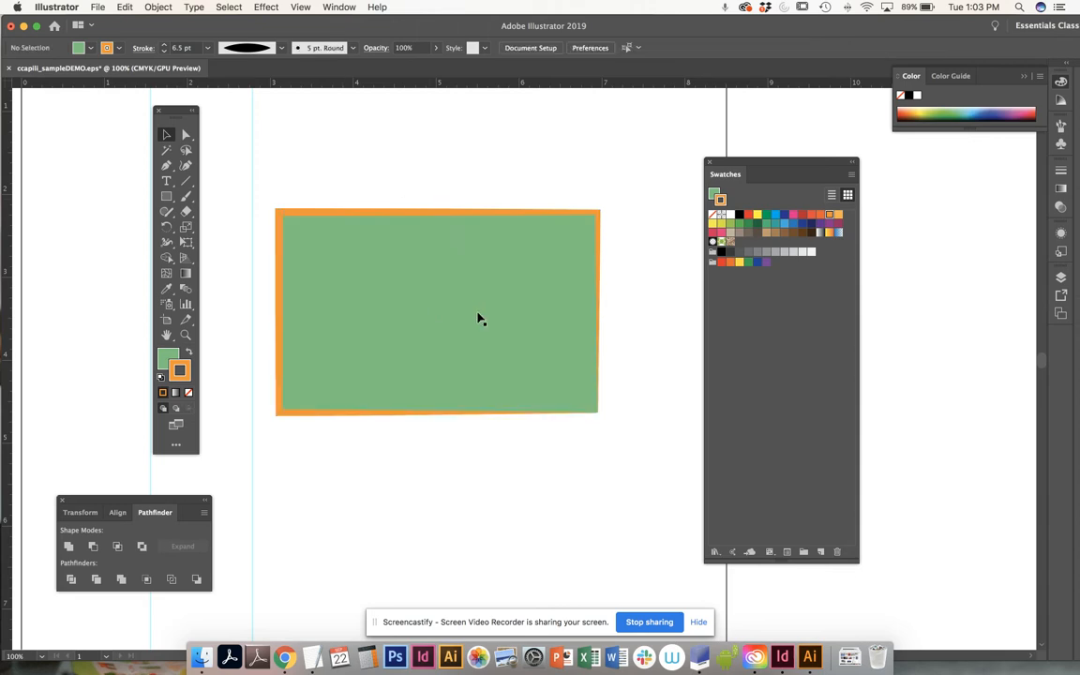
Step: Change the rectangle's stroke to the variable width profile with two bulges and a narrow middle
left_click(431, 255)
left_click(281, 48)
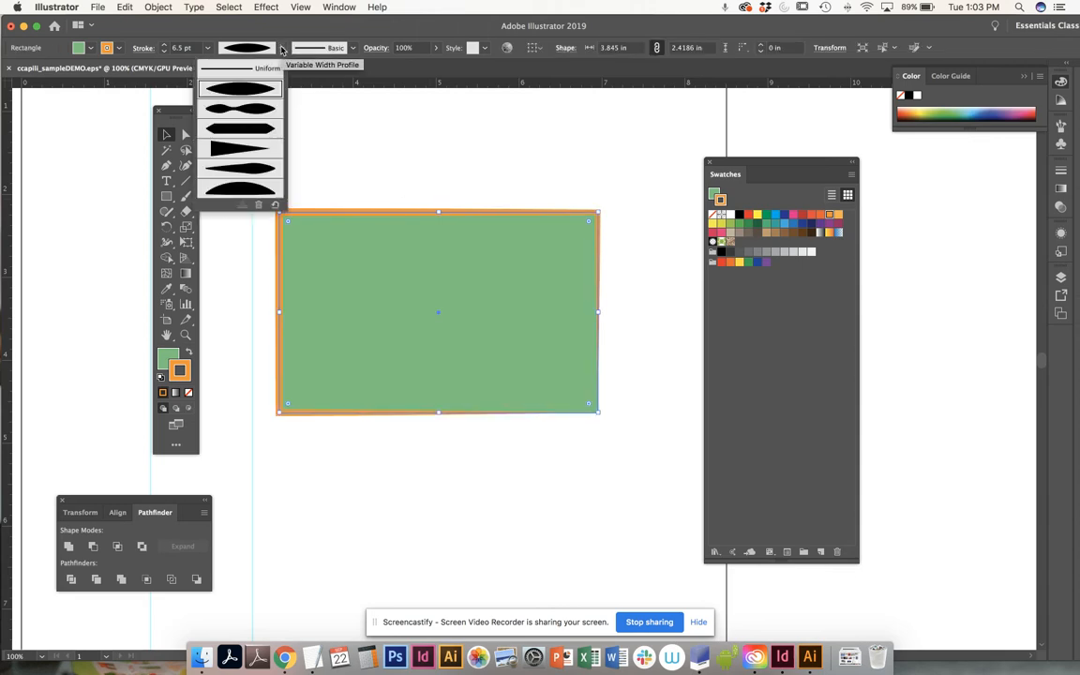
left_click(258, 112)
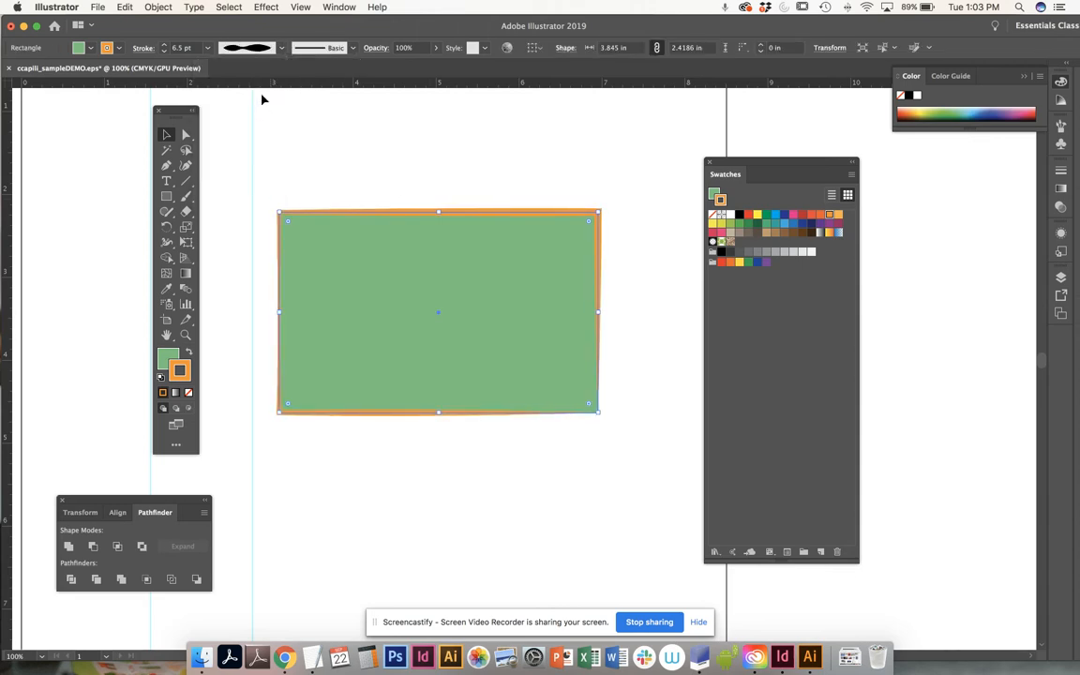
left_click(330, 183)
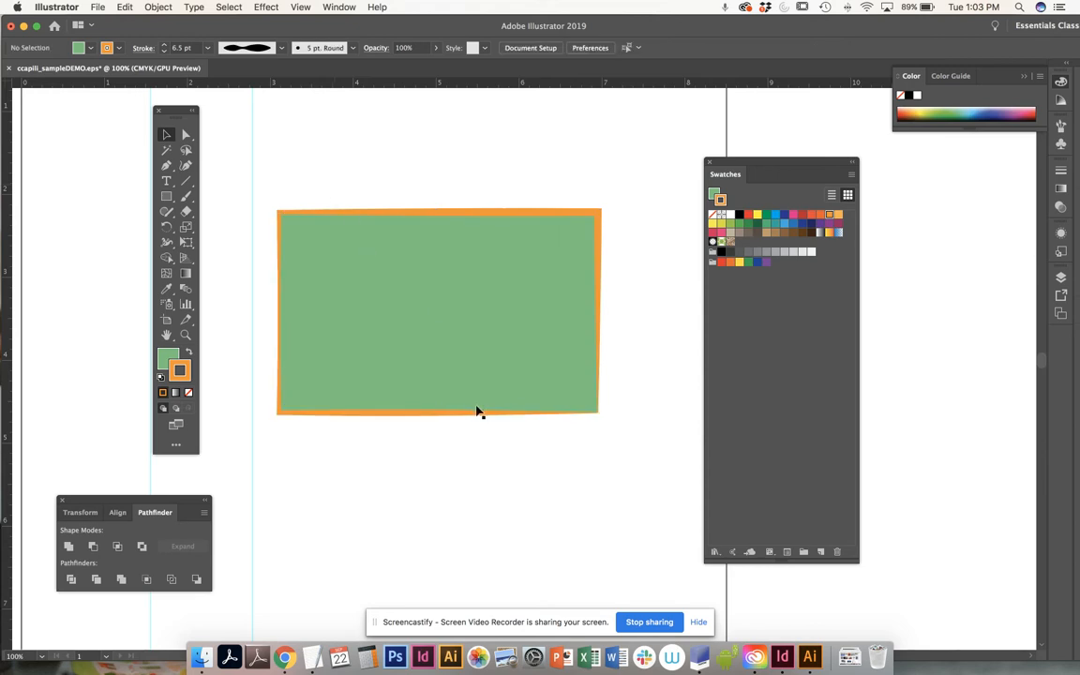
left_click(279, 49)
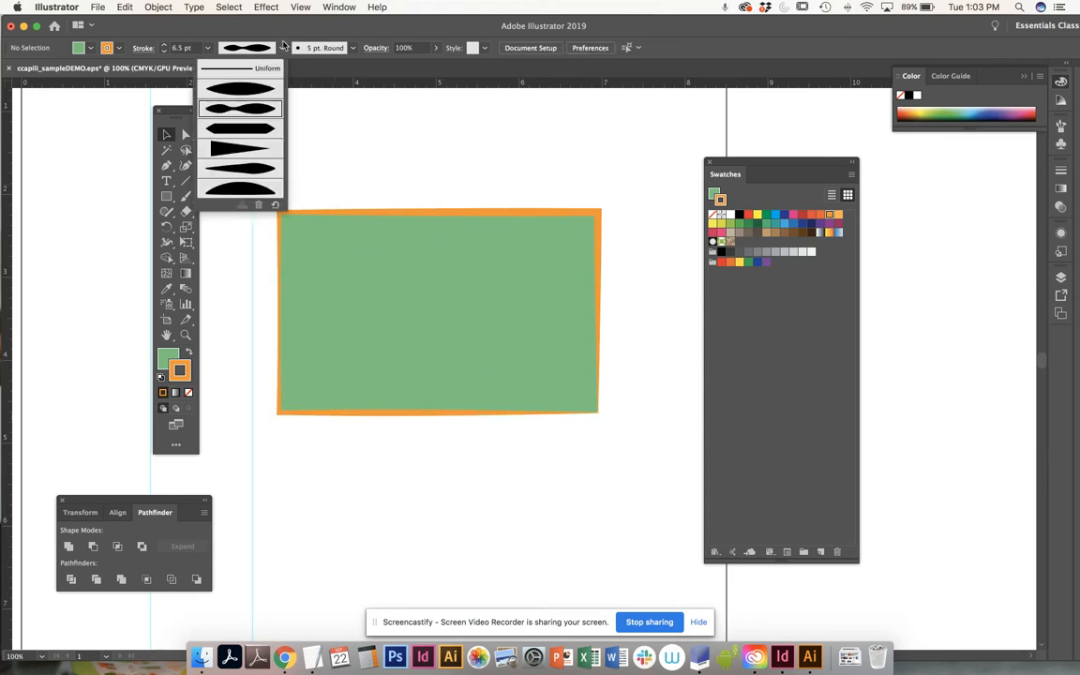
left_click(254, 132)
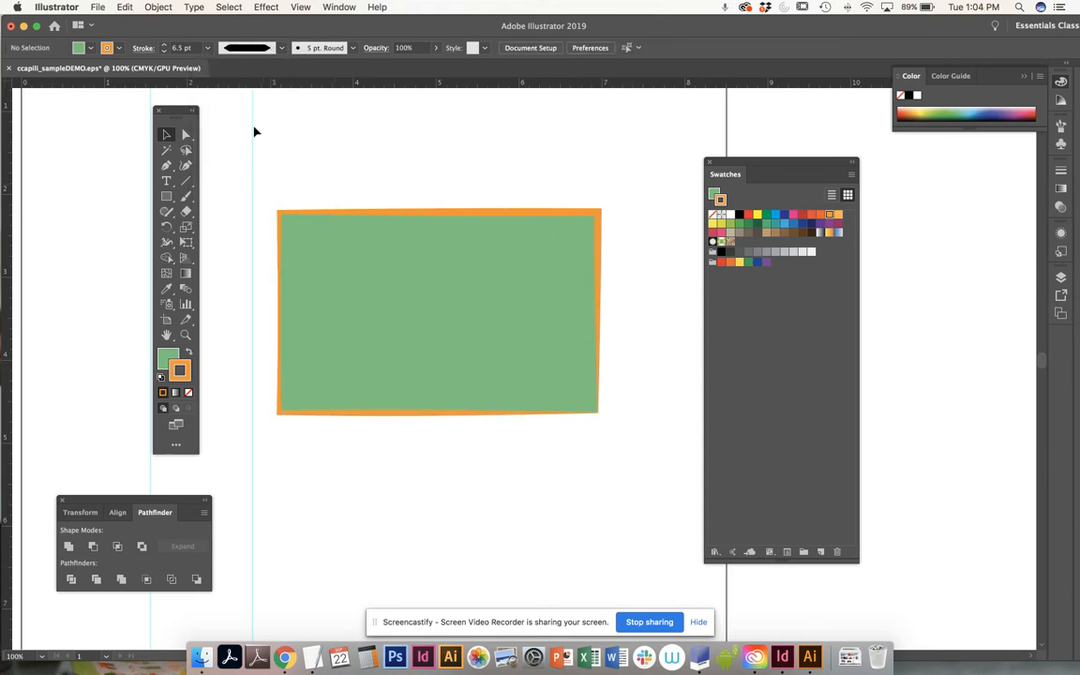
Step: Try the half-oval variable width profile on the rectangle's stroke, deselect the shape and undo the profile change
left_click(346, 268)
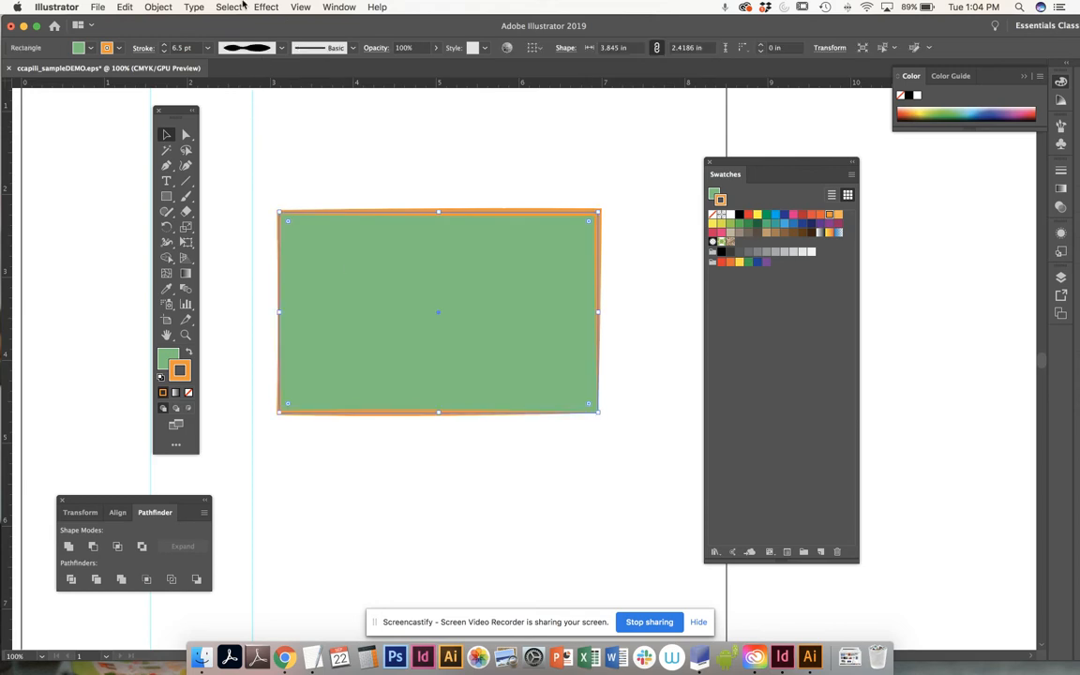
left_click(280, 47)
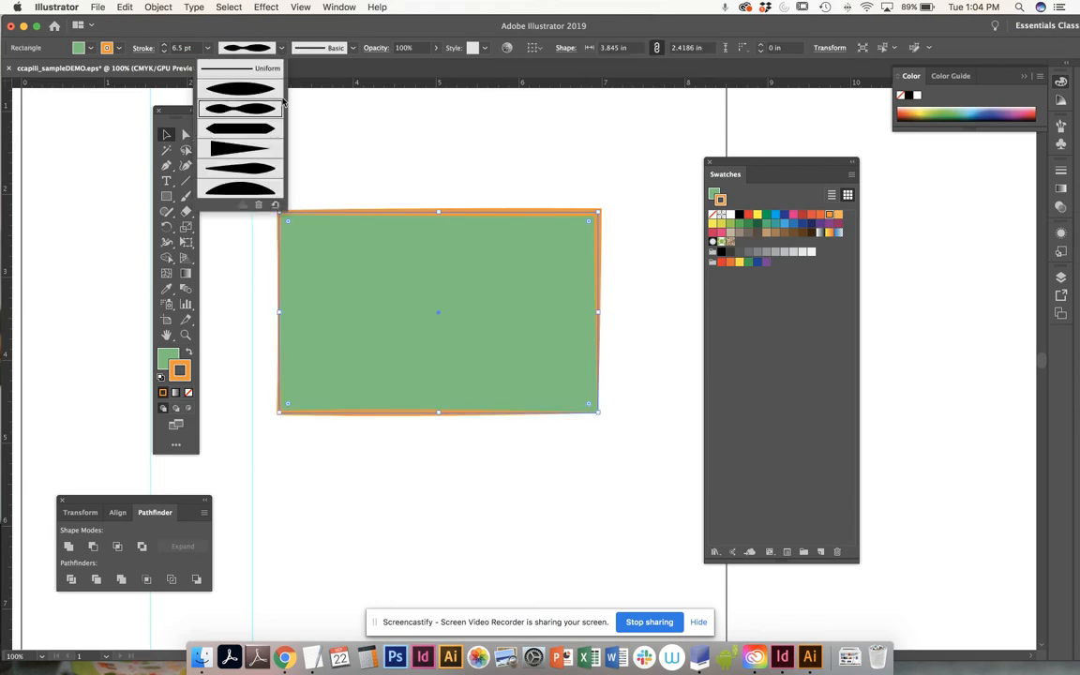
left_click(261, 190)
left_click(367, 189)
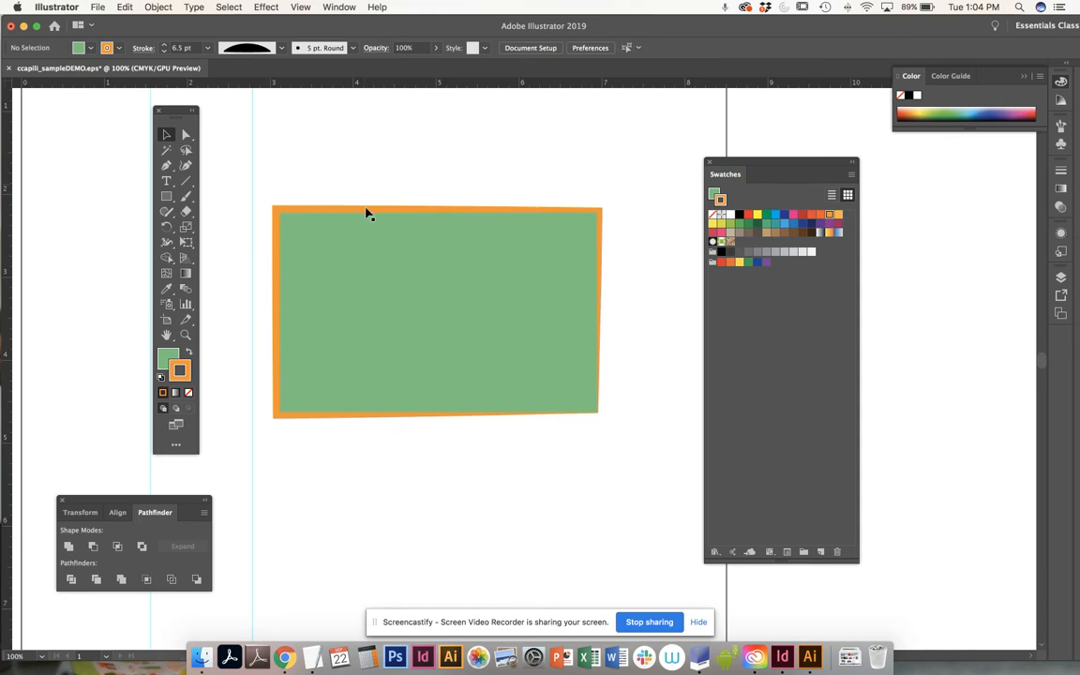
key("super+z")
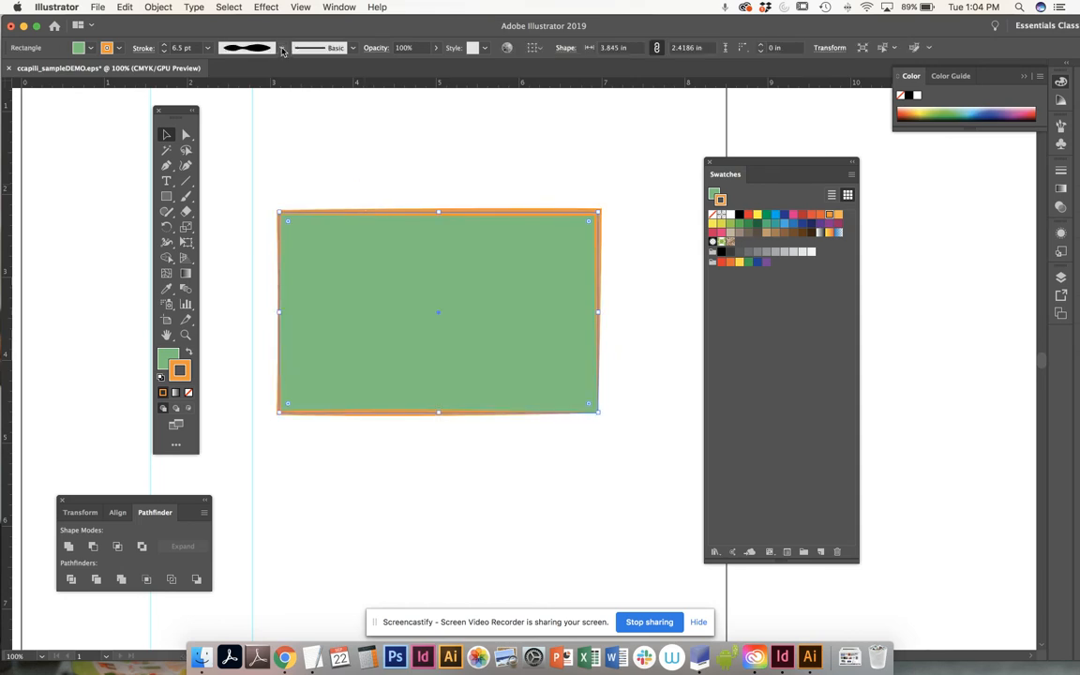
Step: Set the rectangle's stroke back to the Uniform width profile and deselect the shape
left_click(253, 47)
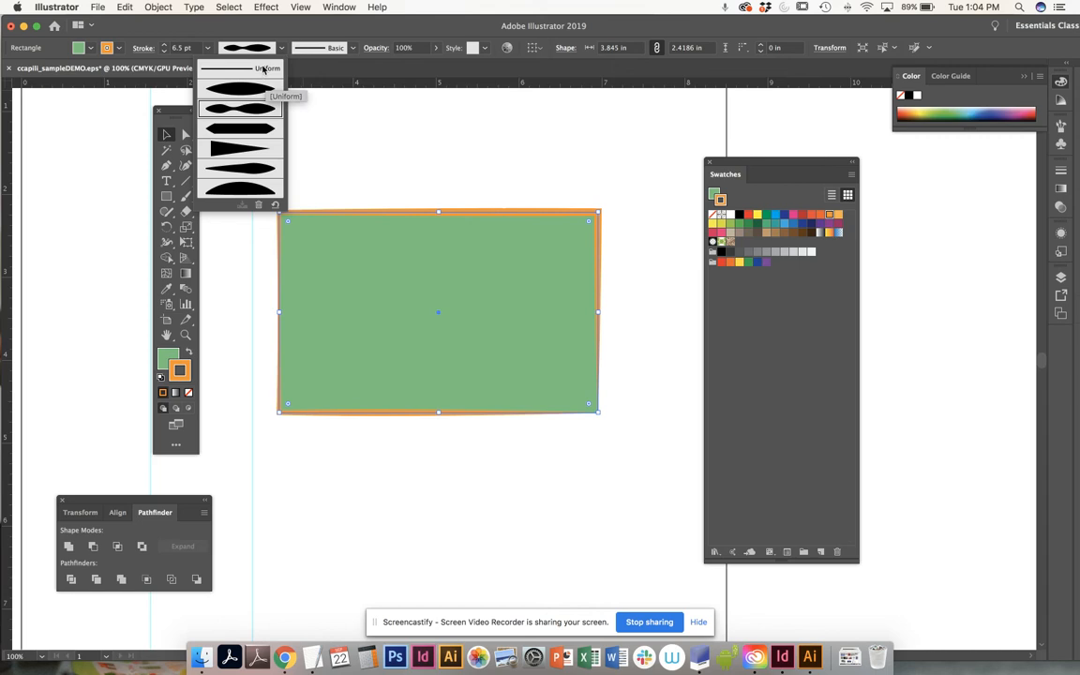
left_click(263, 68)
left_click(474, 153)
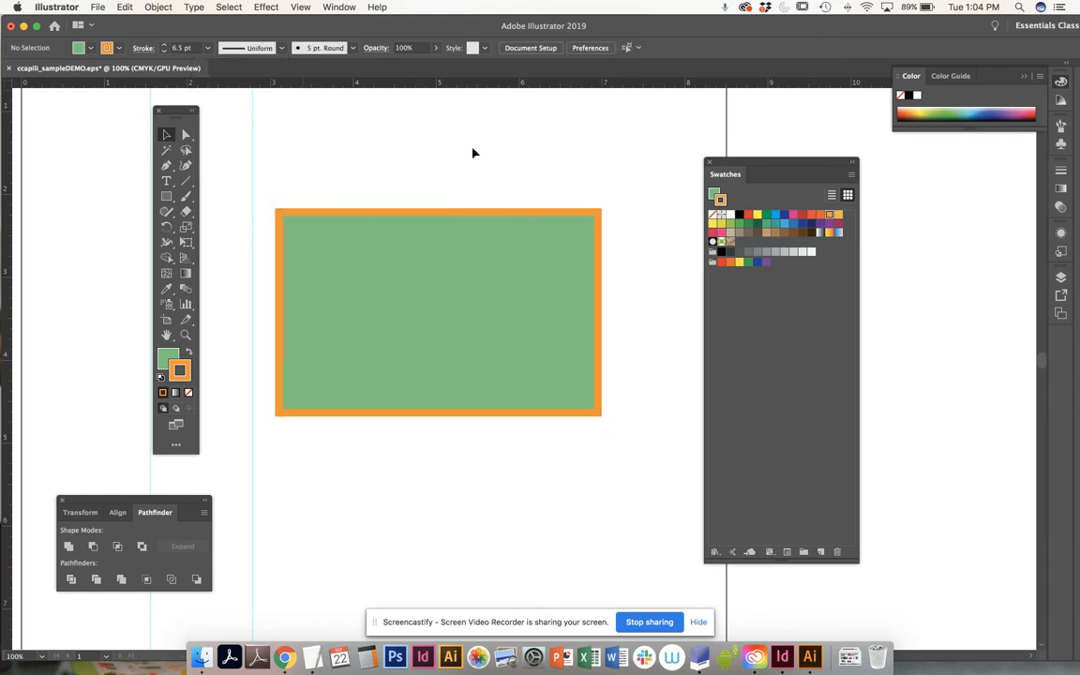
Step: Draw a circle about 1.77 in in diameter above the rectangle with the Ellipse tool
key("super+minus")
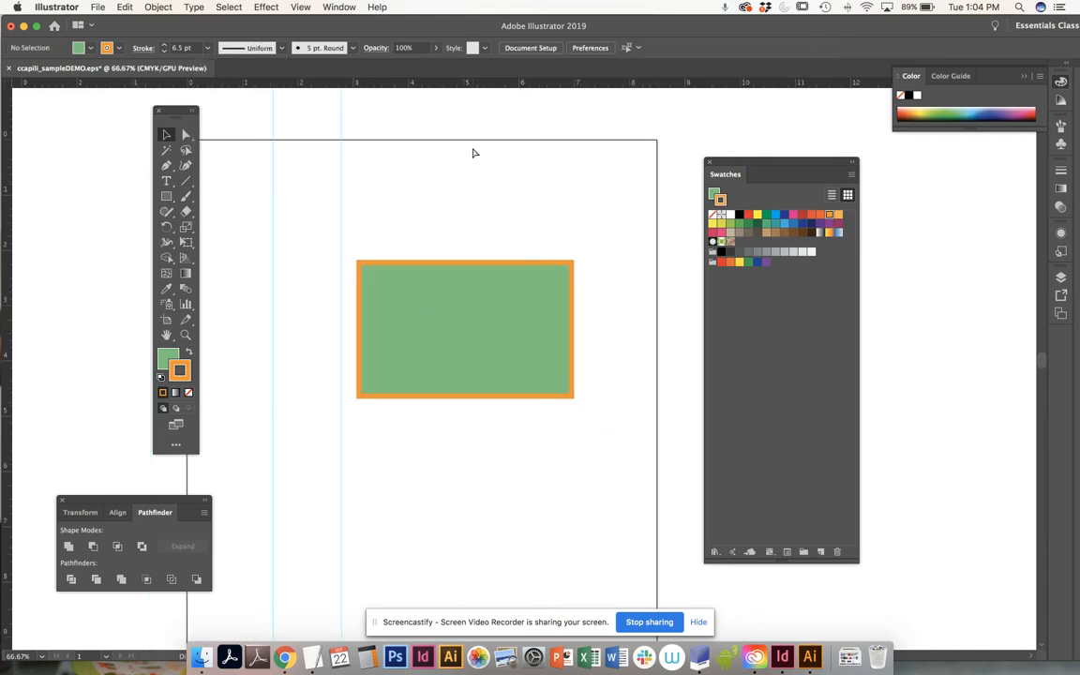
left_click(172, 201)
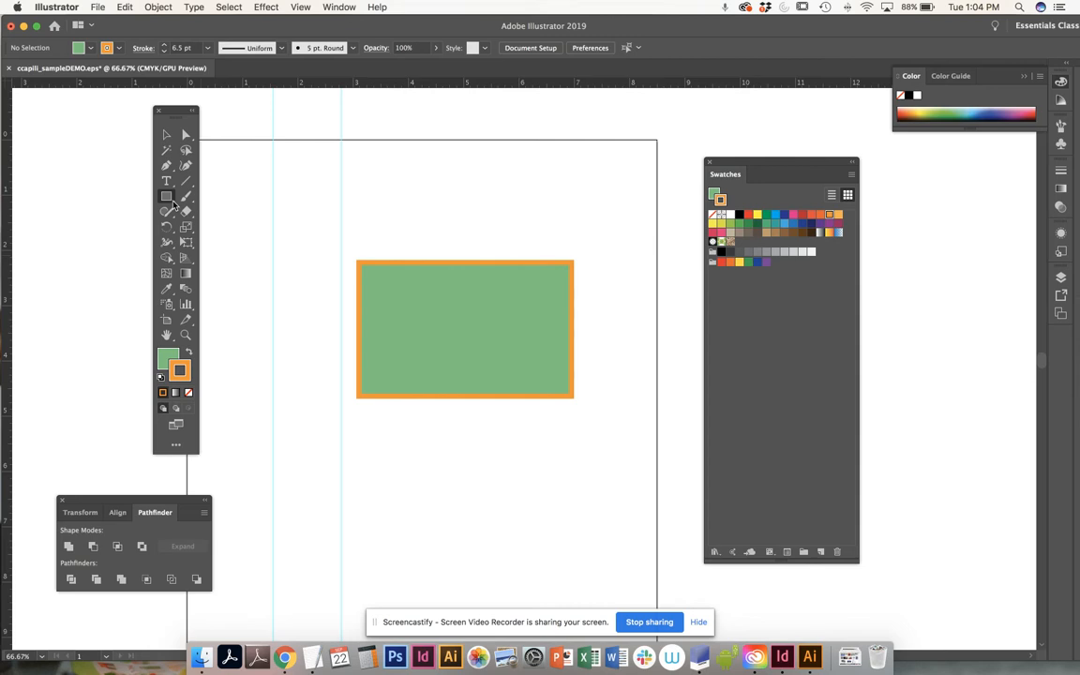
left_click(171, 202)
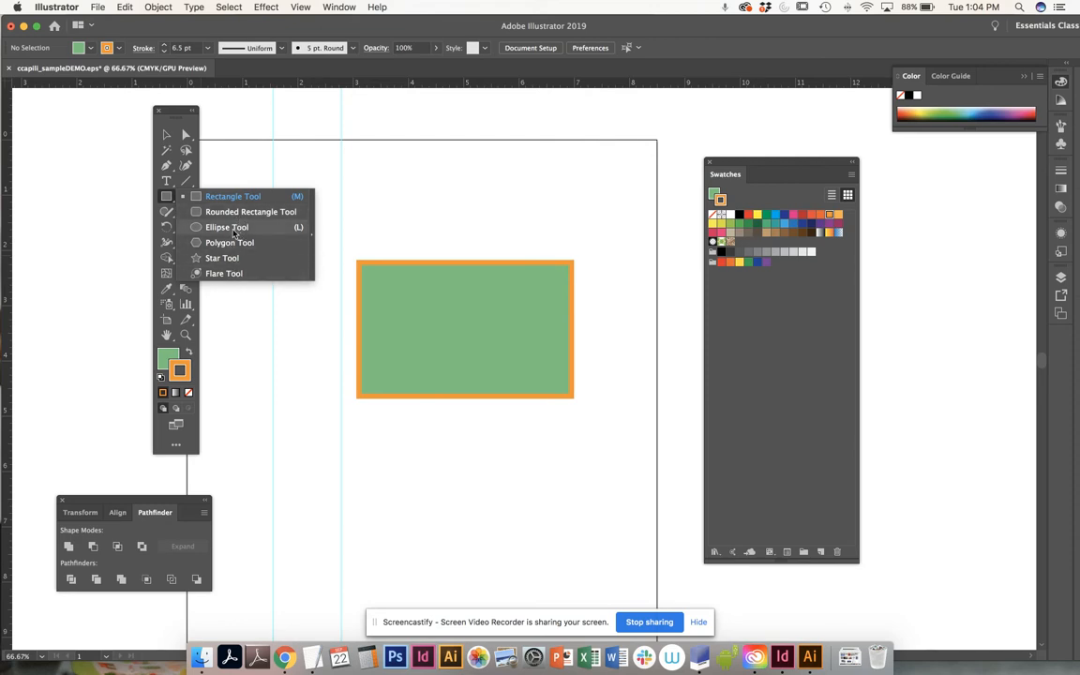
left_click(234, 228)
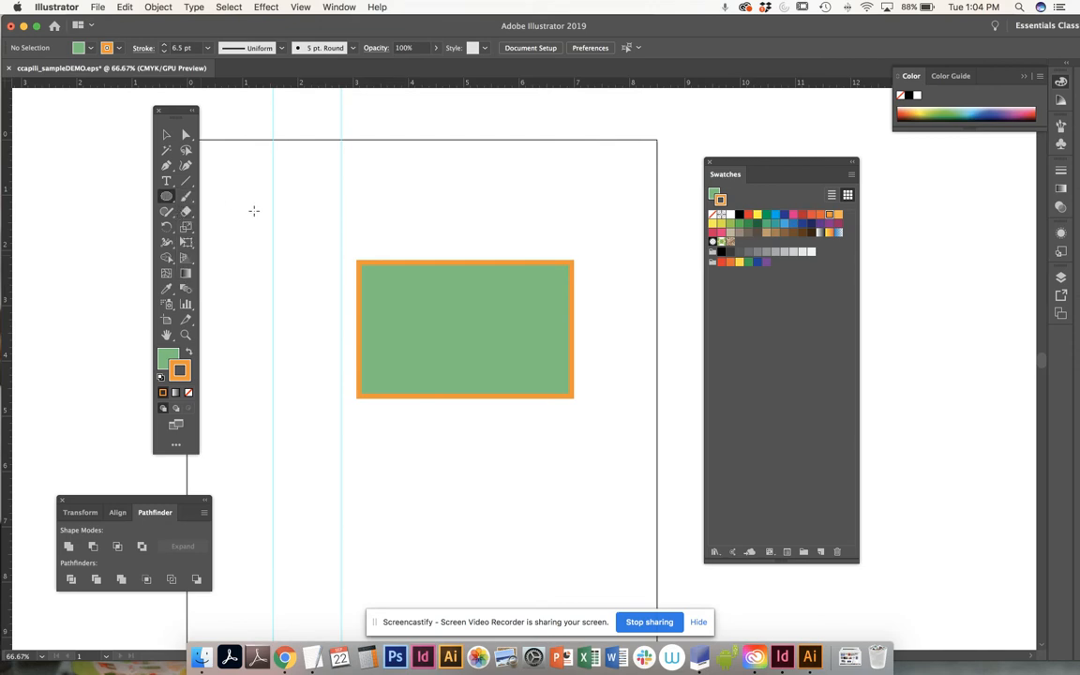
mouse_move(411, 146)
left_mouse_down()
mouse_move(452, 228)
mouse_move(512, 247)
mouse_move(545, 236)
mouse_move(468, 227)
mouse_move(463, 245)
mouse_move(502, 249)
mouse_move(566, 223)
mouse_move(574, 169)
mouse_move(520, 188)
mouse_move(450, 191)
mouse_move(517, 236)
mouse_move(507, 230)
left_mouse_up()
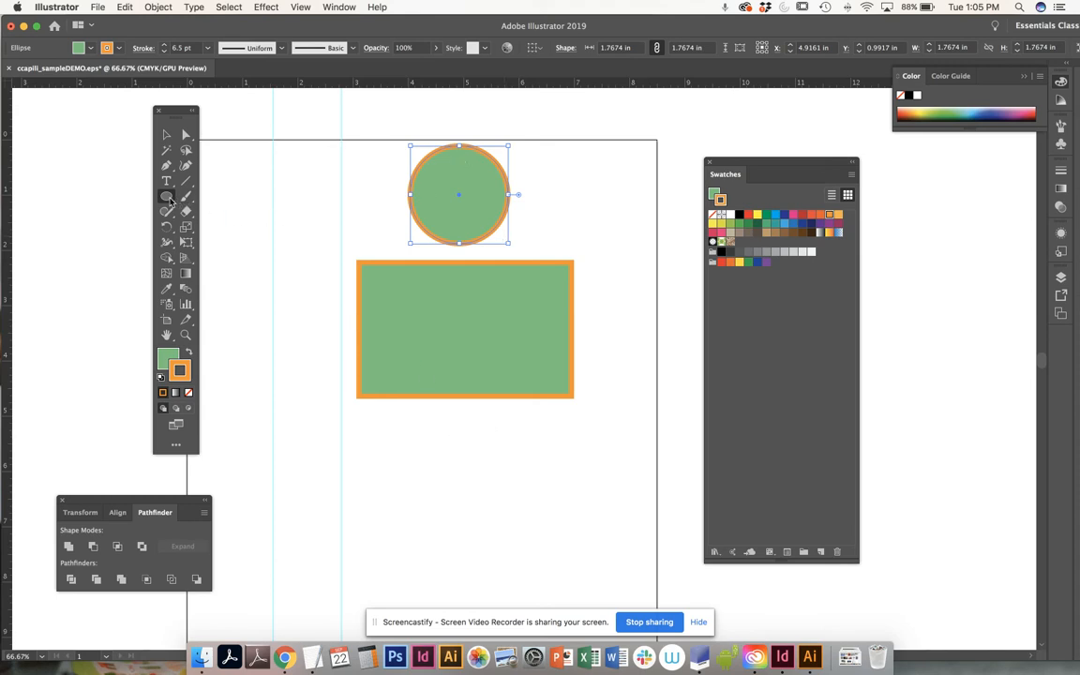
Step: Draw a square about 2.19 in wide below the rectangle with the Rectangle tool, deselect it and save the document
left_click_drag(170, 200, 184, 179)
left_click_drag(379, 429, 486, 550)
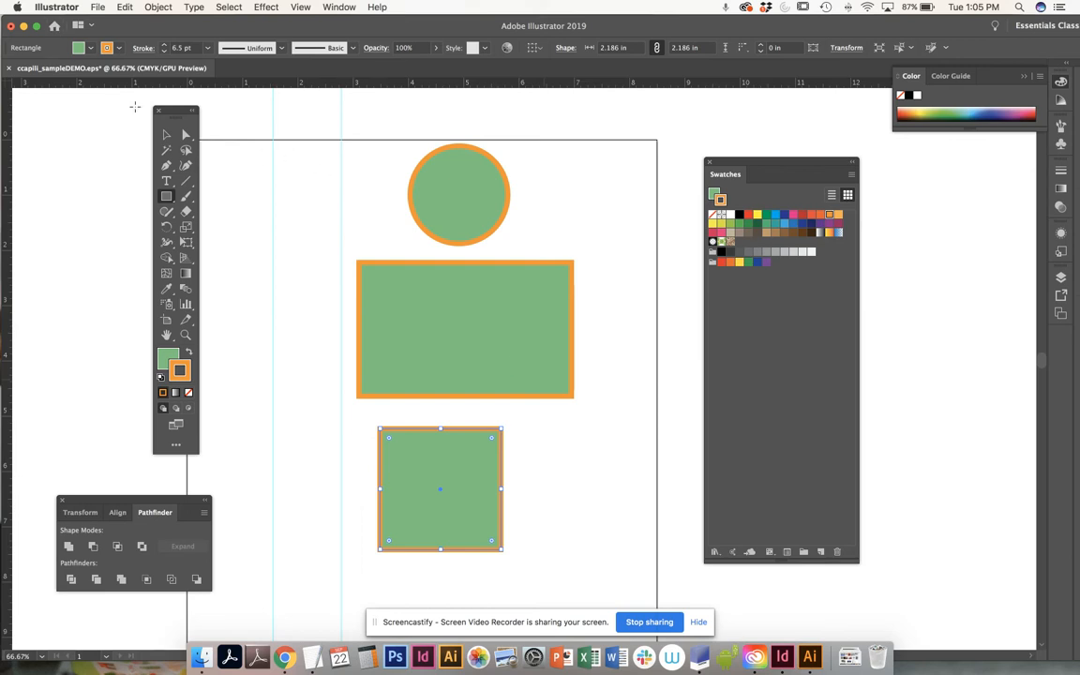
left_click(167, 134)
left_click(315, 228)
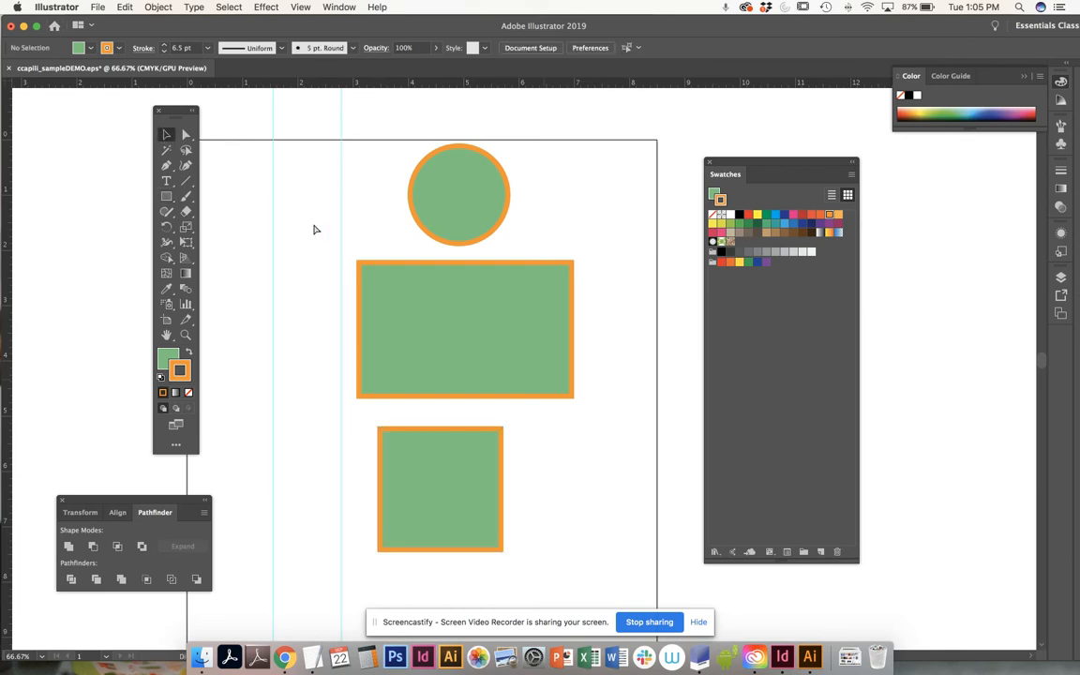
key("super+s")
Step: Give the circle a green stroke and, after trying orange, a maroon fill from the swatches
left_click(479, 213)
left_click(766, 223)
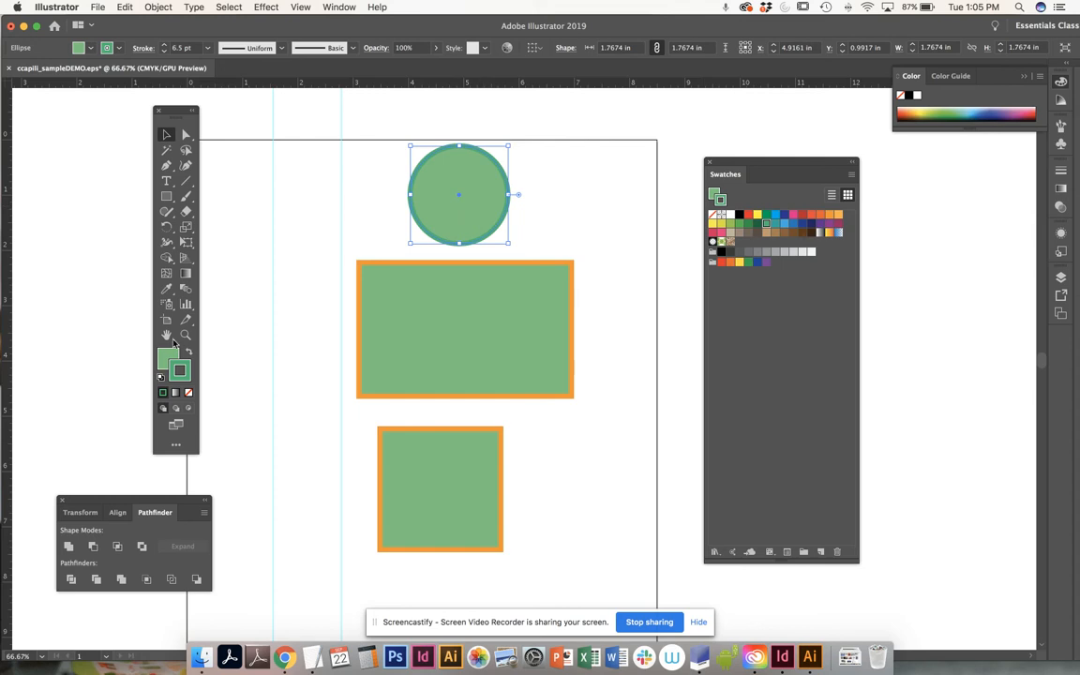
left_click(169, 361)
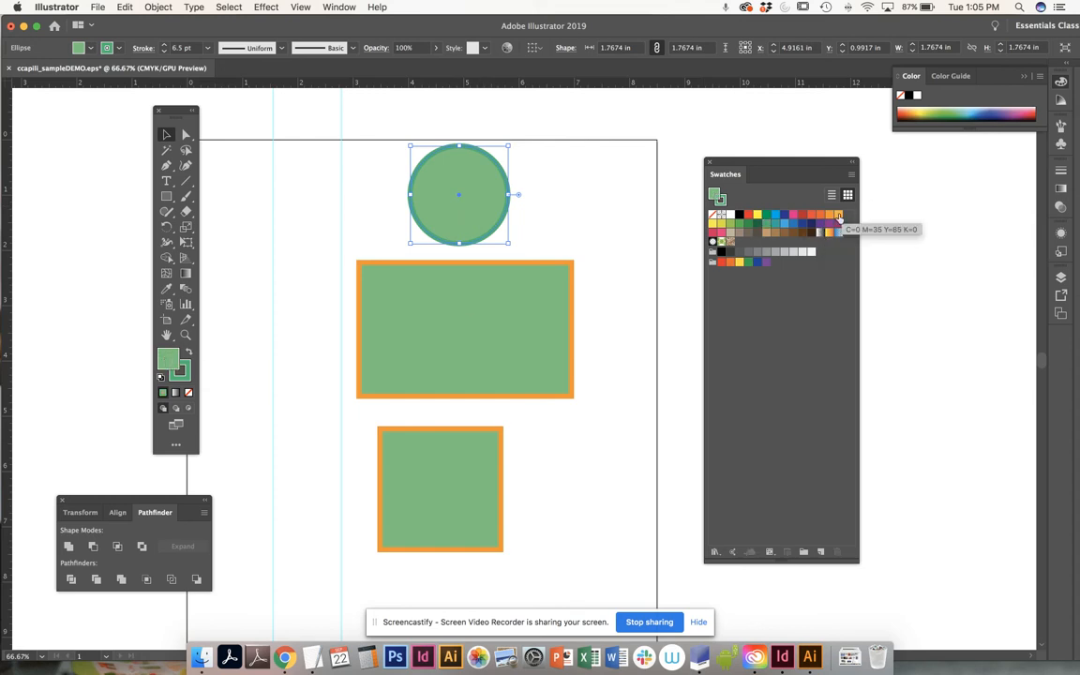
left_click(830, 217)
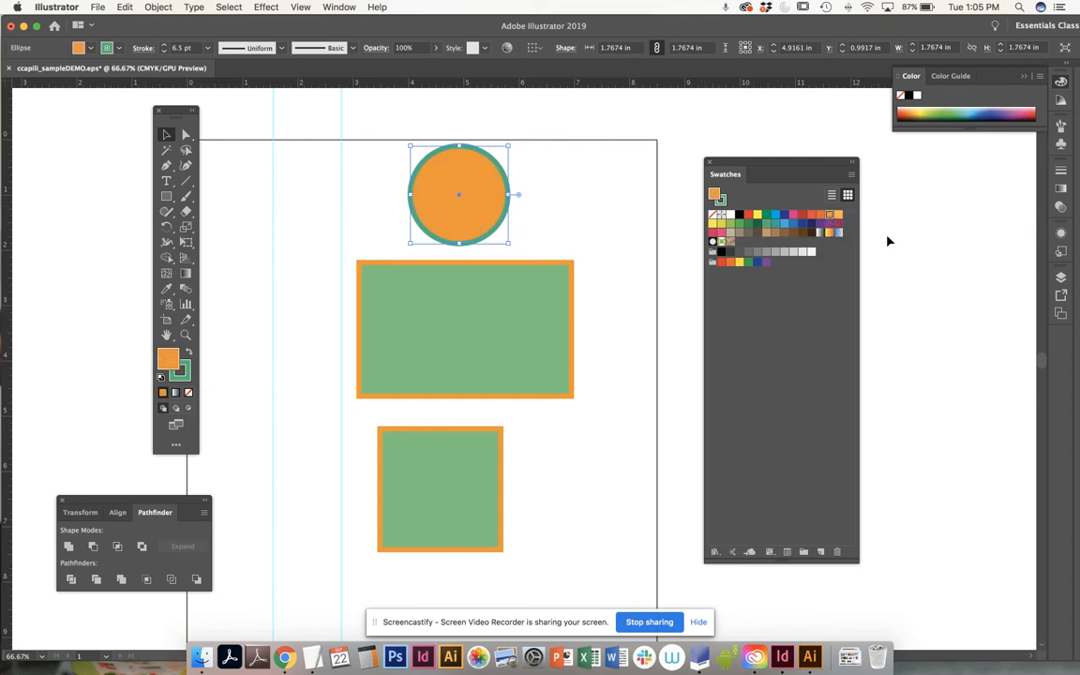
left_click(839, 223)
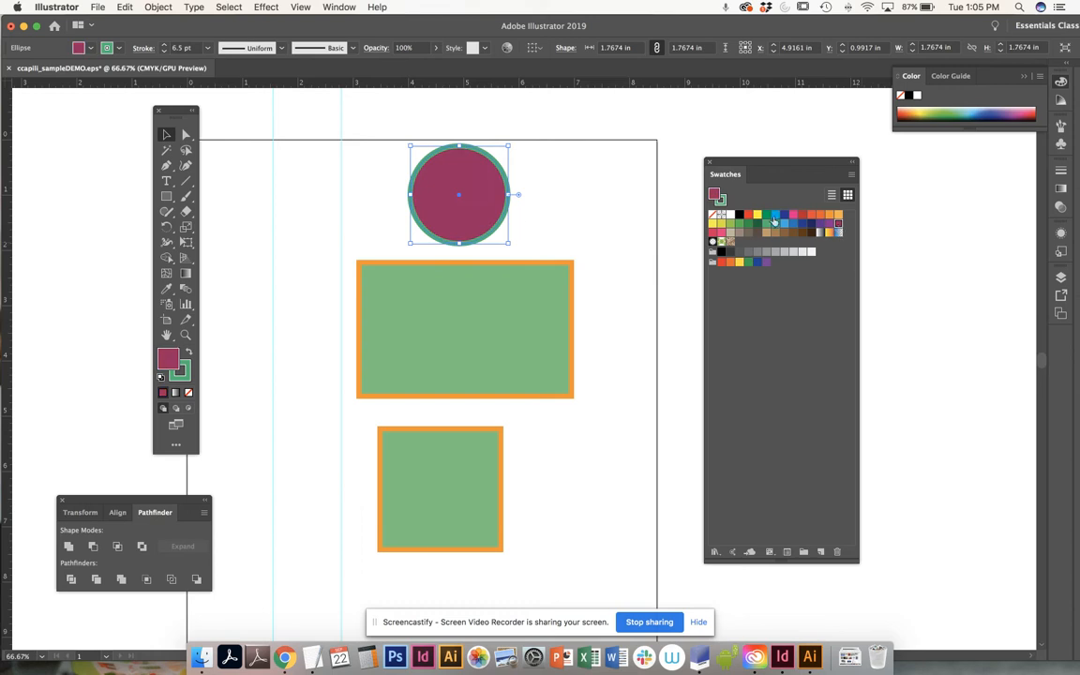
Step: Change the circle's stroke color to the bright pink swatch and deselect the circle
left_click(521, 200)
left_click(508, 200)
left_click(187, 377)
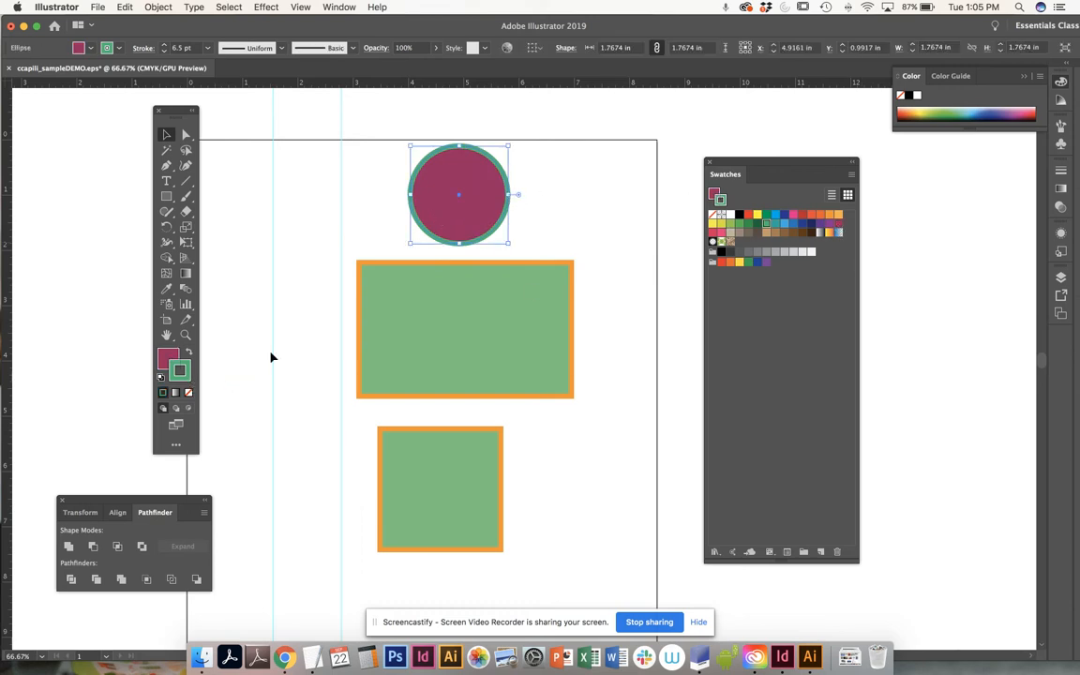
left_click(802, 216)
left_click(793, 215)
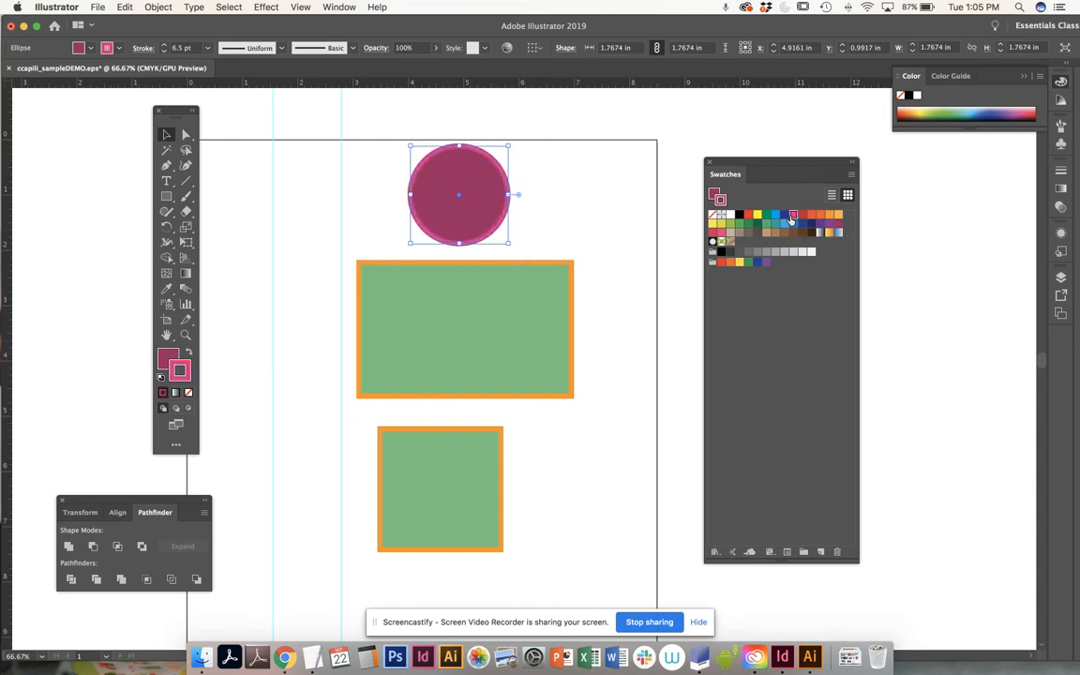
left_click(614, 226)
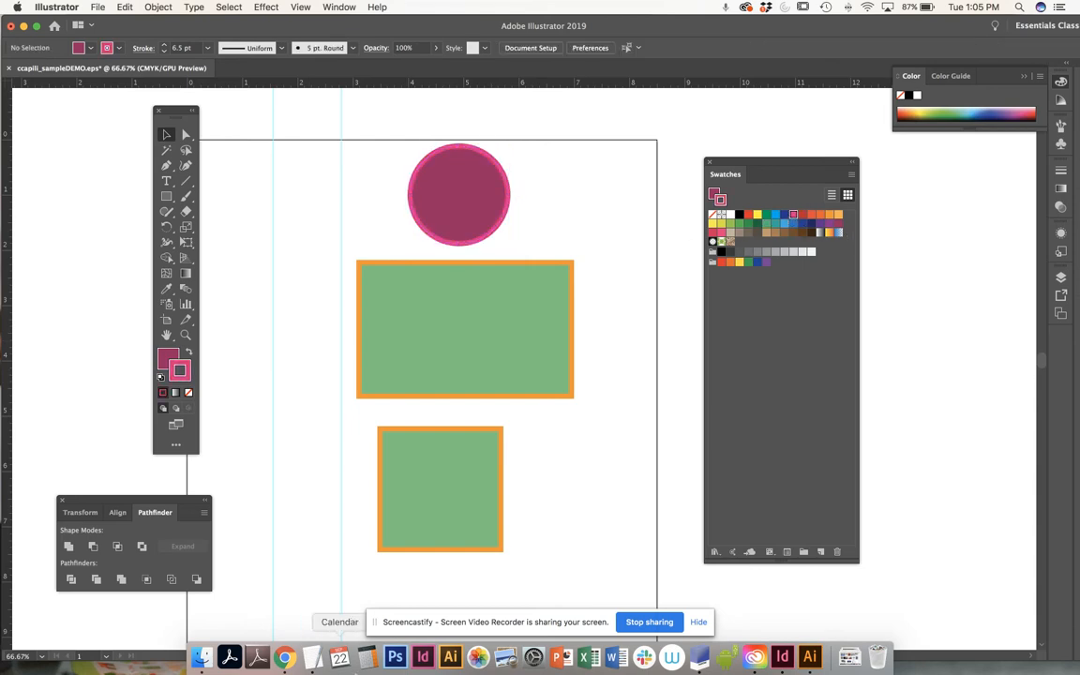
Step: Give the square a teal stroke and, after trying green, a light yellow fill, and deselect it
left_click(464, 503)
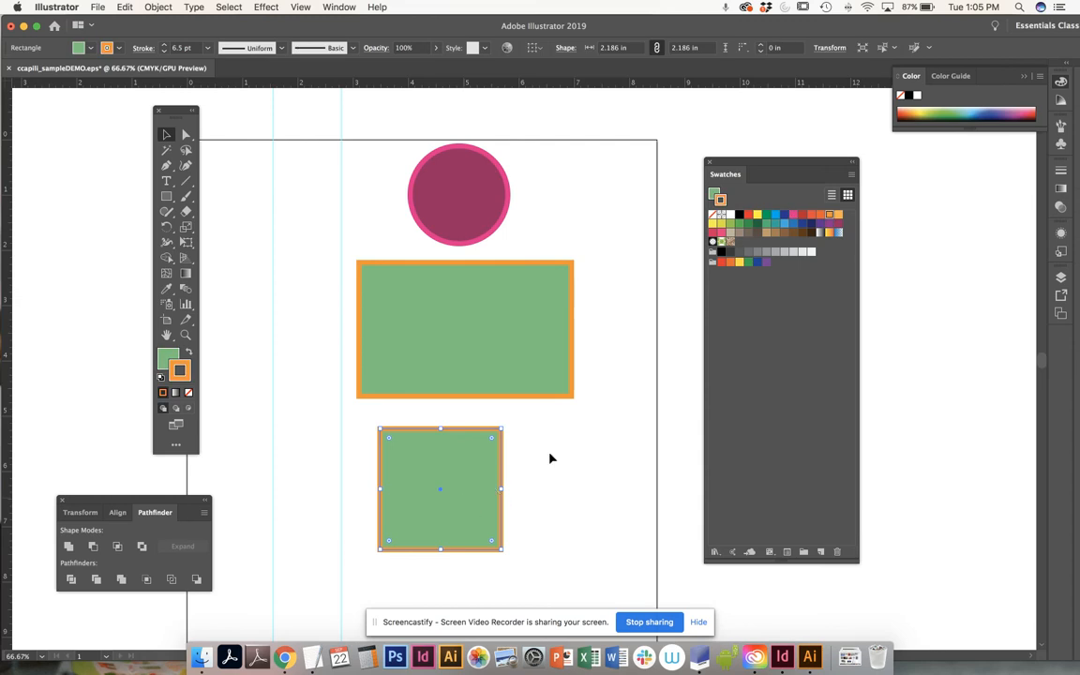
left_click(775, 223)
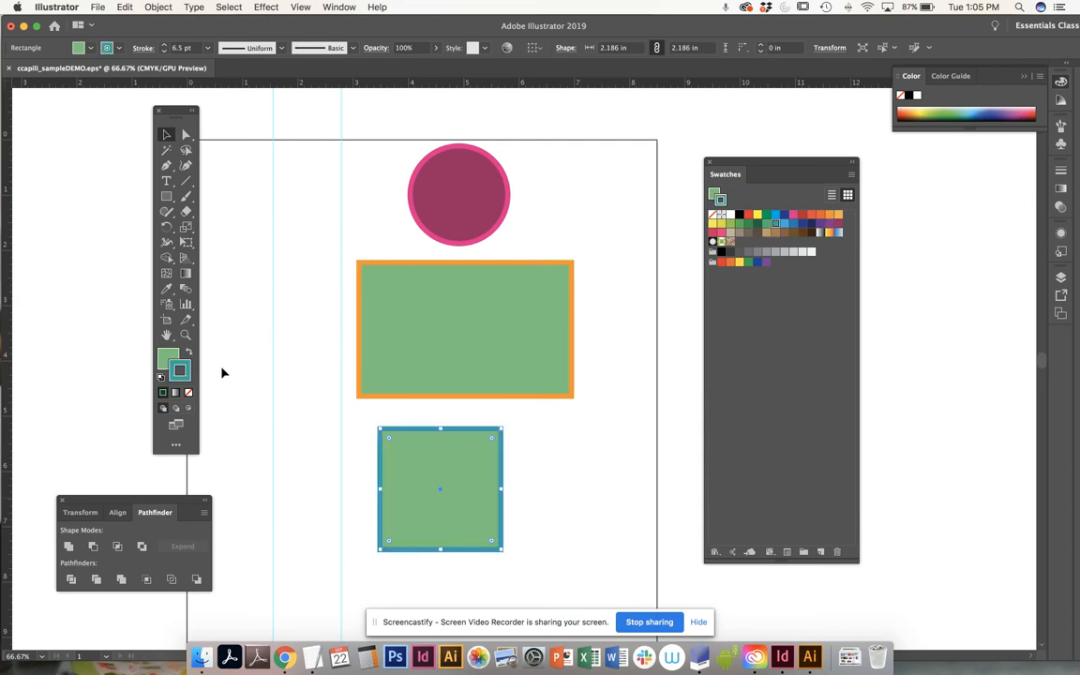
left_click(166, 356)
left_click(740, 223)
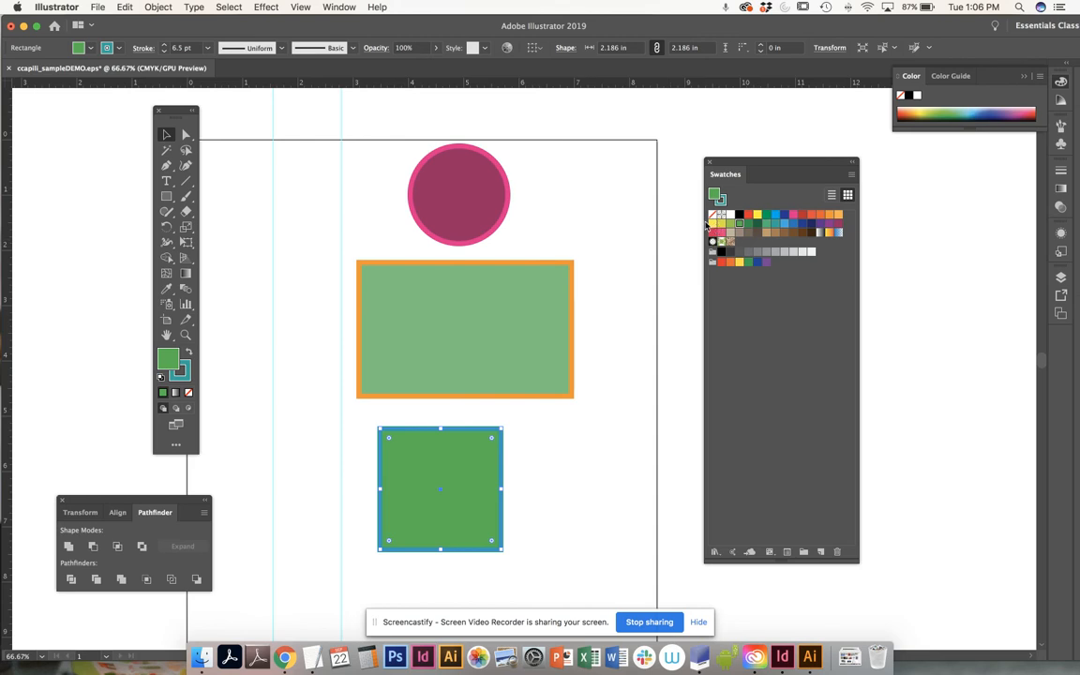
left_click(712, 224)
left_click(539, 474)
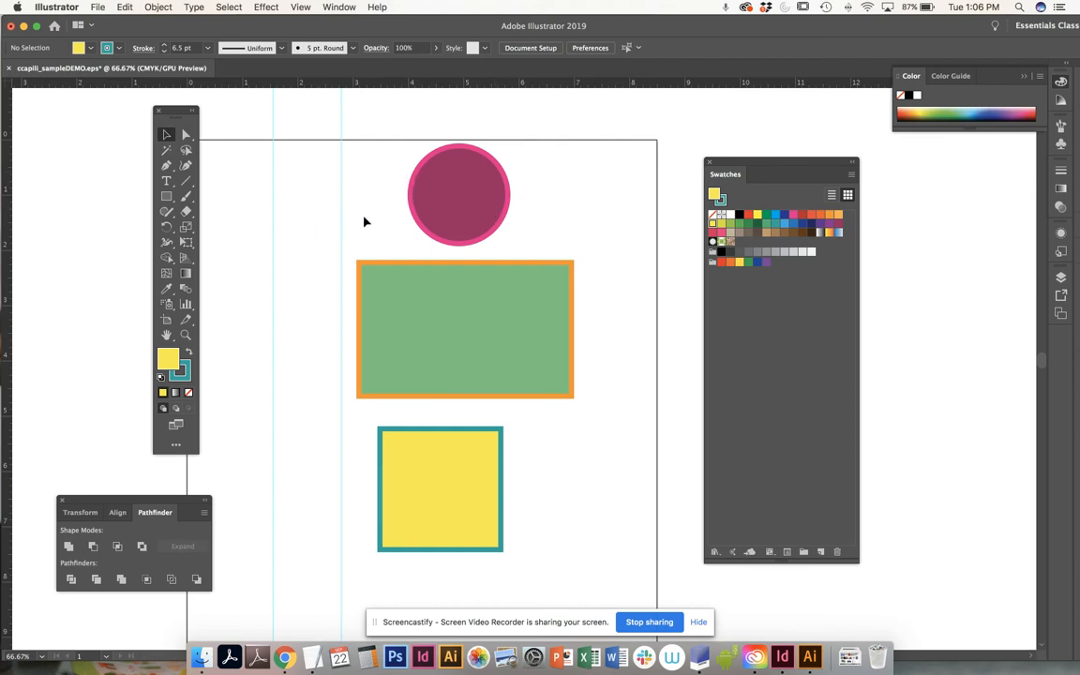
Step: Move the circle slightly down toward the green rectangle and deselect it
left_click(440, 198)
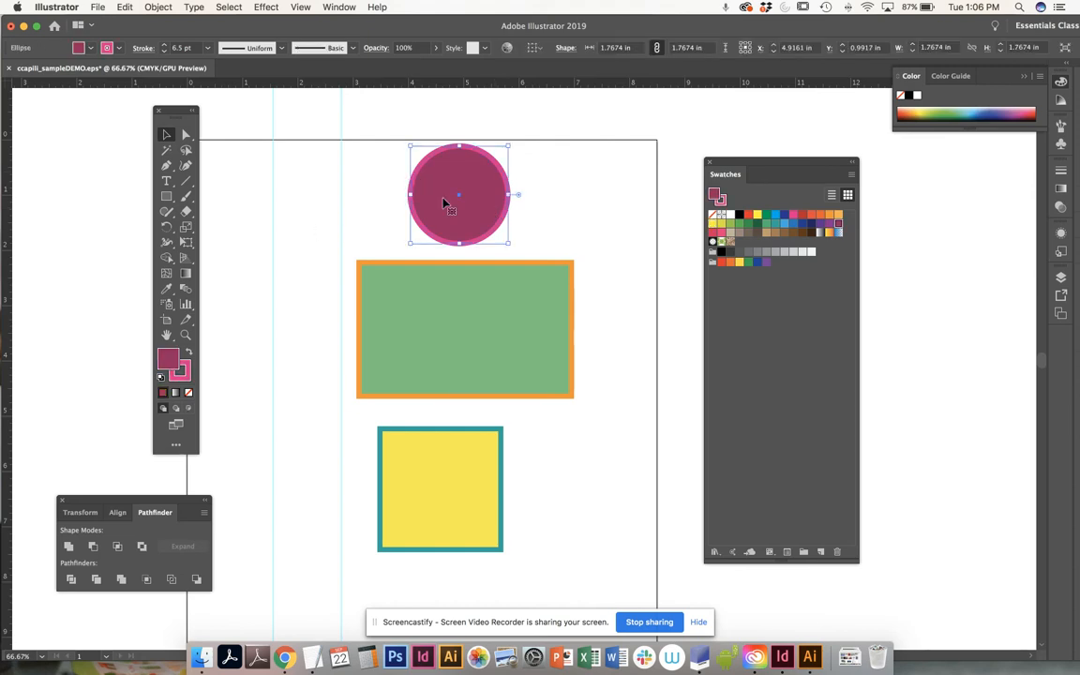
left_click(385, 210)
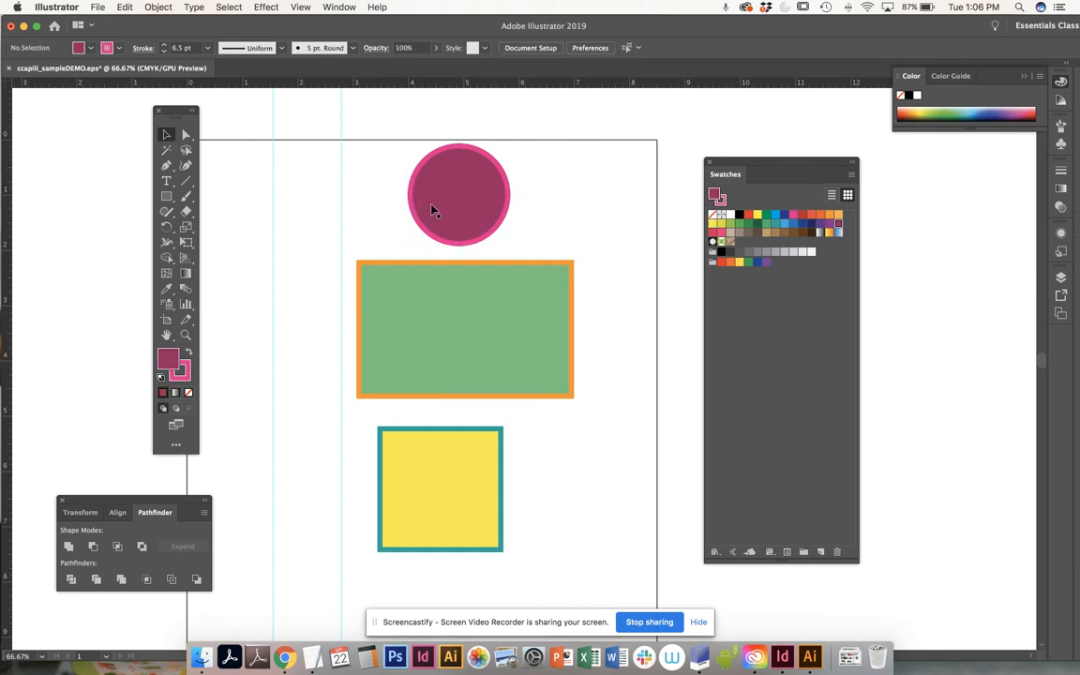
left_click_drag(429, 202, 431, 212)
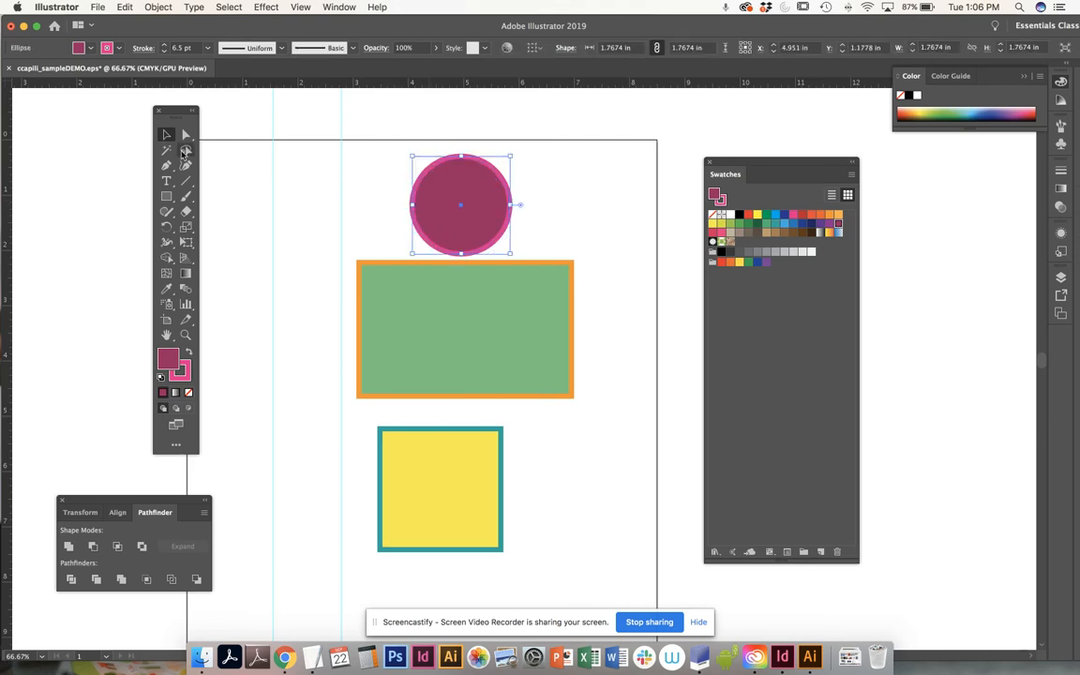
left_click(546, 166)
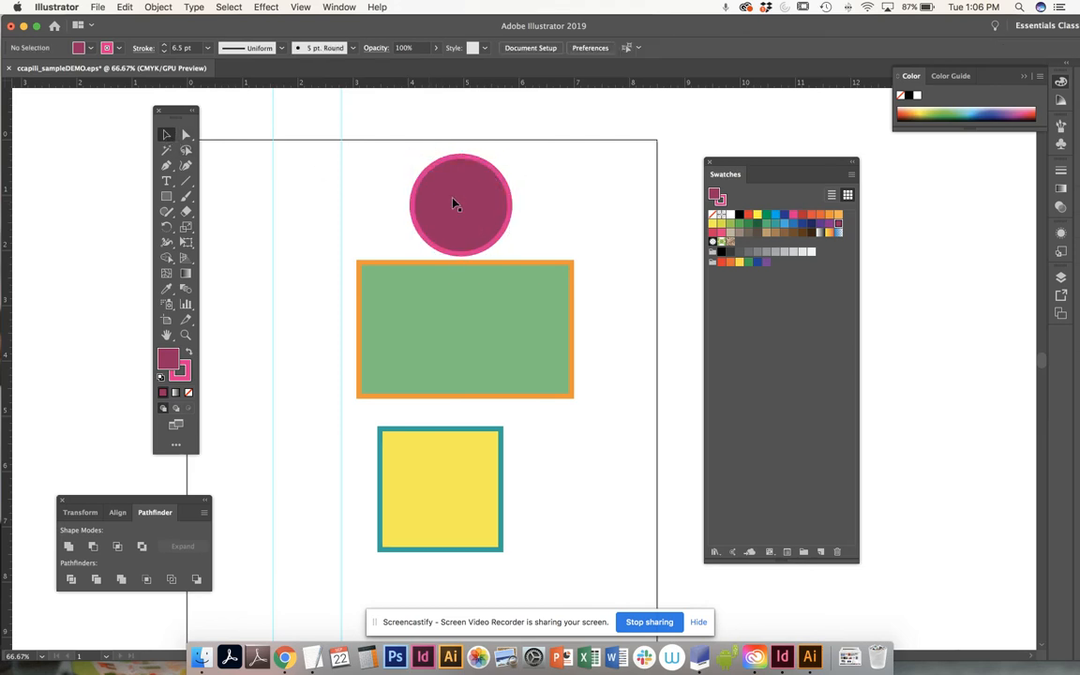
Step: Place the Swatches panel below the Color panel and move the circle off the artboard, beyond its upper right edge
left_click_drag(427, 185, 562, 491)
left_click_drag(765, 168, 944, 184)
left_click_drag(586, 473, 747, 223)
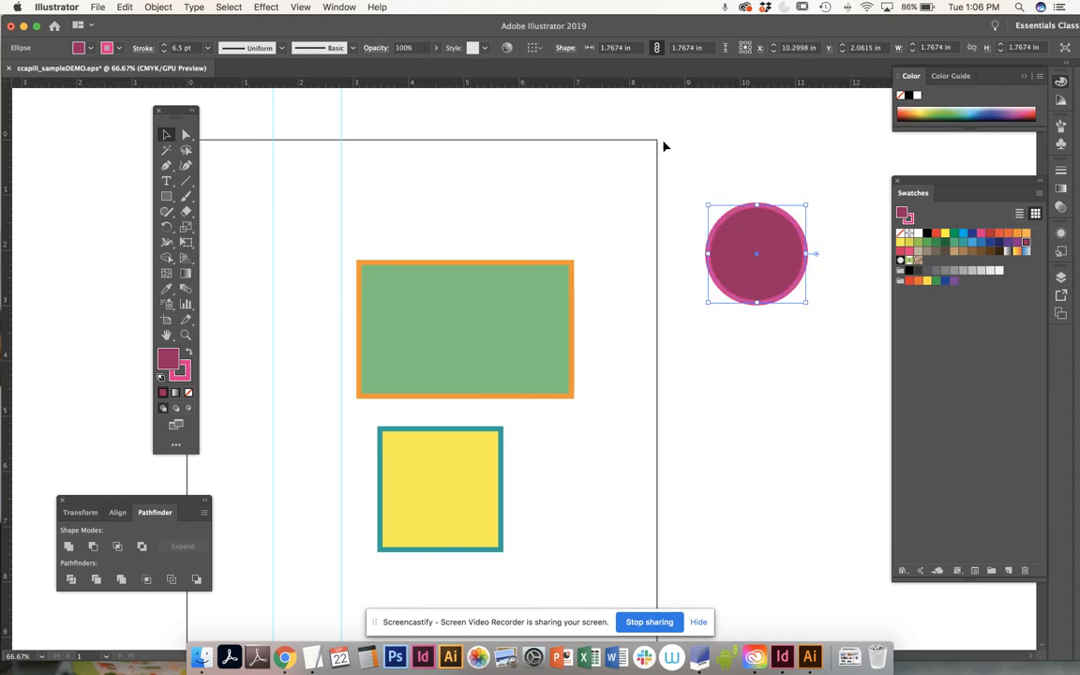
Step: Resize the green rectangle to about 4.26 by 2.15 in, making it wider and shorter, and deselect it
key("super+minus")
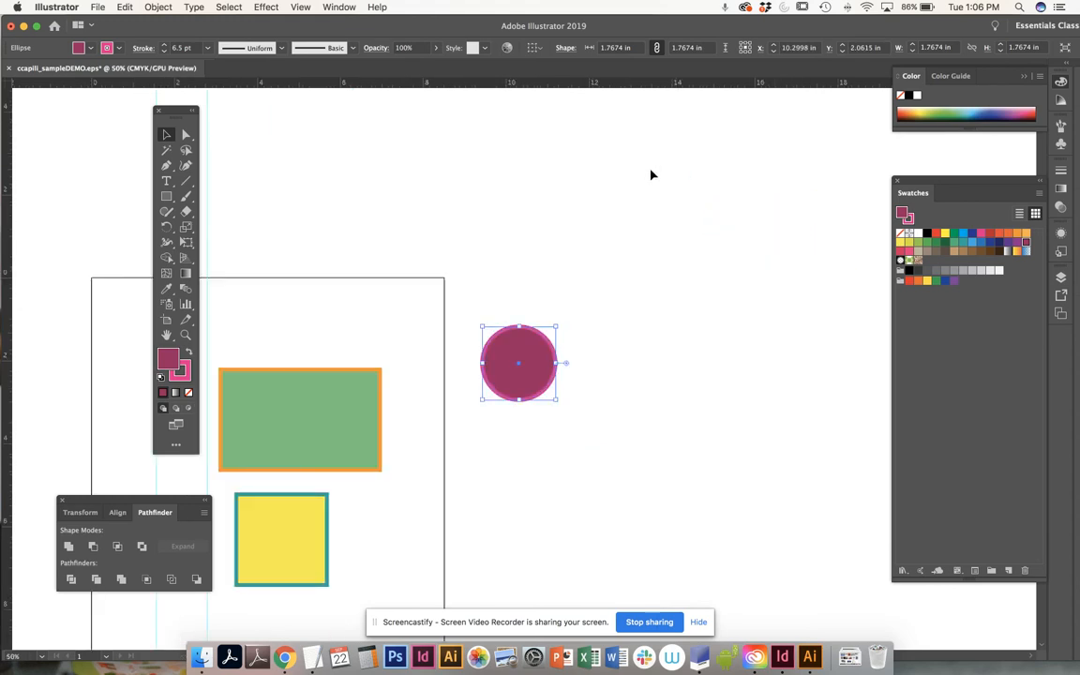
left_click_drag(436, 263, 588, 127)
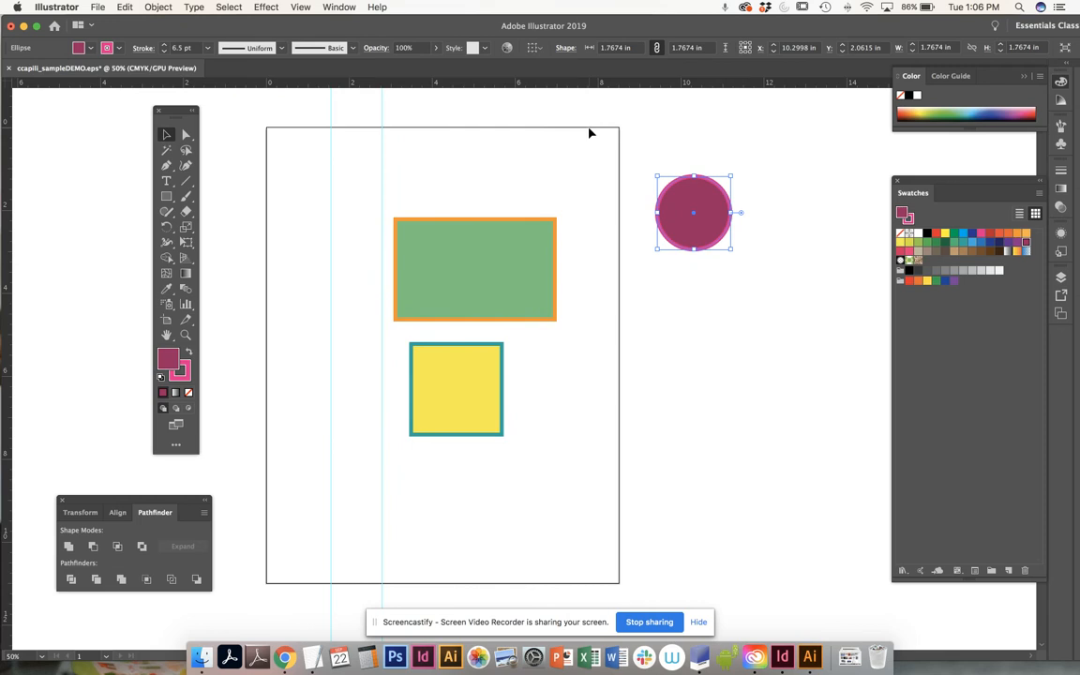
left_click(514, 286)
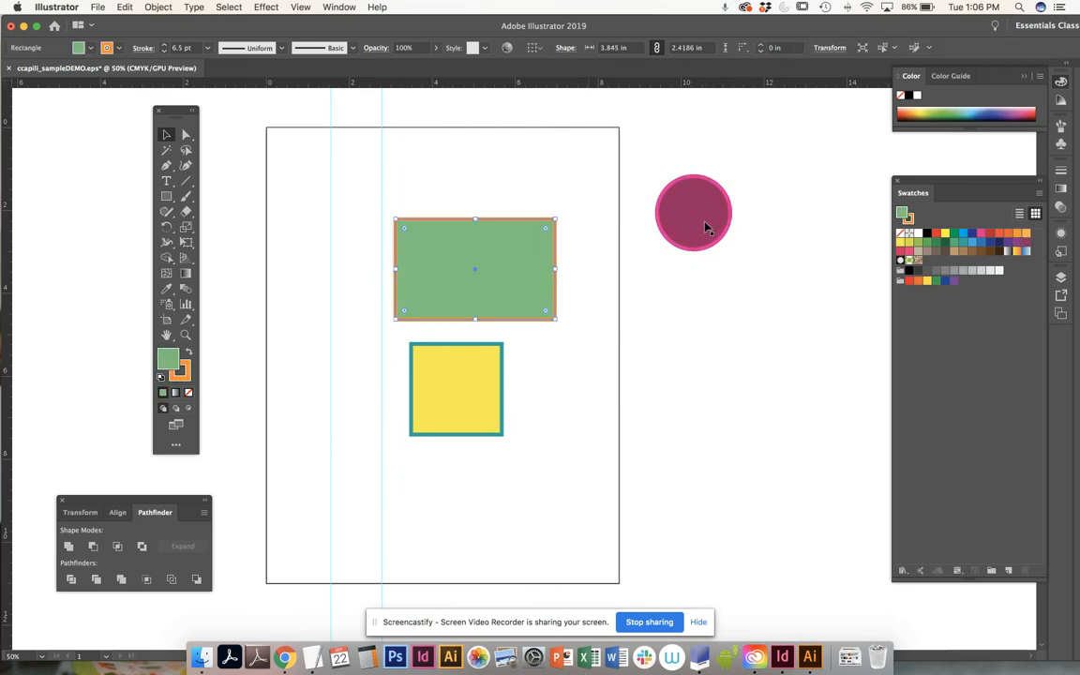
mouse_move(558, 322)
left_mouse_down()
mouse_move(598, 261)
mouse_move(583, 313)
mouse_move(535, 277)
mouse_move(572, 307)
left_mouse_up()
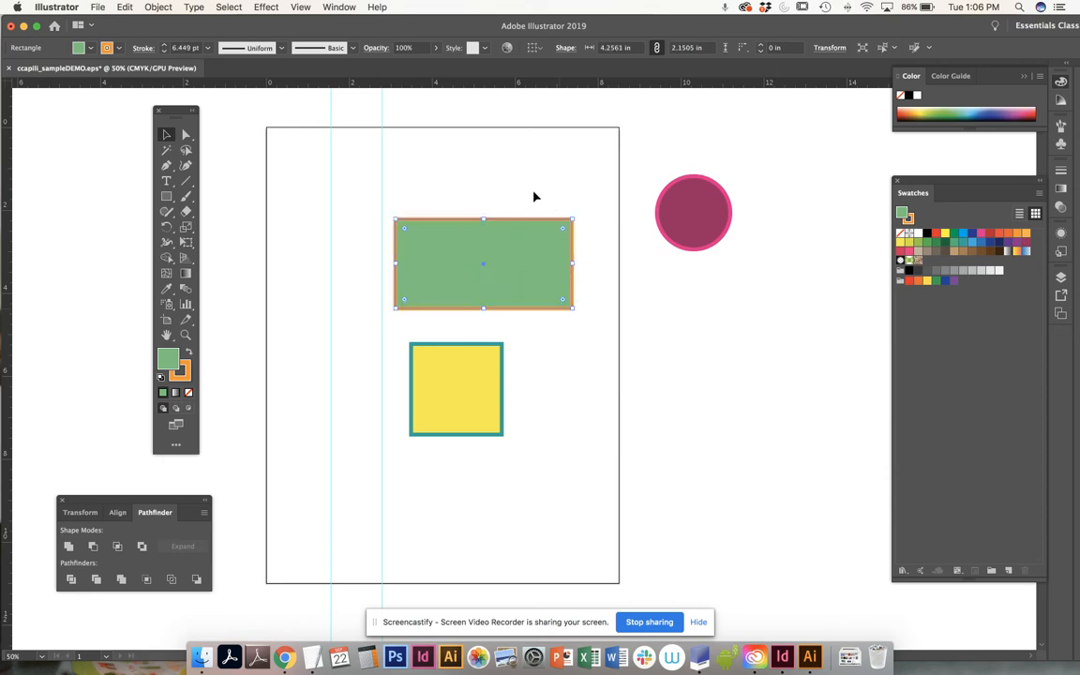
left_click(538, 208)
Step: Move the yellow square toward the artboard's lower right corner, enlarge it proportionally to about 4.45 in per side, and deselect it
left_click_drag(486, 381, 588, 458)
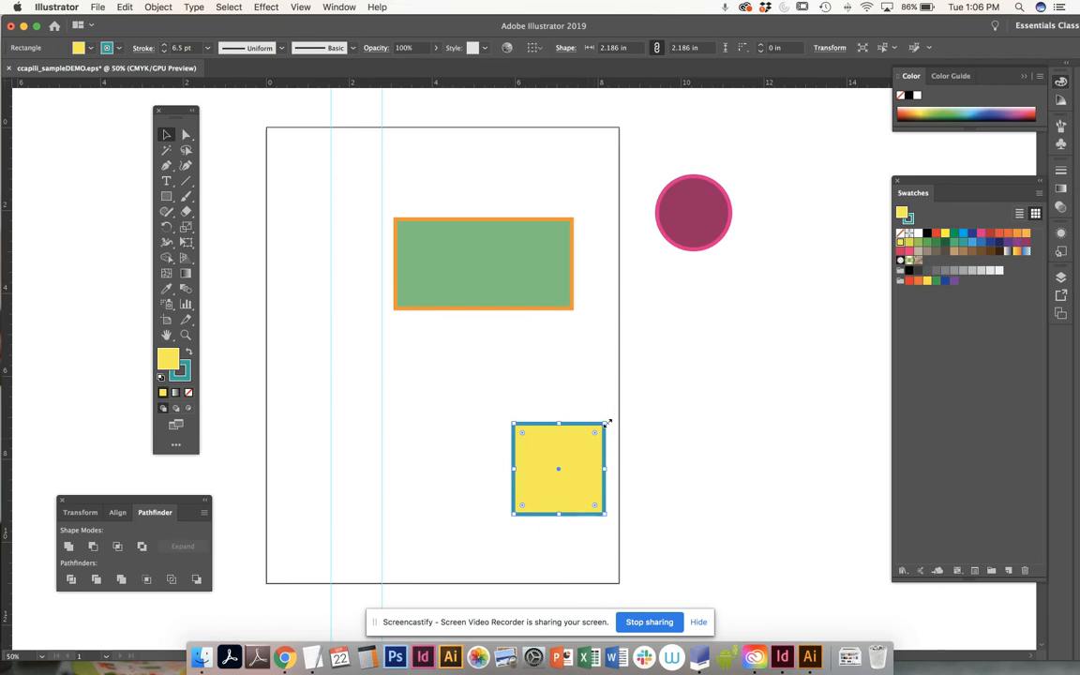
left_click_drag(606, 422, 698, 316)
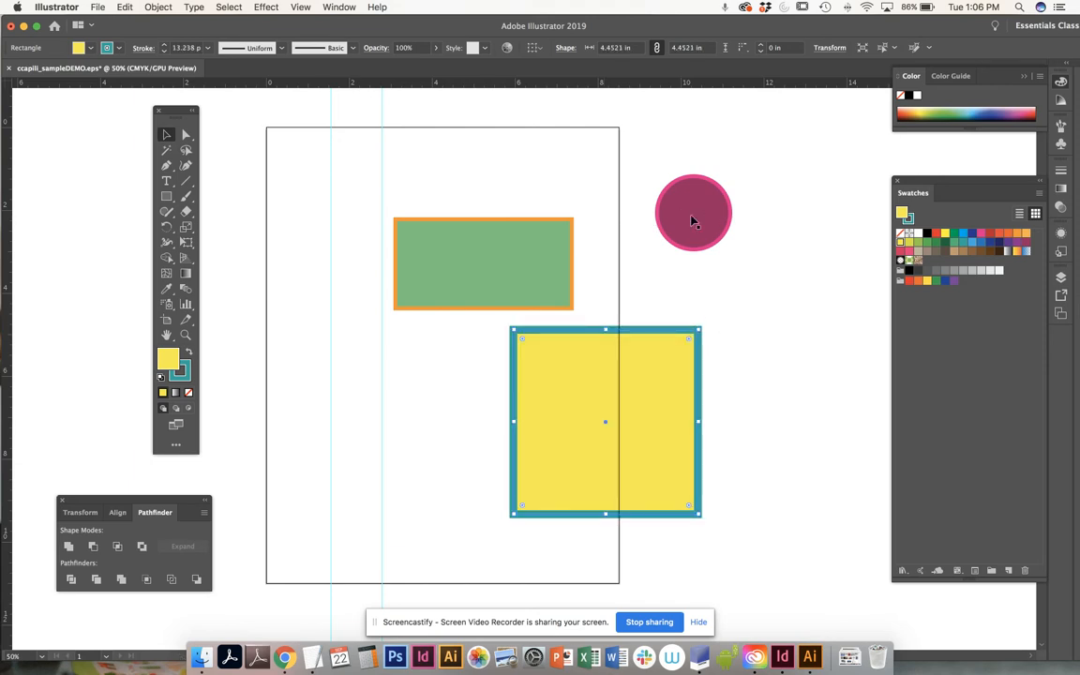
left_click(553, 270)
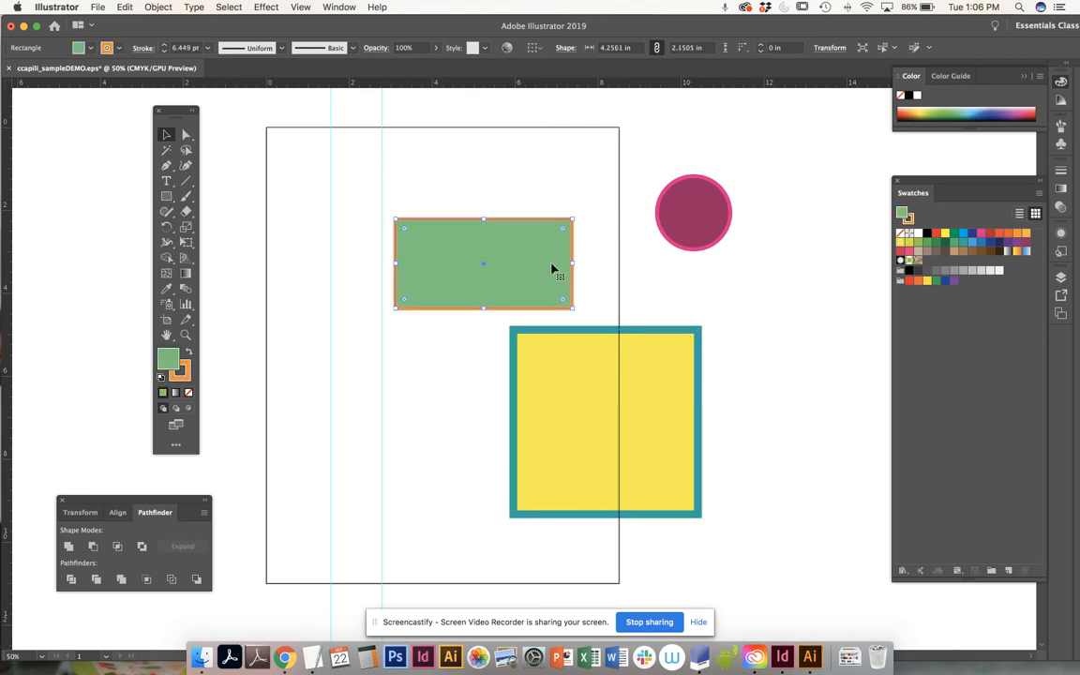
left_click(750, 412)
left_click(663, 459)
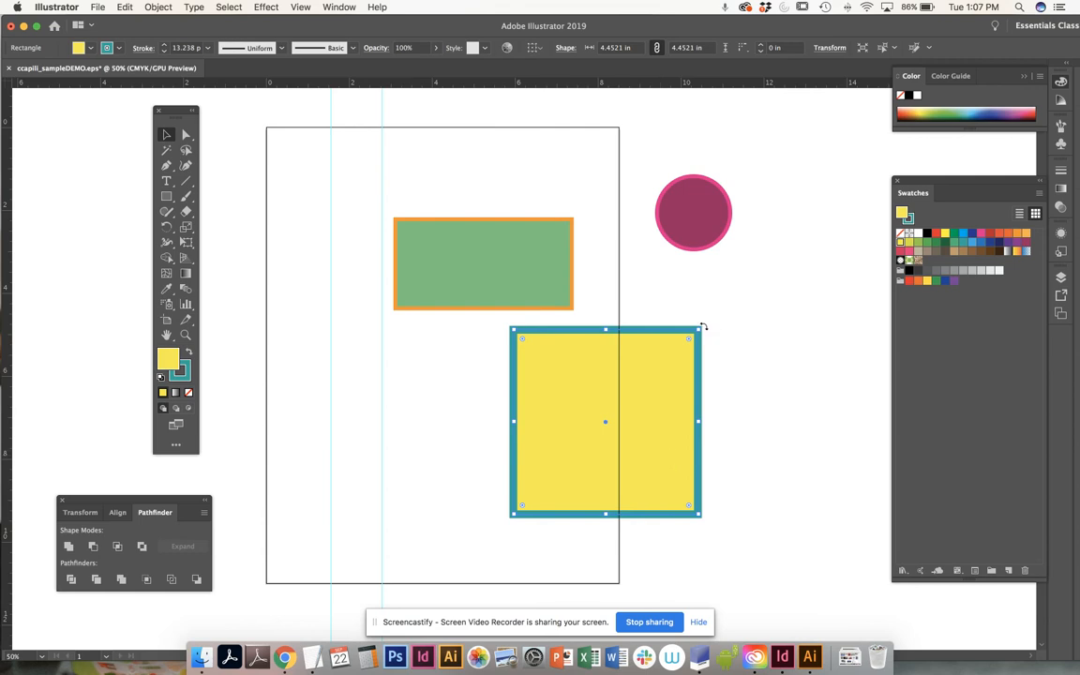
left_click(725, 471)
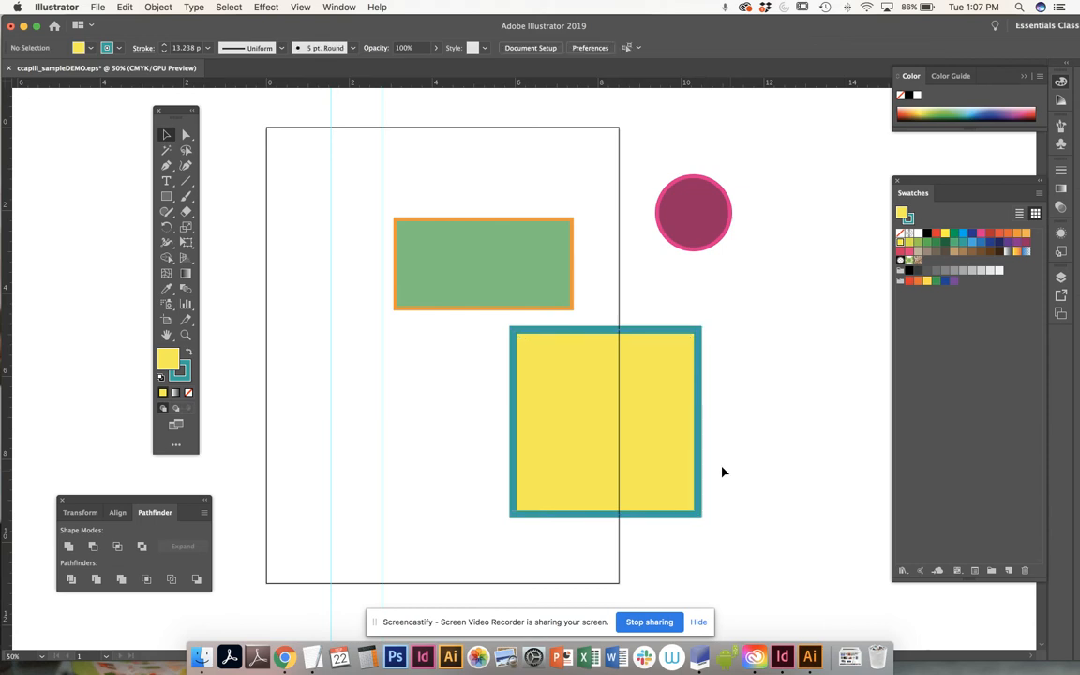
Step: Move the yellow square back inside the artboard below the rectangle and rotate it freely by its bounding box, leaving it slightly tilted
left_click_drag(652, 453, 559, 473)
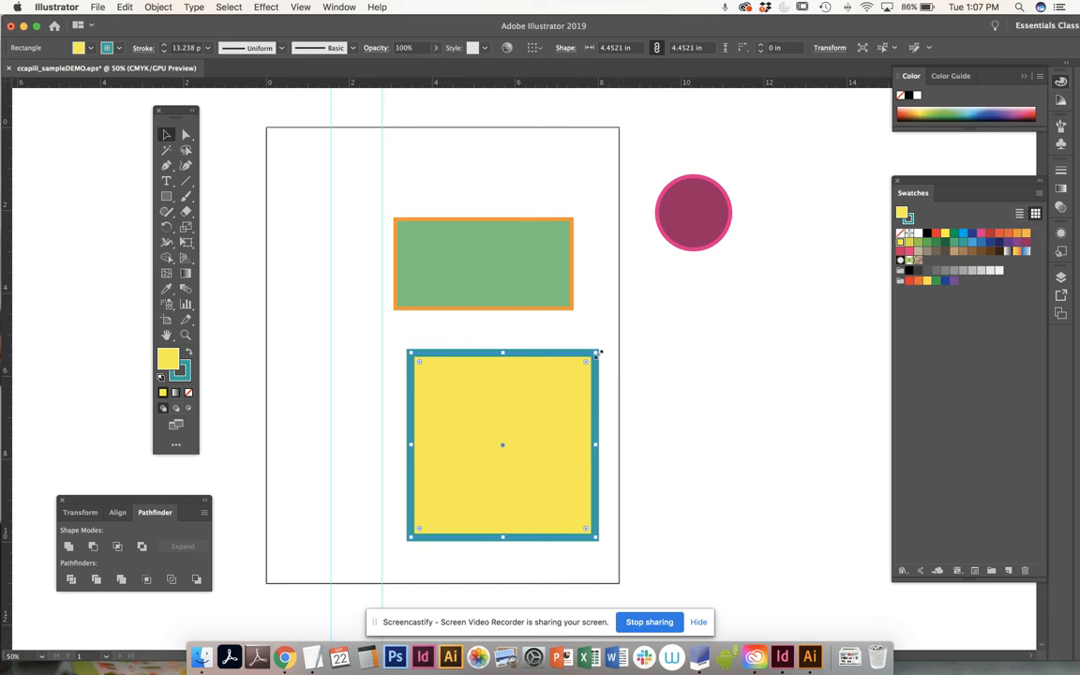
left_click_drag(600, 350, 469, 323)
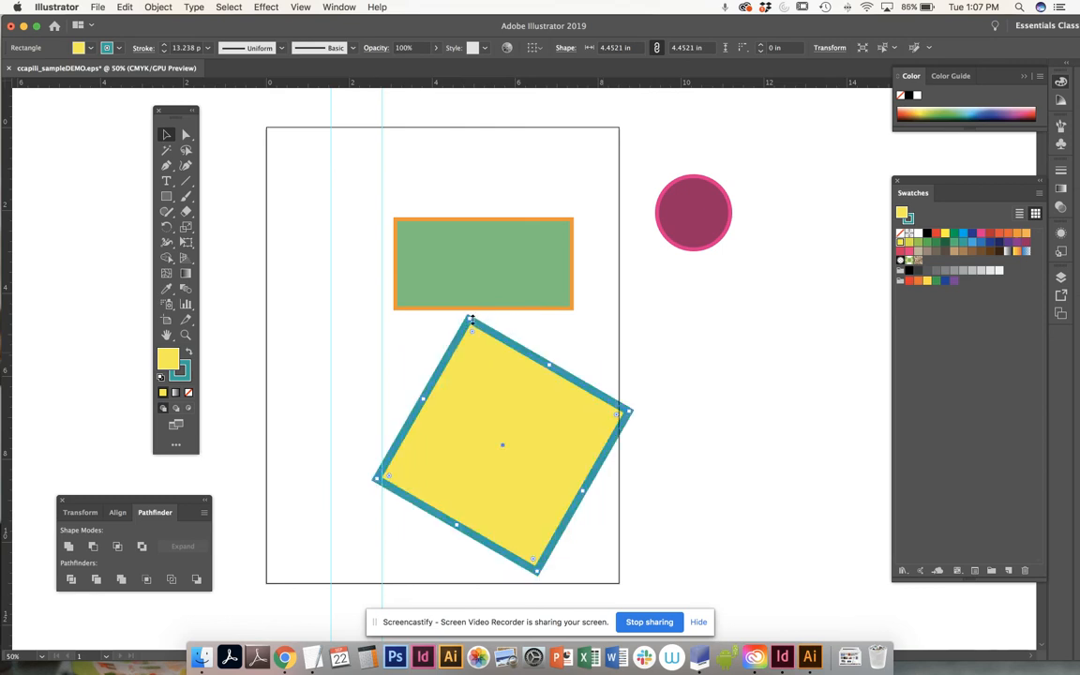
left_click_drag(373, 478, 410, 545)
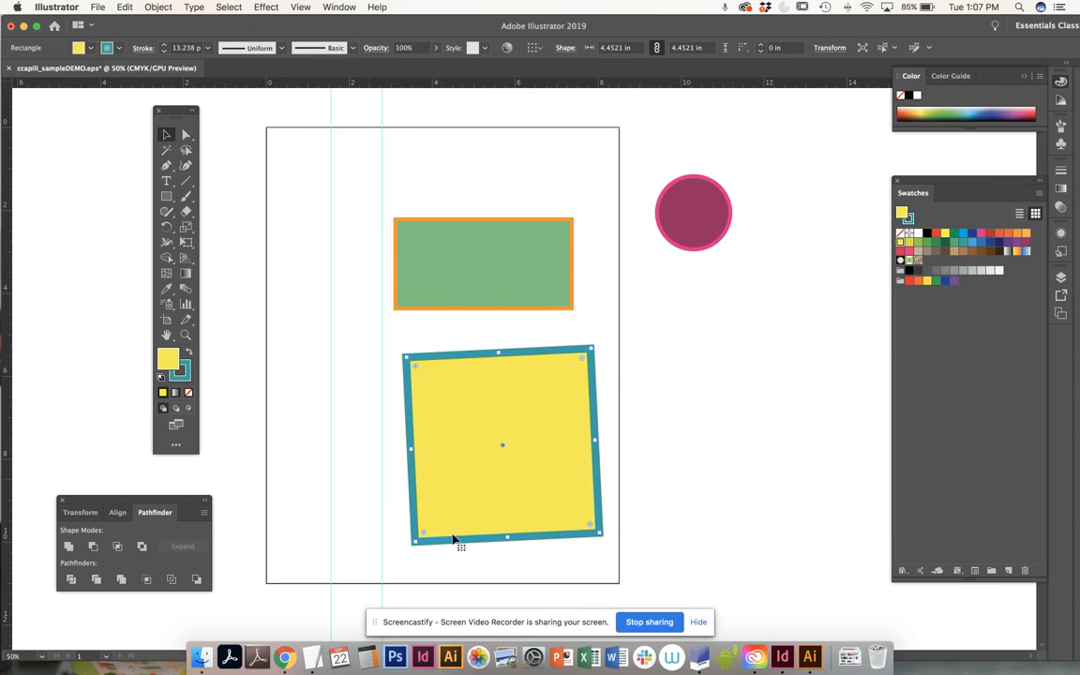
left_click(661, 457)
Step: Rotate the yellow square around its center with the Rotate tool until its upper corner nears the green rectangle
left_click(534, 451)
left_click(167, 228)
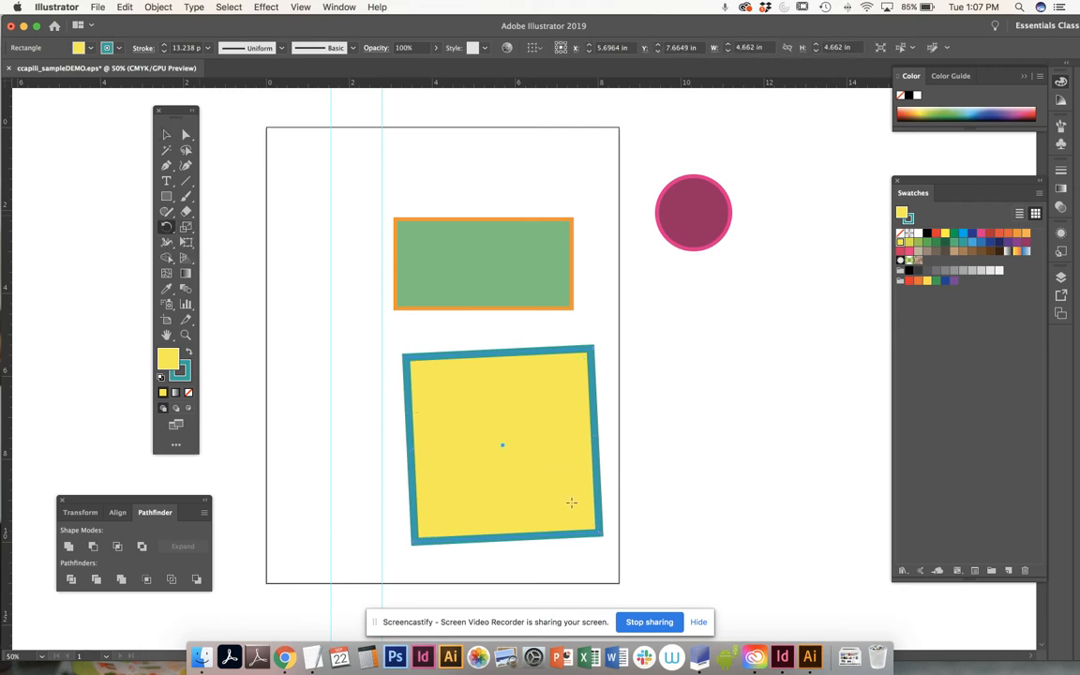
left_click_drag(573, 505, 563, 439)
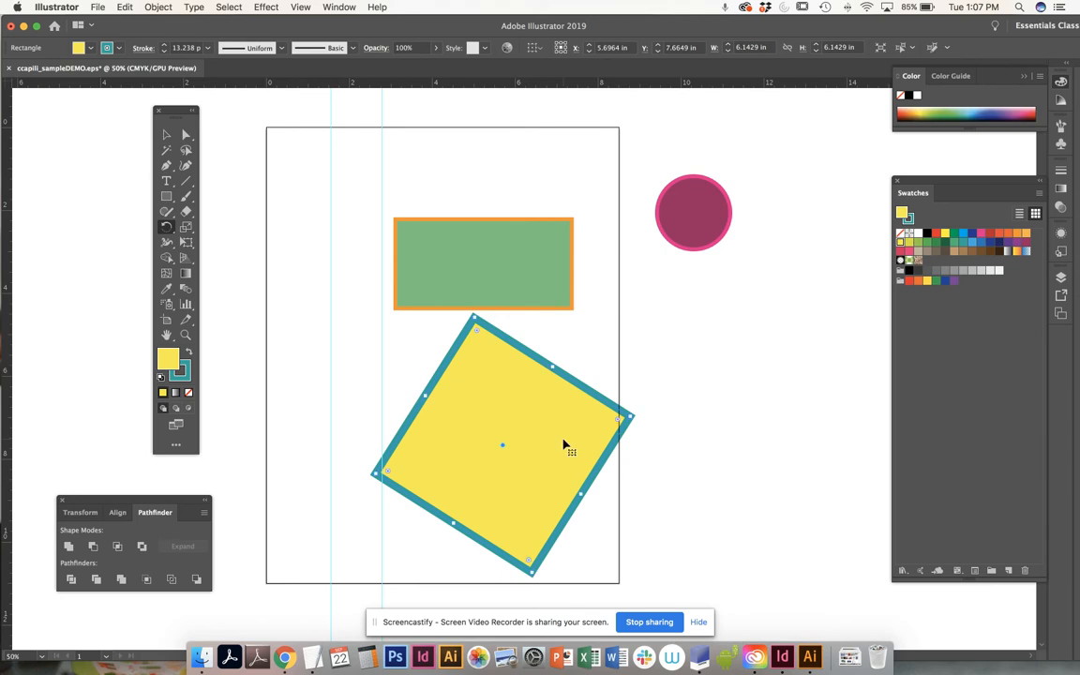
Step: Change the tilted square's fill to the dark blue swatch
key("super+1")
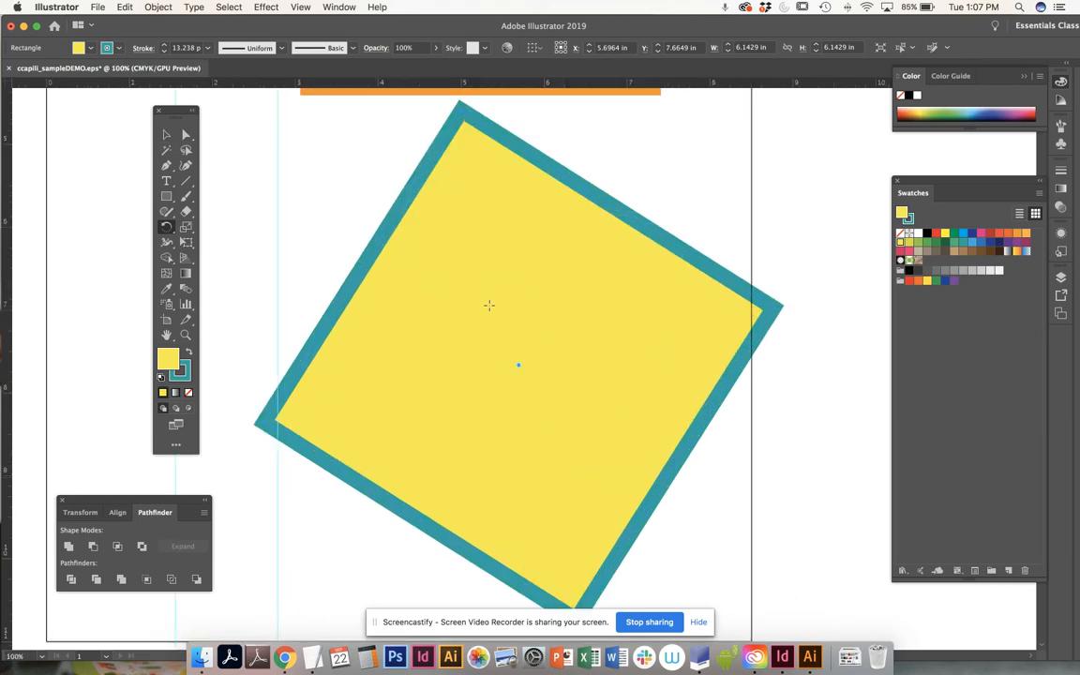
left_click(991, 243)
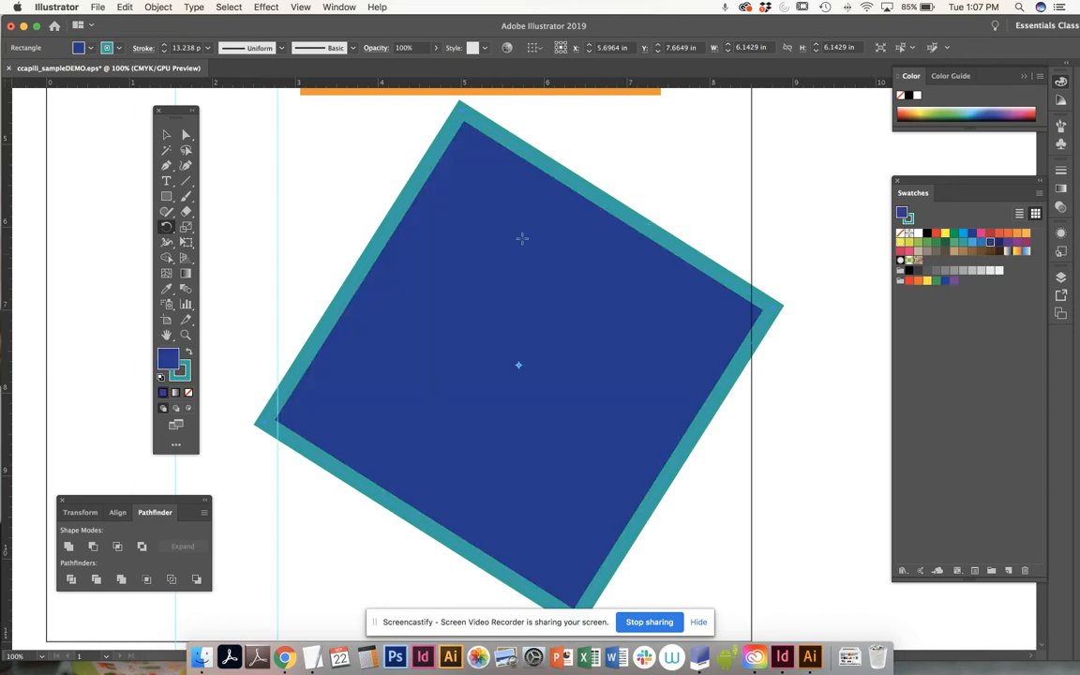
left_click(166, 136)
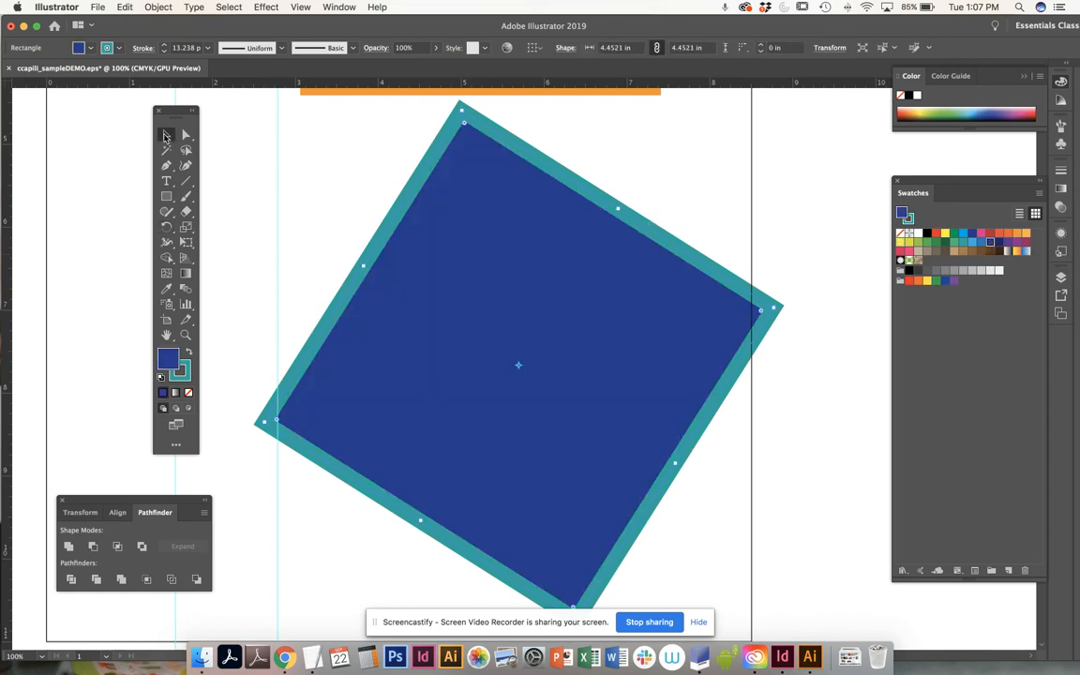
left_click(233, 198)
Step: Rotate the blue square around its center with the Rotate tool until it stands on one corner like a diamond
left_click(577, 350)
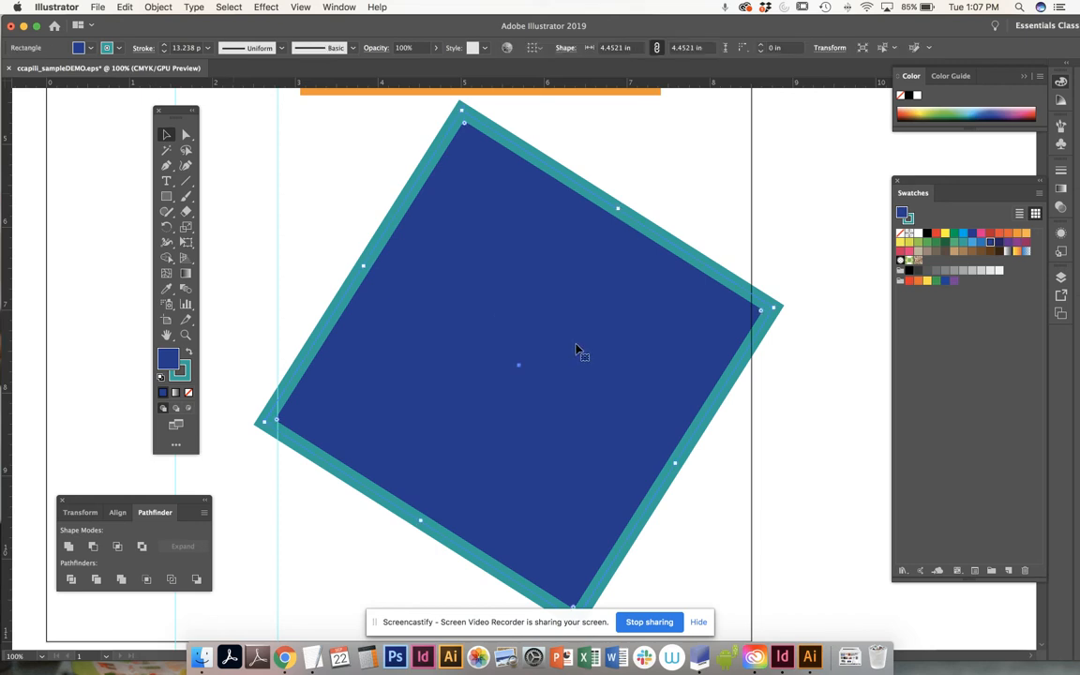
left_click(166, 226)
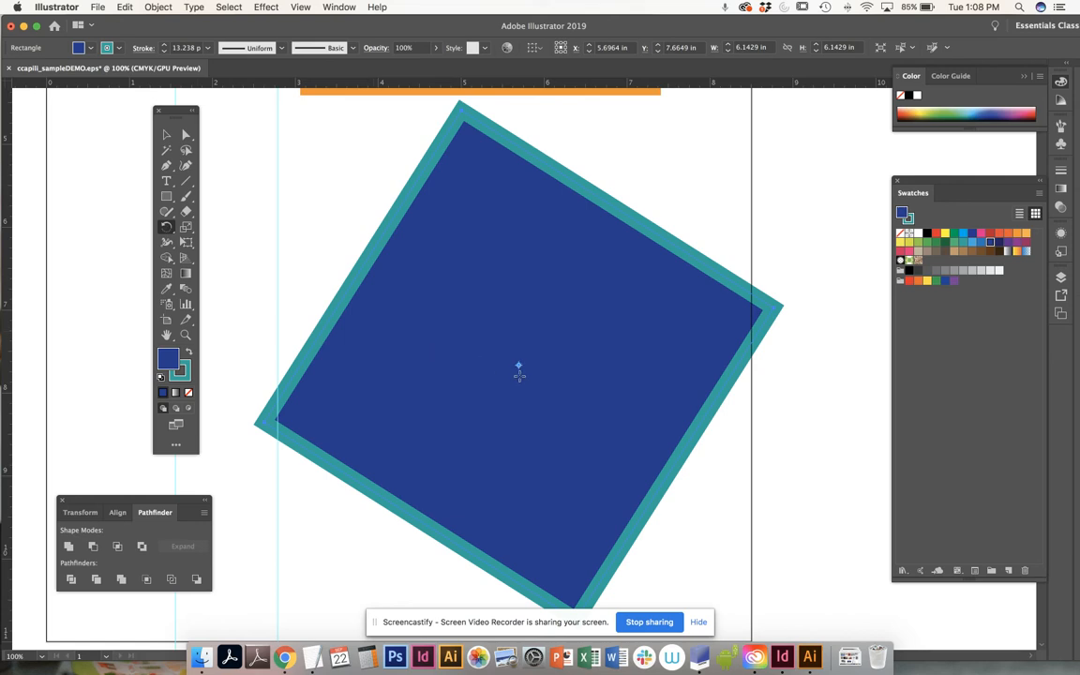
left_click_drag(631, 419, 566, 354)
key("super+minus")
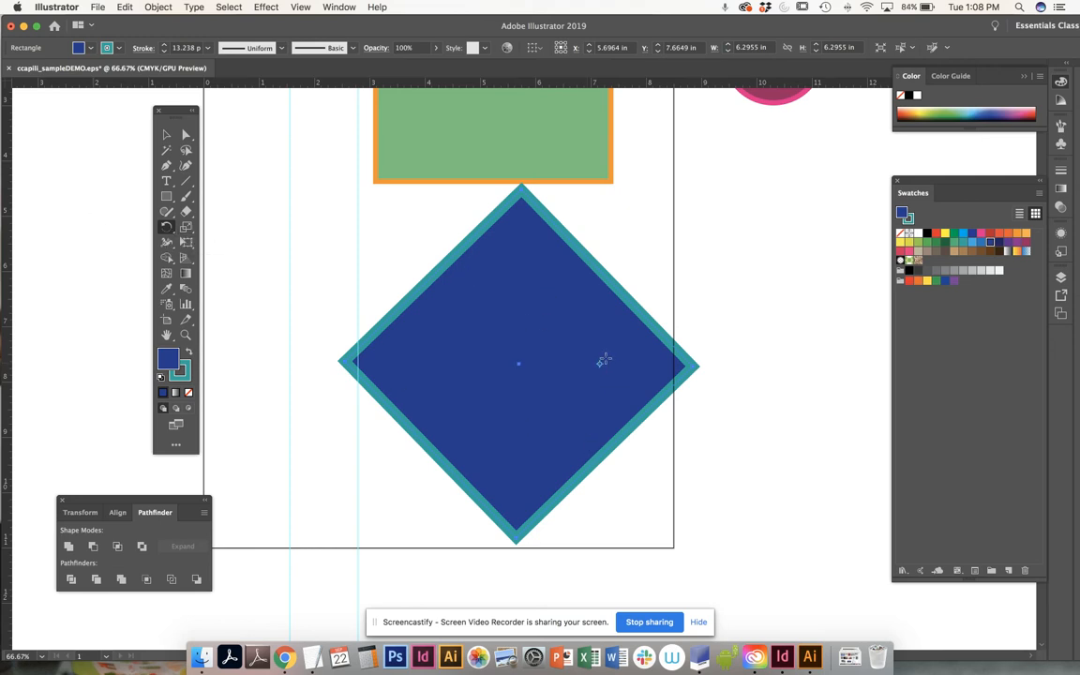
Step: Set the rotation point inside the blue square, right of its center, and rotate the square around that point
left_click(579, 305)
left_click(606, 365)
left_click_drag(513, 286, 576, 429)
key("super+z")
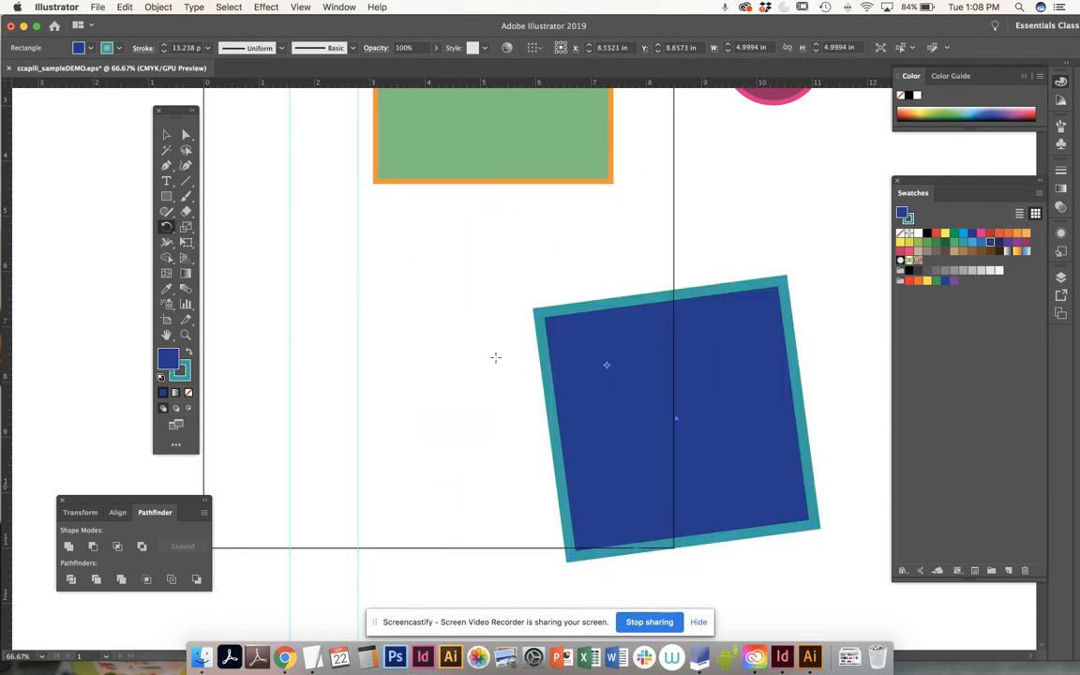
left_click_drag(602, 343, 473, 368)
key("super+z")
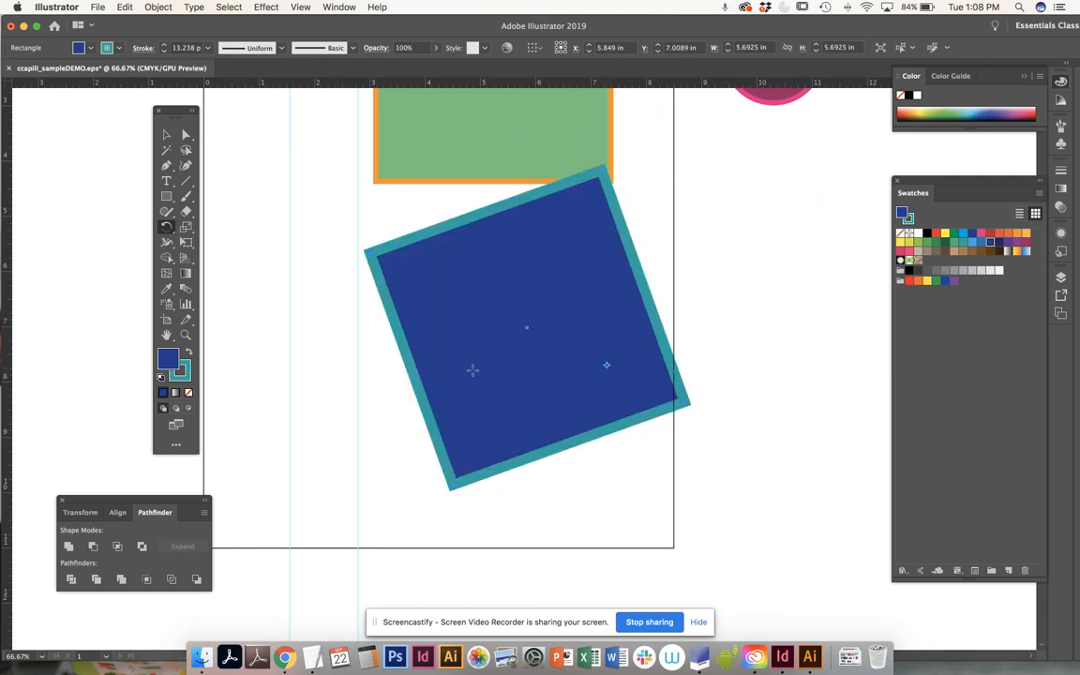
Step: Place the rotation point outside the blue square, beyond the artboard's right edge, and rotate the square around it to the point's right side
scroll(656, 368, "right", 6)
scroll(514, 363, "up", 3)
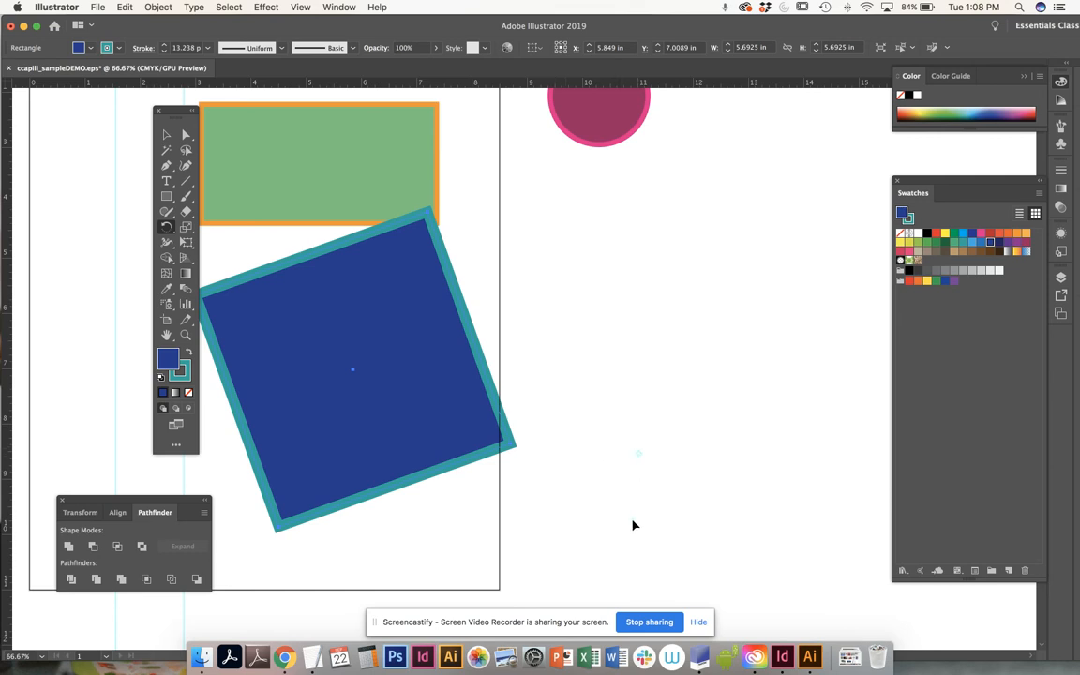
key("super+minus")
key("super+minus")
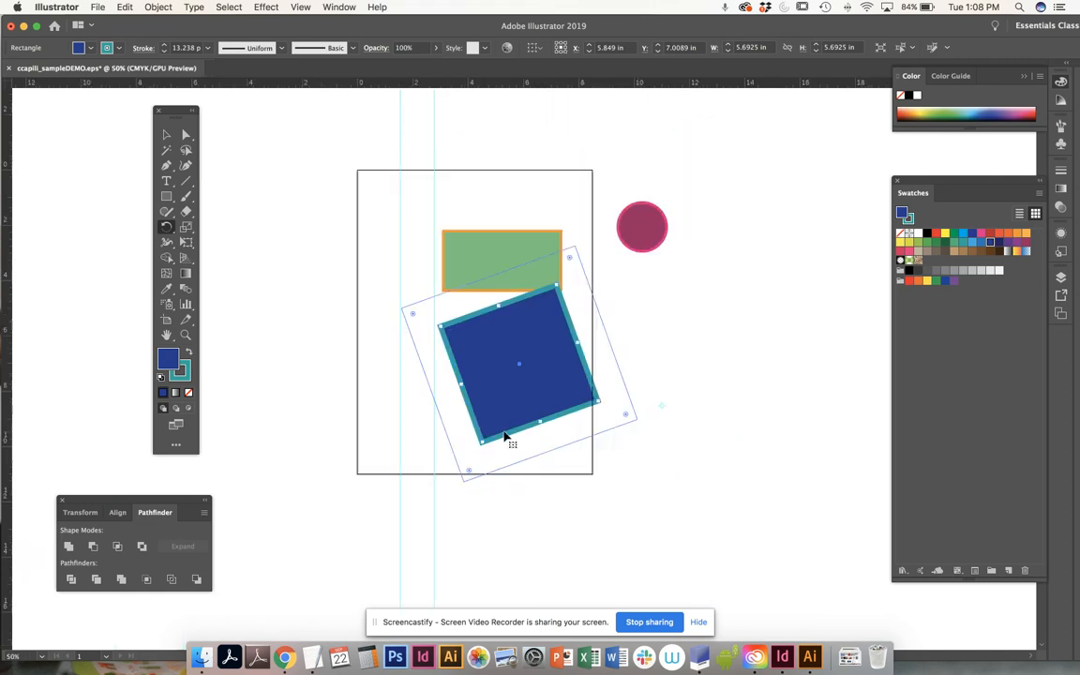
left_click_drag(510, 401, 759, 506)
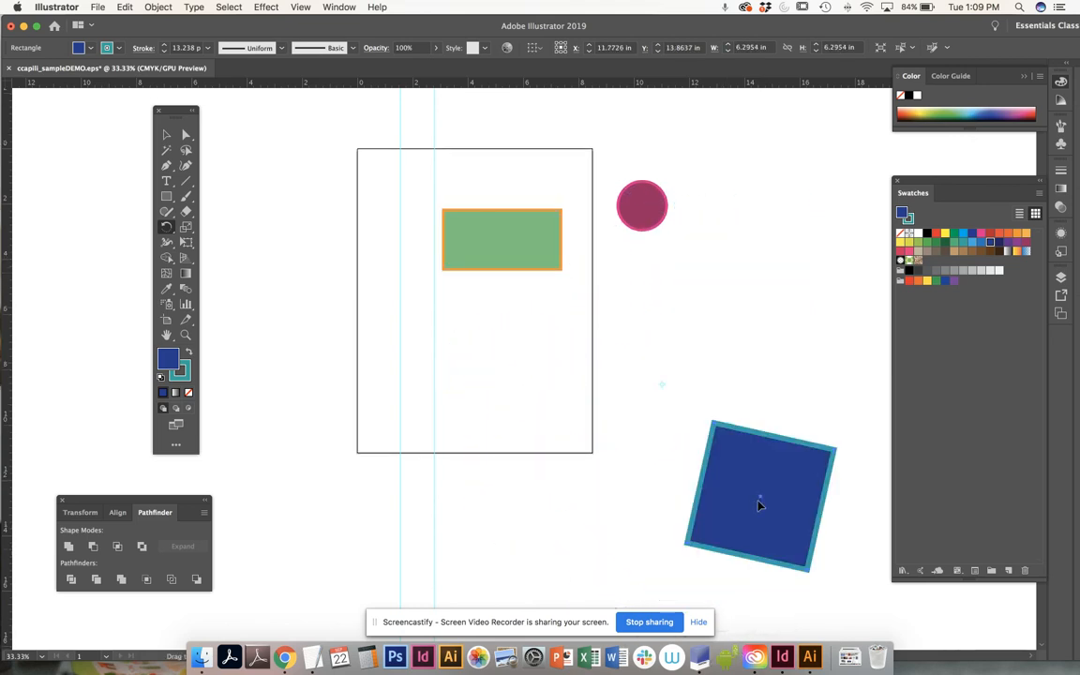
left_click_drag(764, 452, 817, 321)
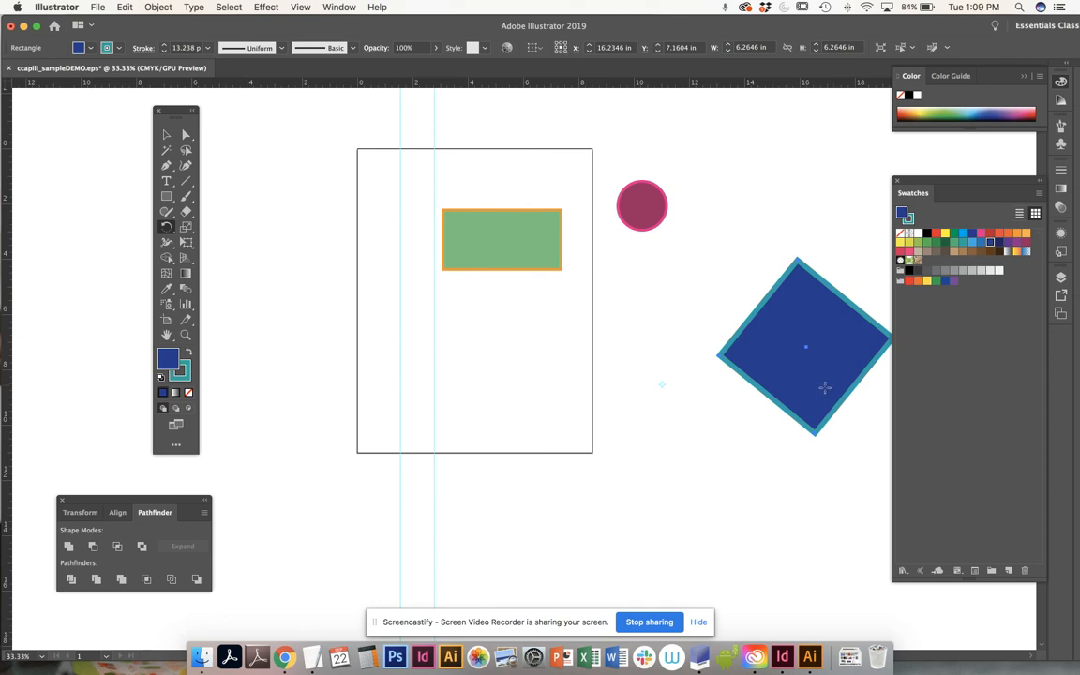
left_click_drag(826, 376, 811, 416)
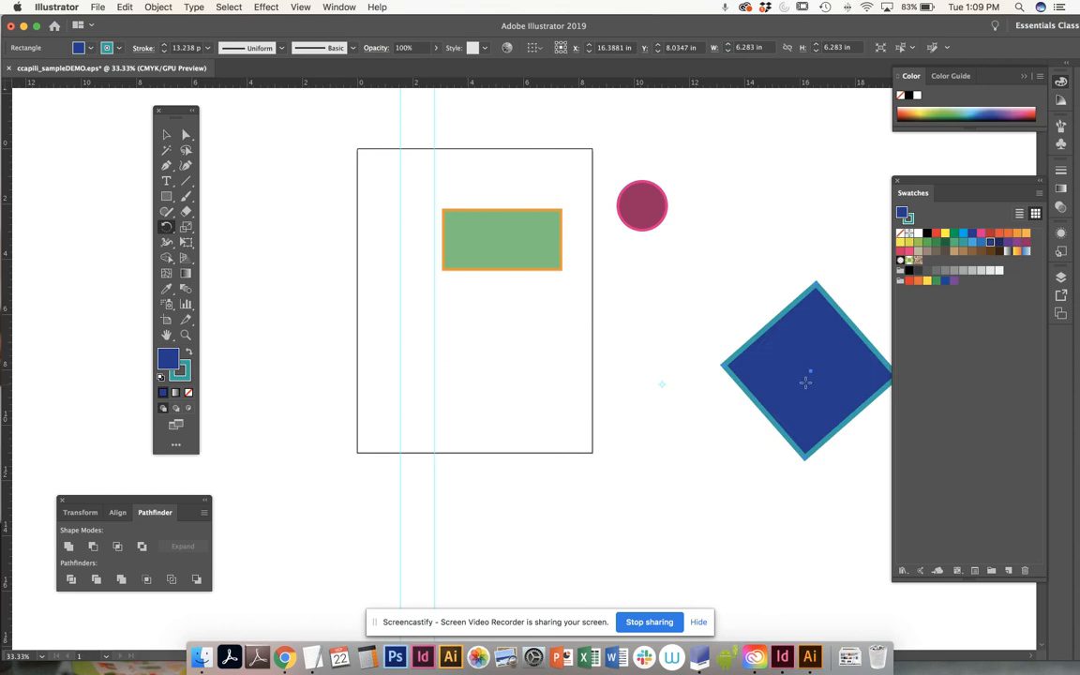
Step: Rotate three copies of the blue square around the outside rotation point to form a ring of four squares
scroll(613, 294, "right", 10)
scroll(613, 294, "left", 7)
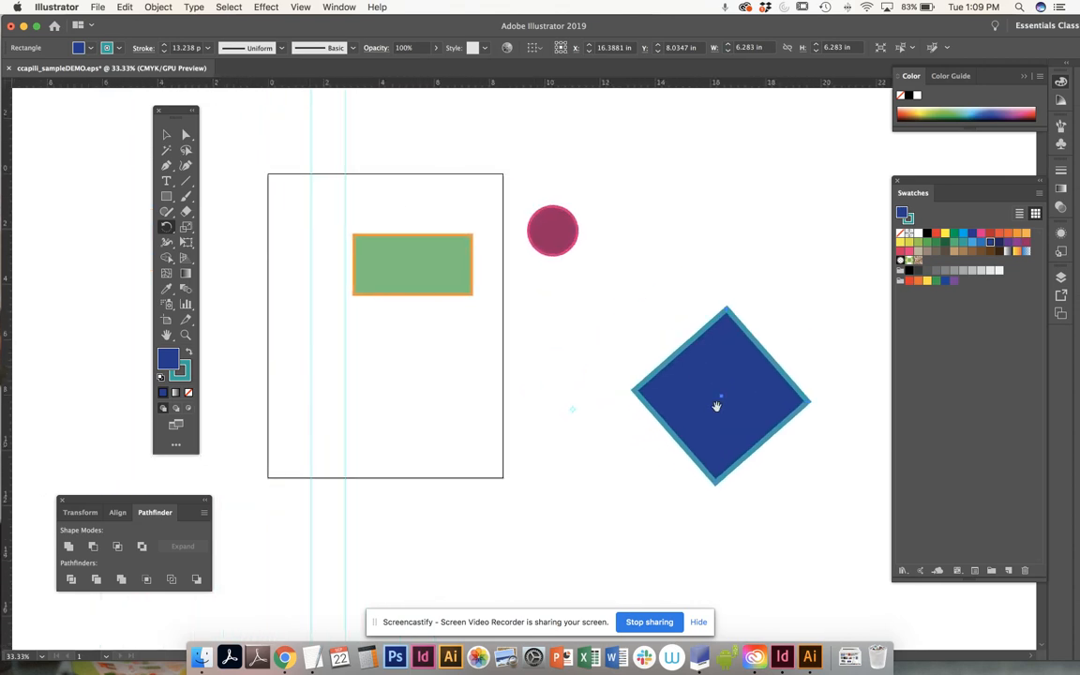
left_click_drag(651, 401, 609, 297)
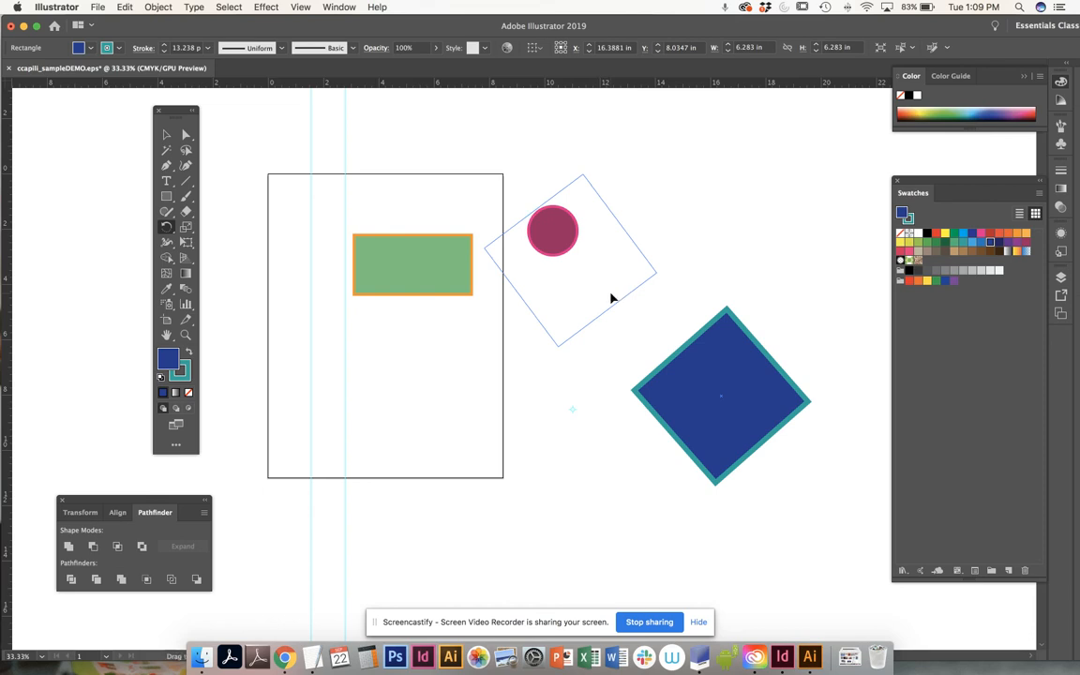
left_click_drag(611, 297, 469, 350)
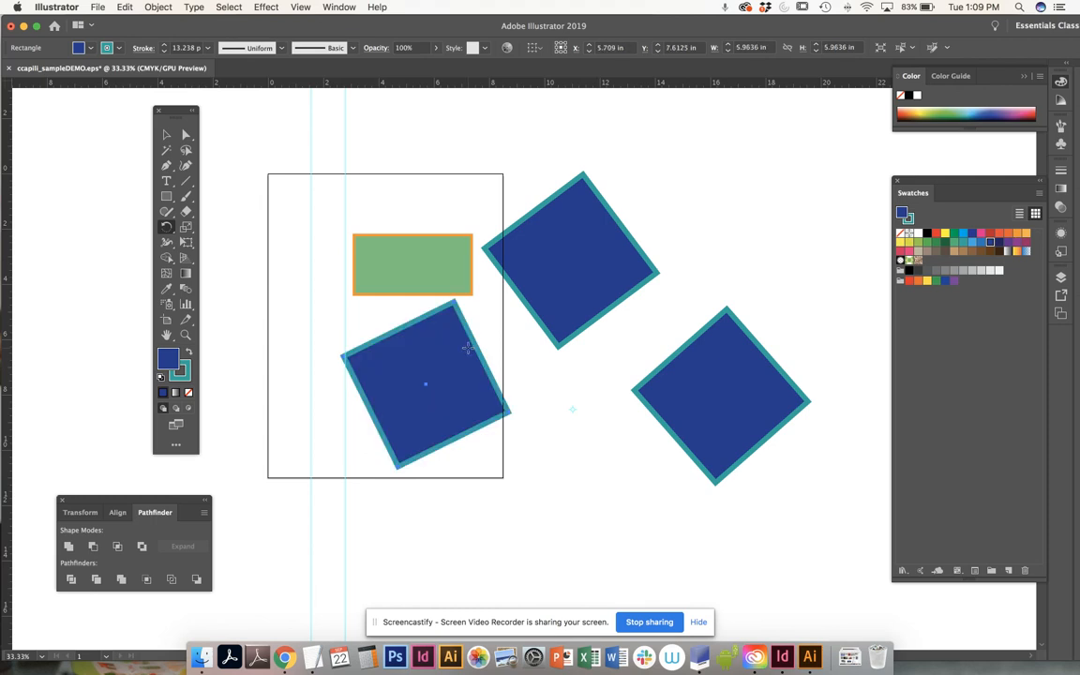
left_click_drag(451, 366, 540, 514)
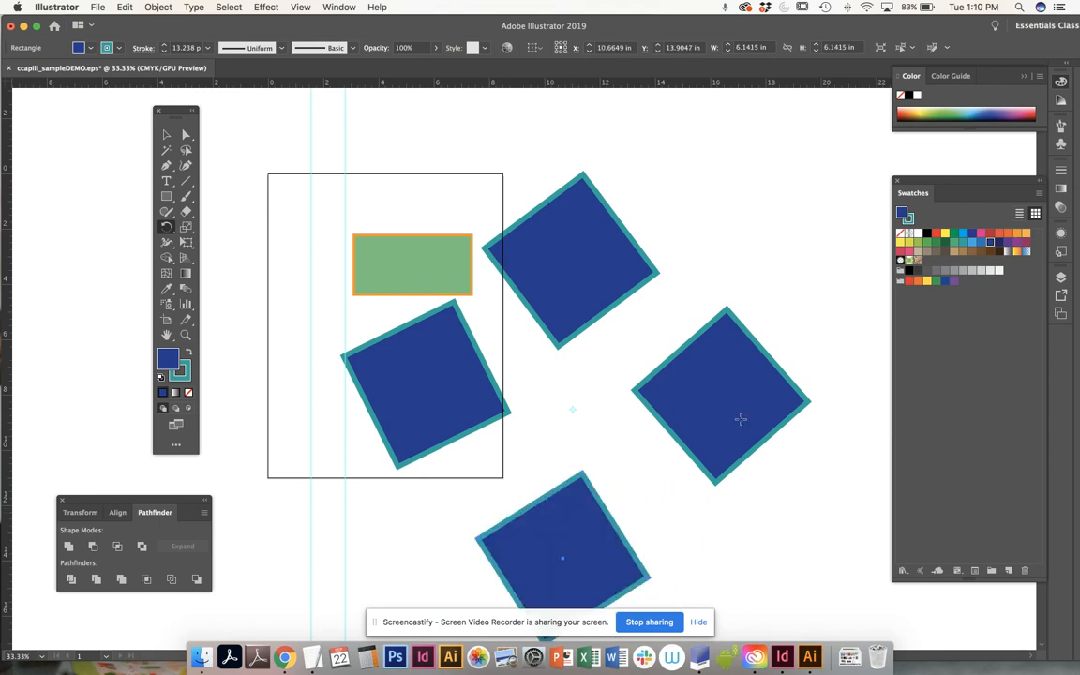
Step: Move the uppermost blue square up beyond the artboard's top edge, off the pink circle
left_click(166, 136)
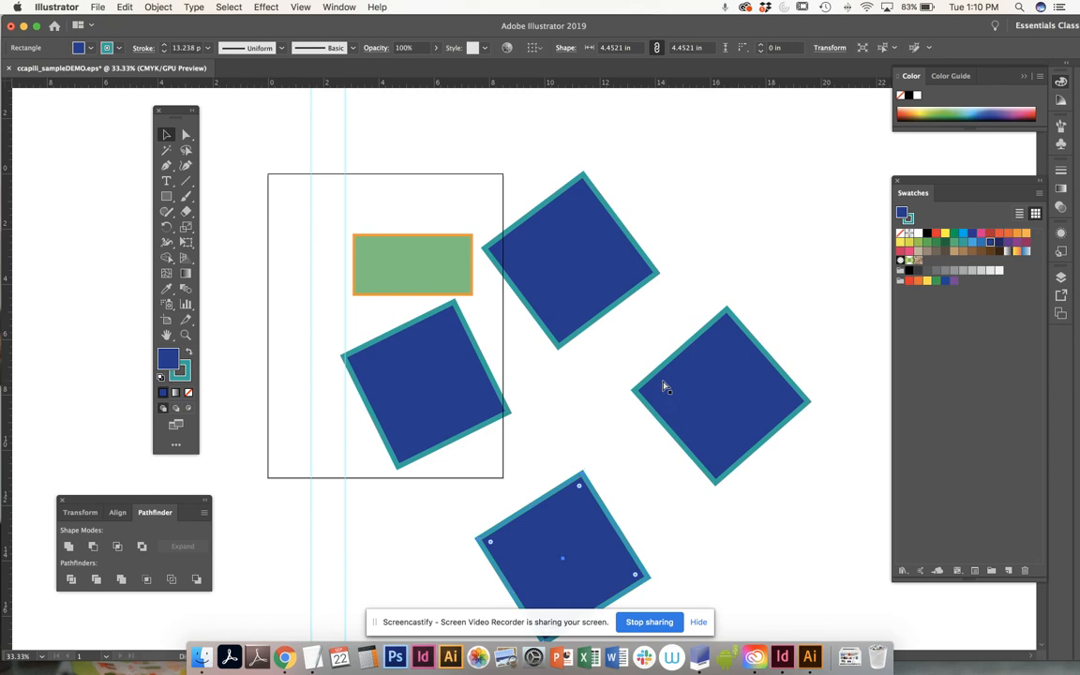
key("super+minus")
key("space")
left_click_drag(654, 362, 438, 511)
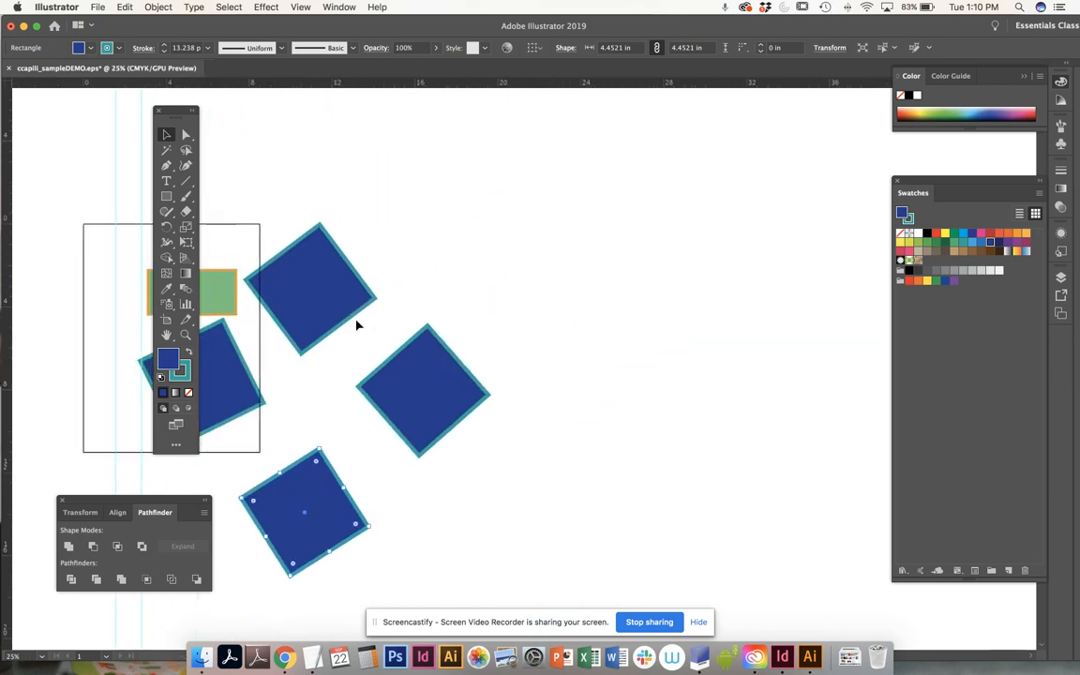
left_click_drag(354, 301, 296, 194)
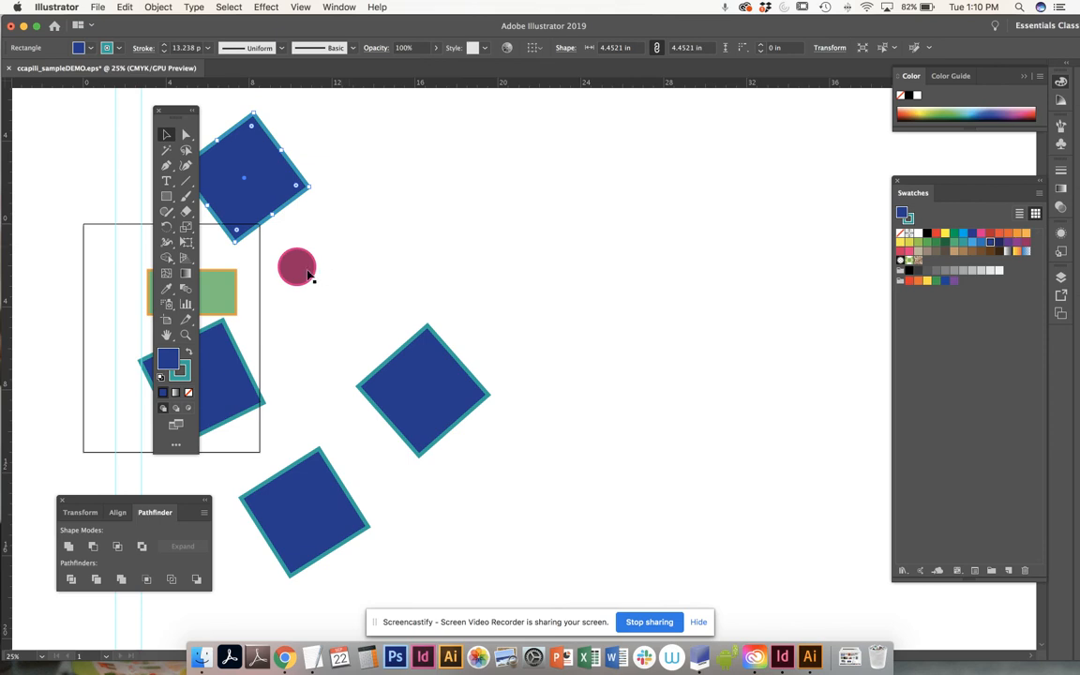
Step: Move the pink circle into the empty canvas area to the right of the blue squares
left_click(624, 255)
left_click_drag(651, 406, 648, 337)
key("space")
left_click_drag(742, 368, 570, 428)
left_click(535, 375)
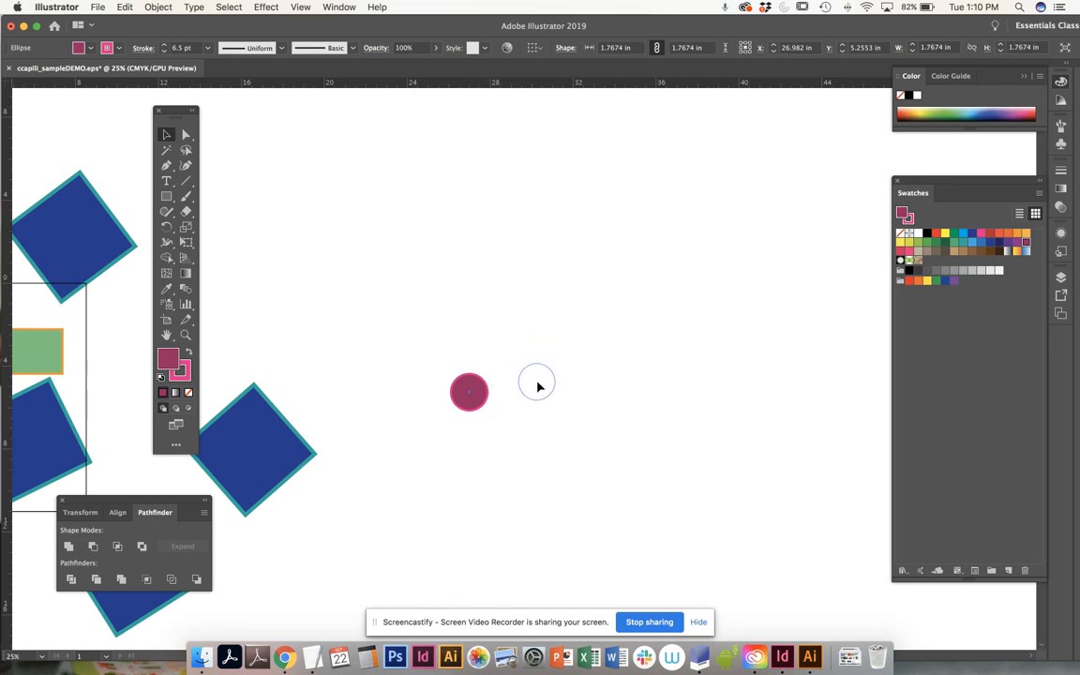
left_click_drag(537, 385, 541, 380)
left_click(599, 402)
left_click(543, 382)
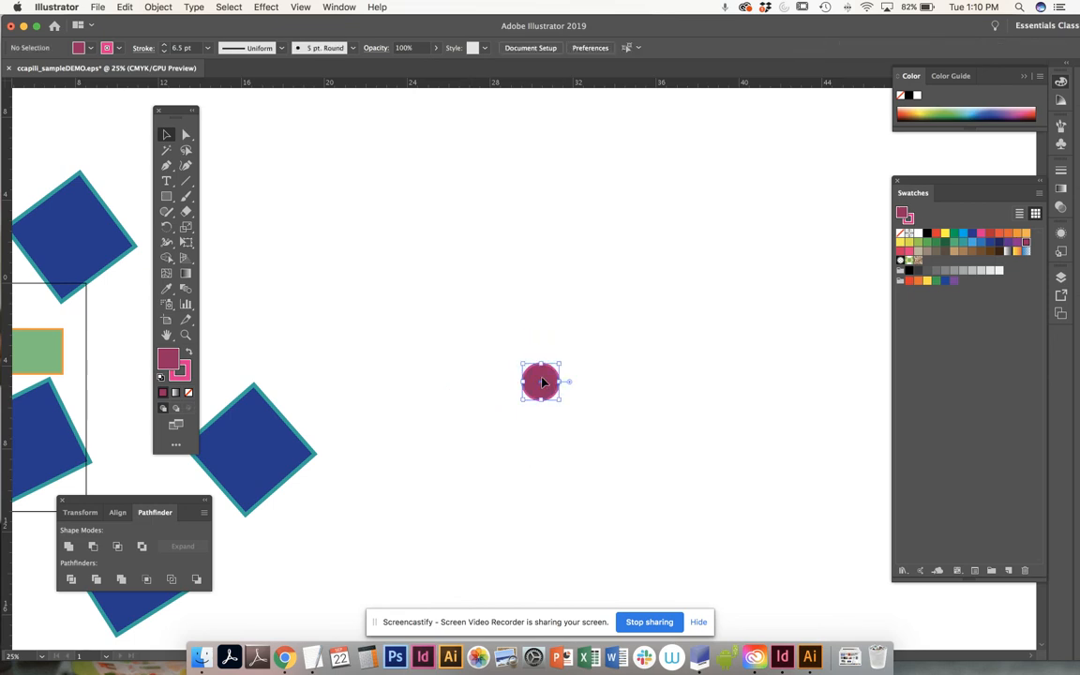
Step: Scale the pink circle down proportionally to about 1.48 in across
left_click_drag(560, 363, 556, 364)
left_click(542, 328)
key("super+equal")
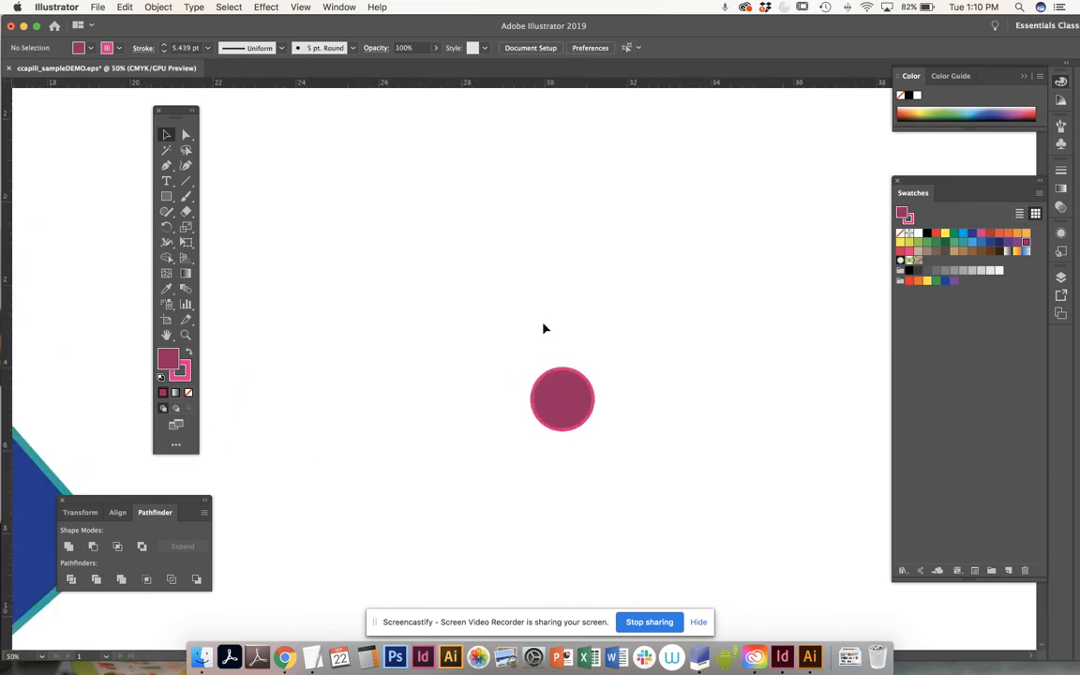
left_click_drag(537, 321, 518, 315)
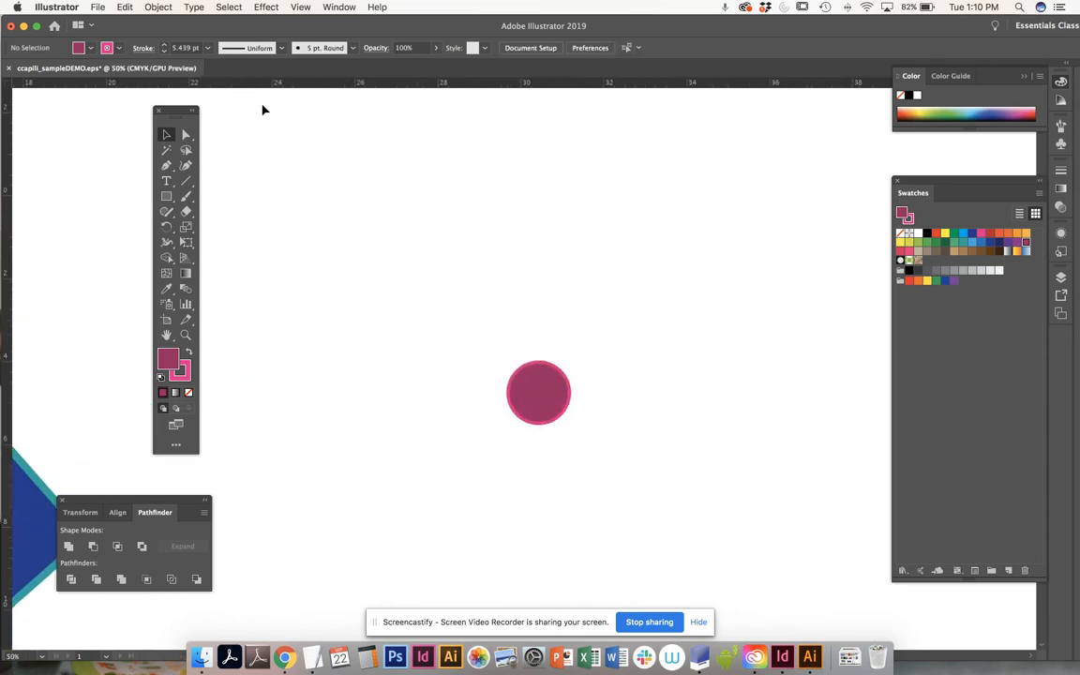
Step: Draw a square about 1.63 in wide above the pink circle and give it a green fill with an orange-red stroke
left_click(166, 196)
mouse_move(490, 199)
left_mouse_down()
mouse_move(566, 282)
mouse_move(560, 268)
left_mouse_up()
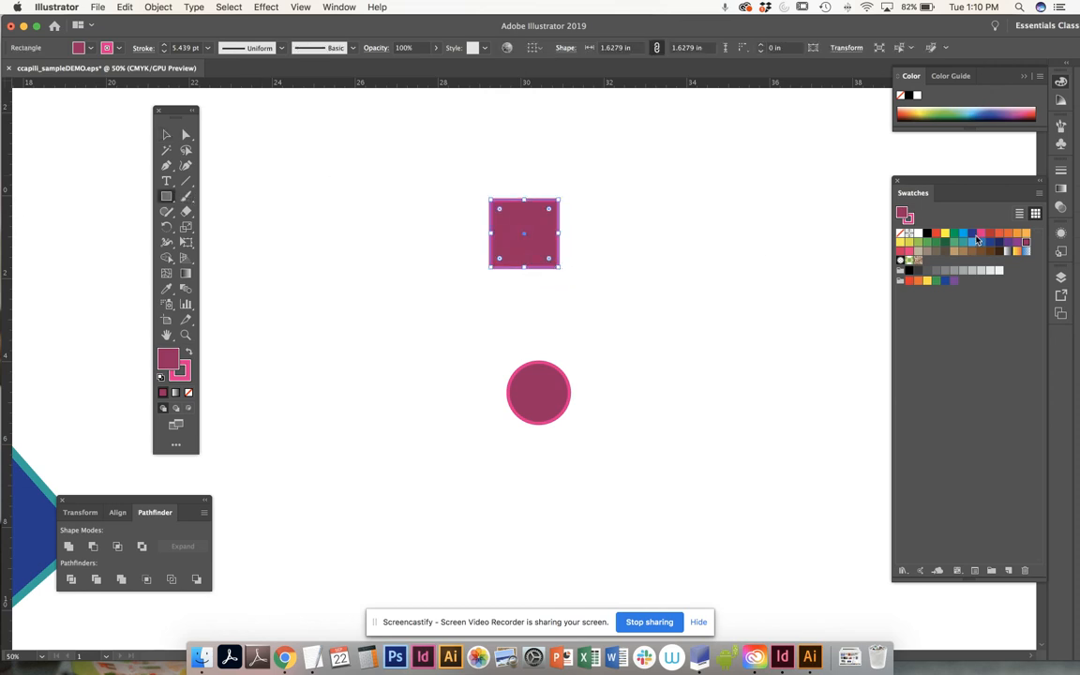
key("x")
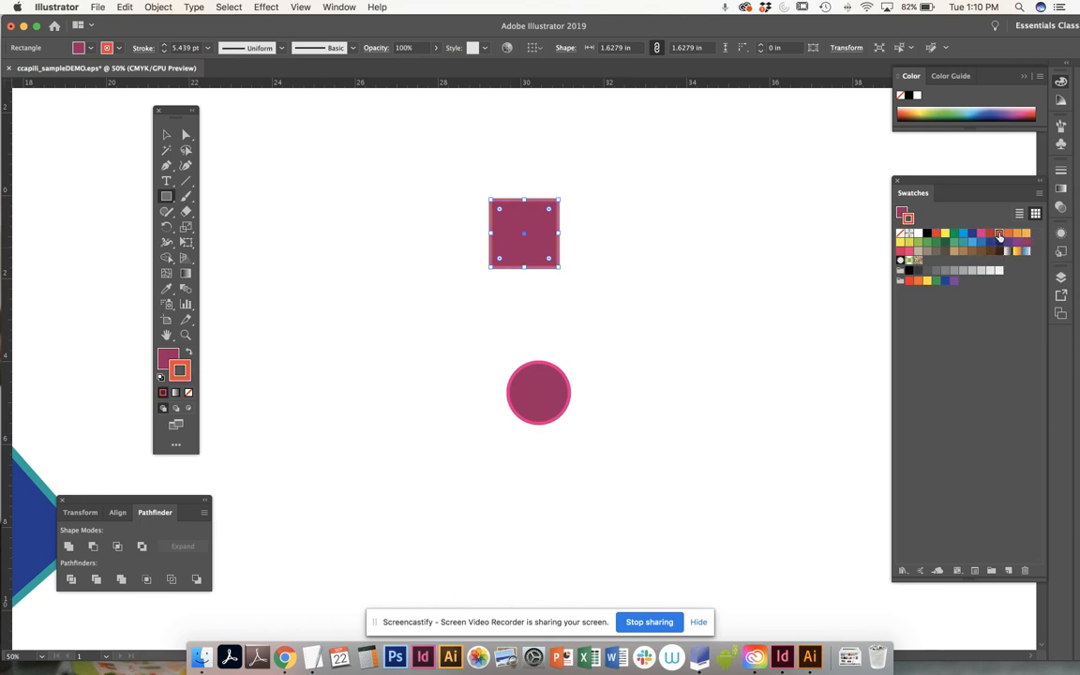
key("x")
left_click(926, 242)
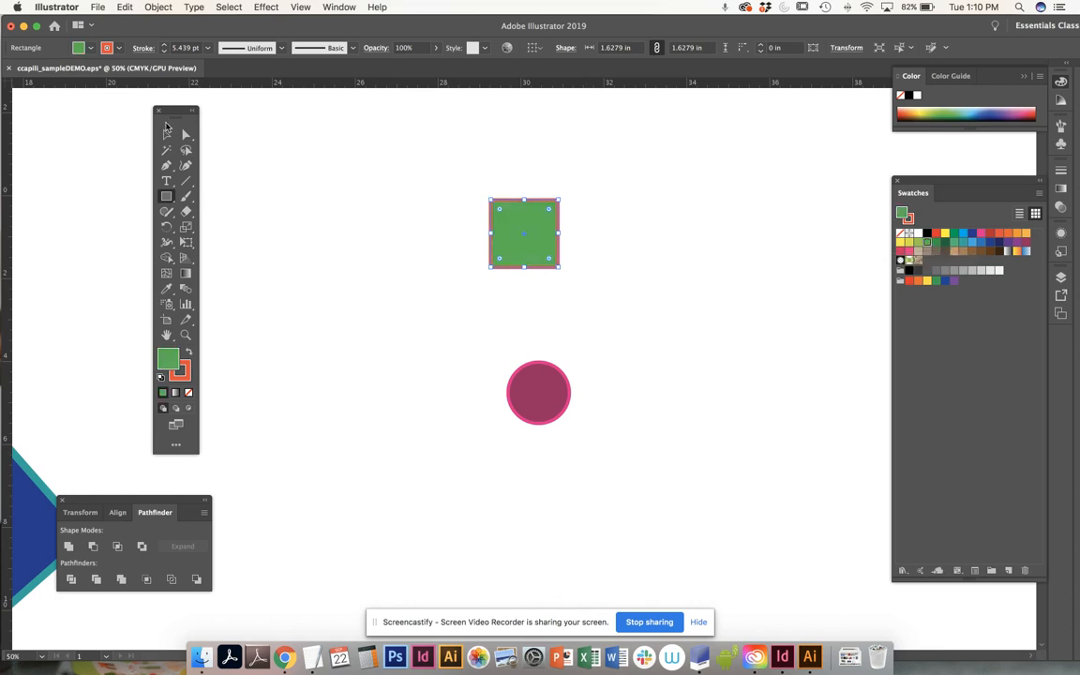
Step: Move the green square down to sit just above the pink circle, centered over it
left_click(166, 134)
left_click(583, 281)
left_click_drag(520, 239, 534, 312)
left_click(626, 363)
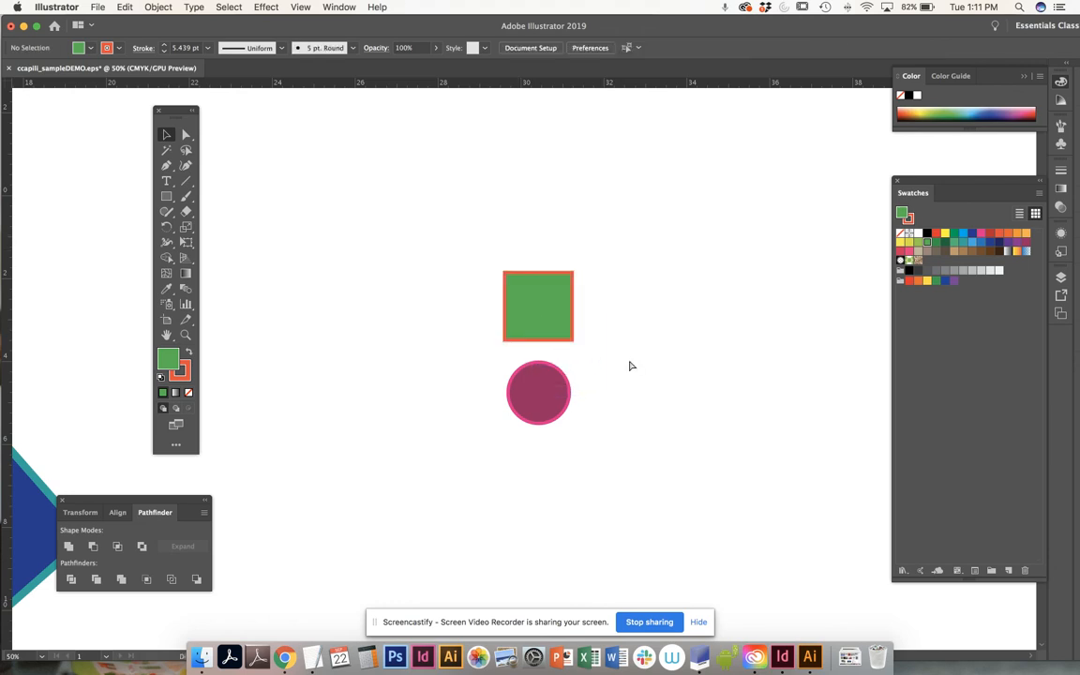
Step: Place a vertical and a horizontal guide crossing at the center of the pink circle
key("super+minus")
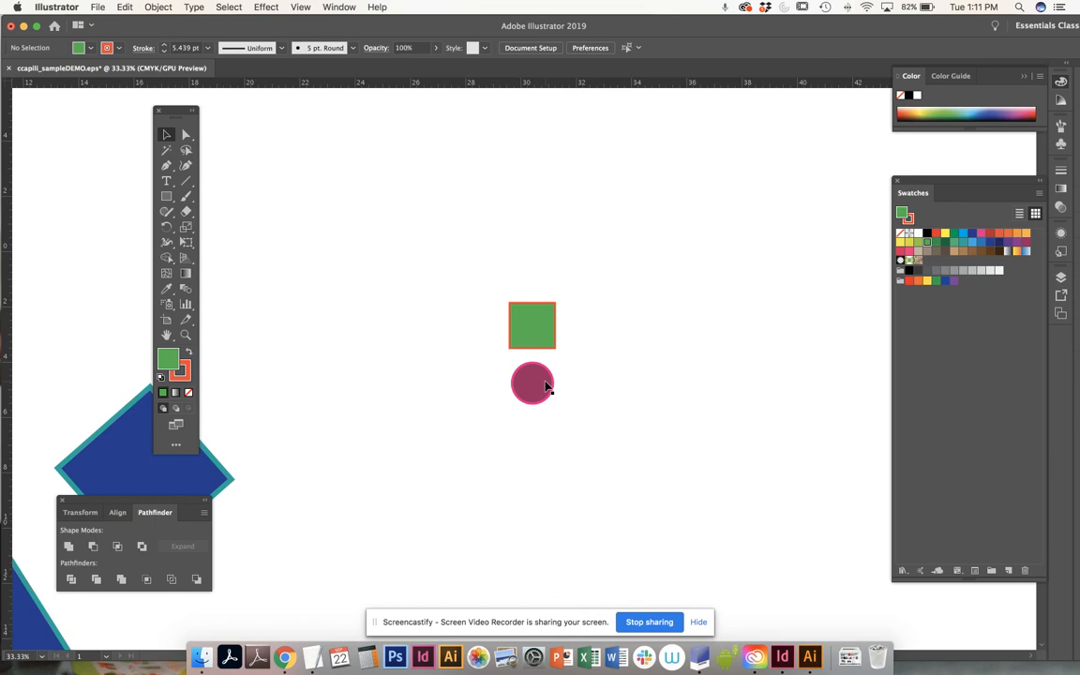
left_click(539, 342)
left_click(605, 368)
left_click(535, 381)
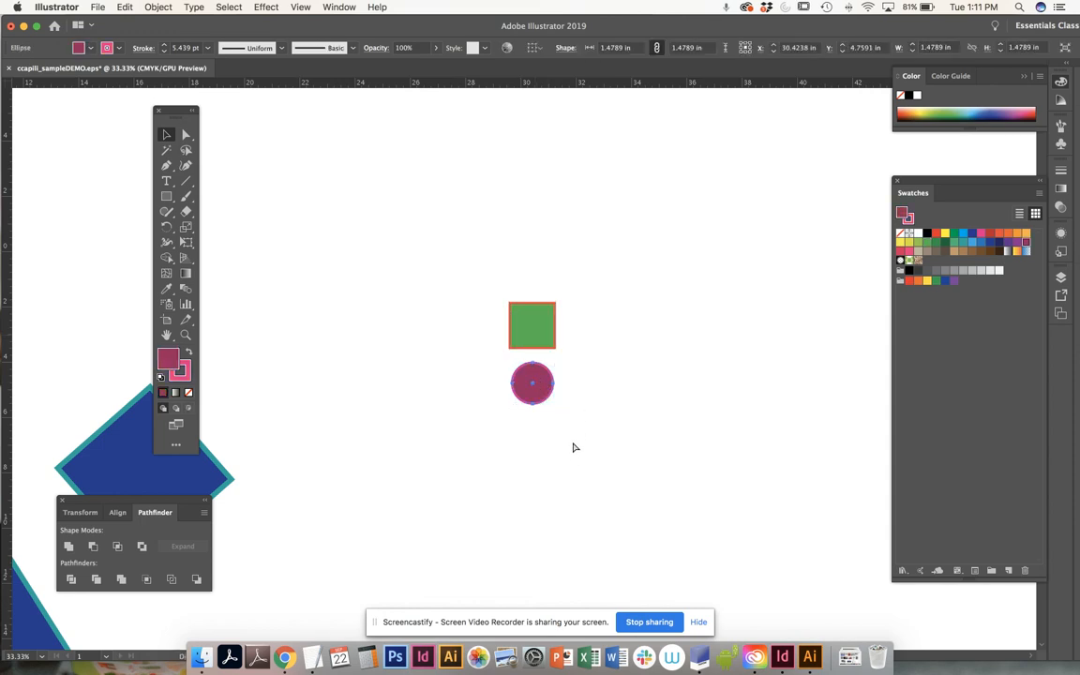
key("super+equal")
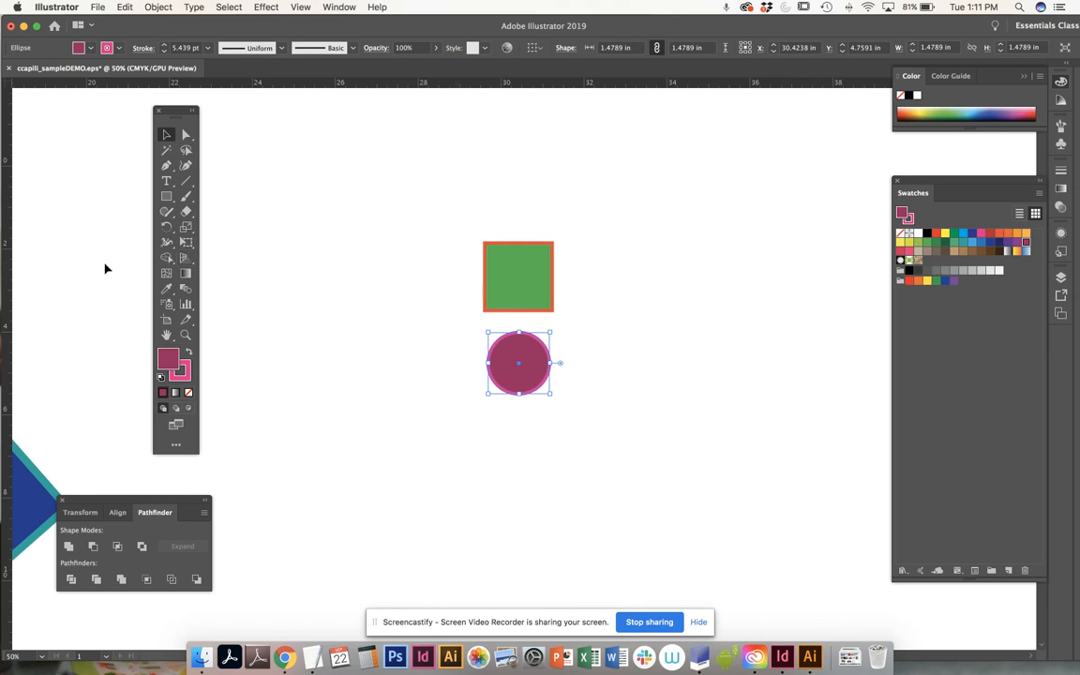
left_click(465, 241)
left_click_drag(591, 234, 521, 244)
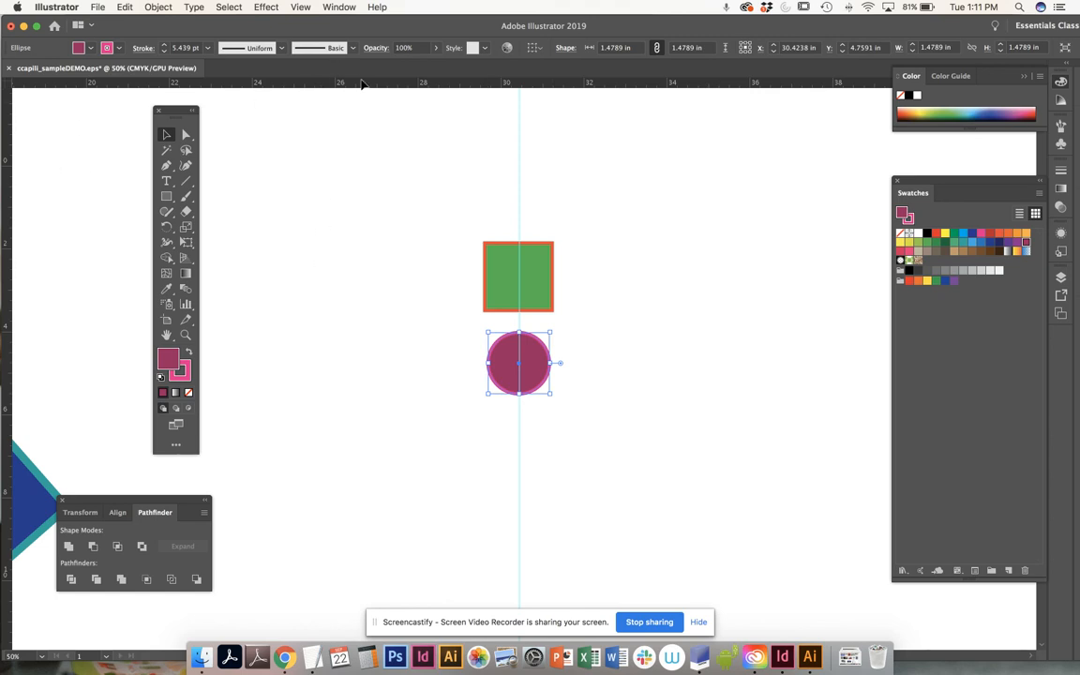
left_click_drag(363, 86, 371, 368)
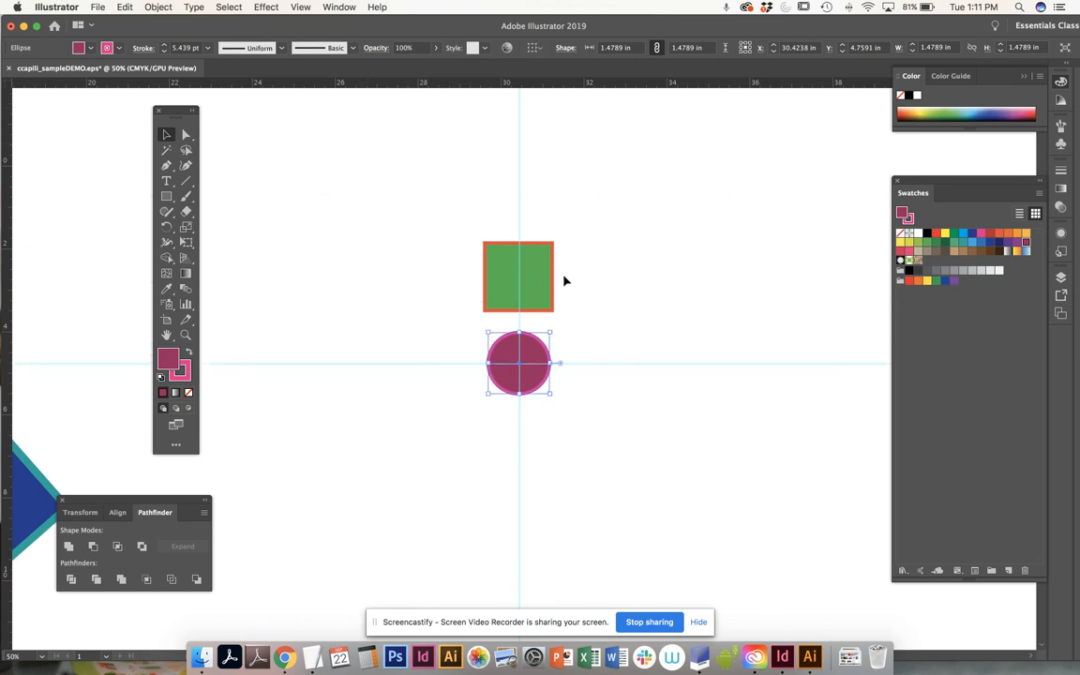
left_click(624, 218)
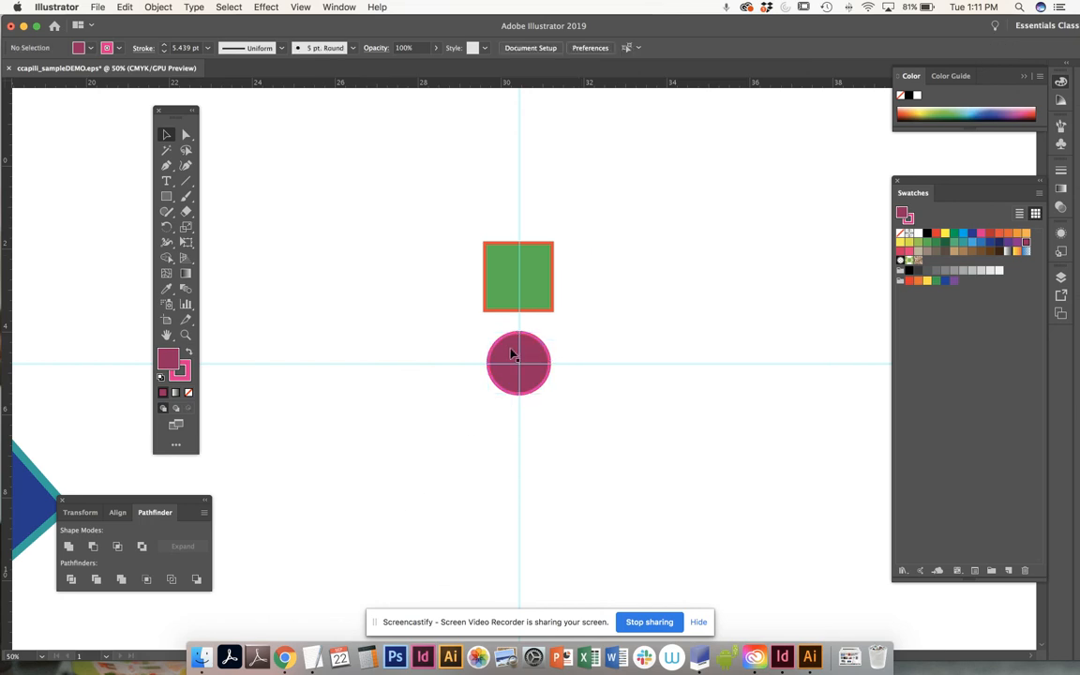
Step: Rotate copies of the green square around the pink circle's center to form a flower-like ring of eight squares
left_click(538, 282)
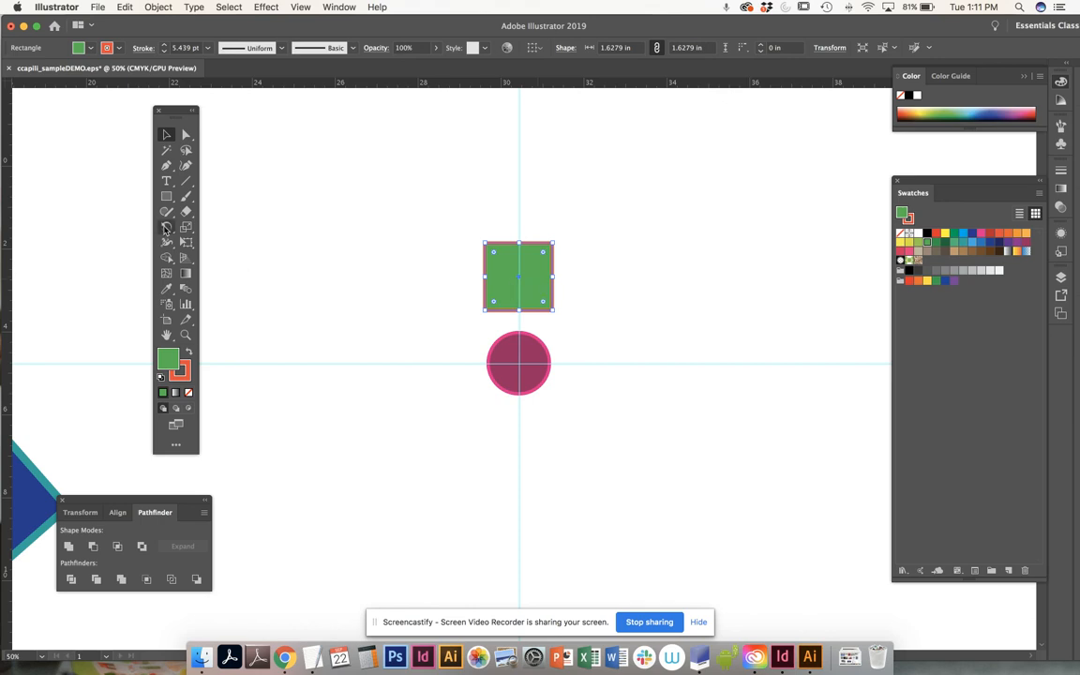
left_click(167, 228)
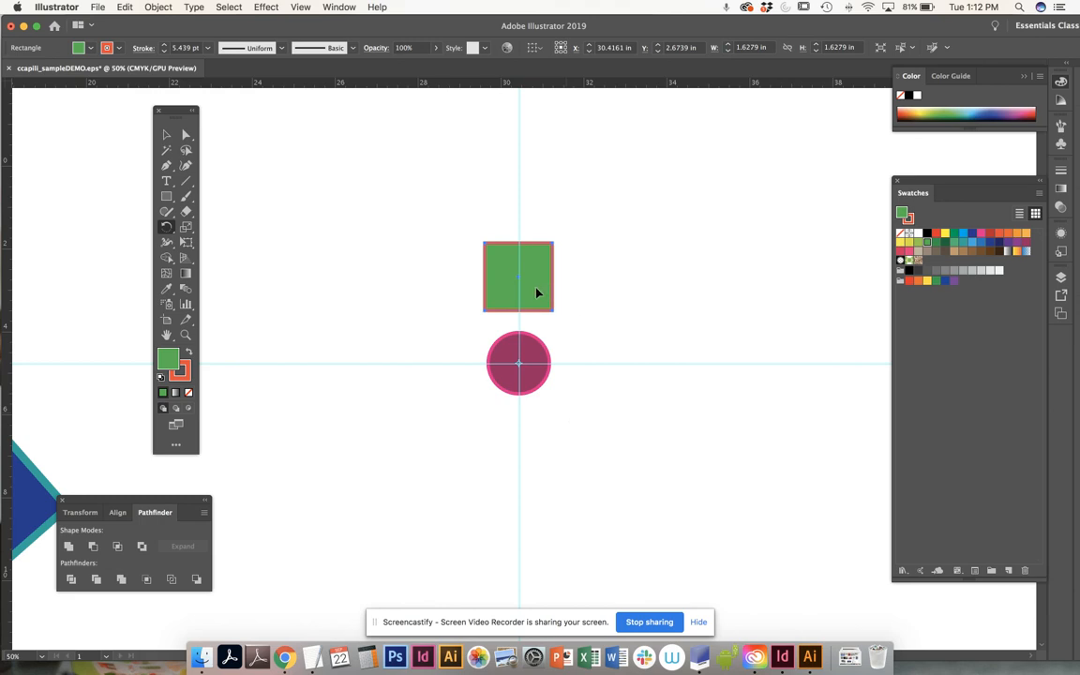
left_click_drag(529, 291, 572, 287)
mouse_move(501, 260)
left_mouse_down()
mouse_move(458, 301)
mouse_move(418, 412)
mouse_move(463, 456)
mouse_move(448, 443)
left_mouse_up()
left_click_drag(487, 410, 585, 434)
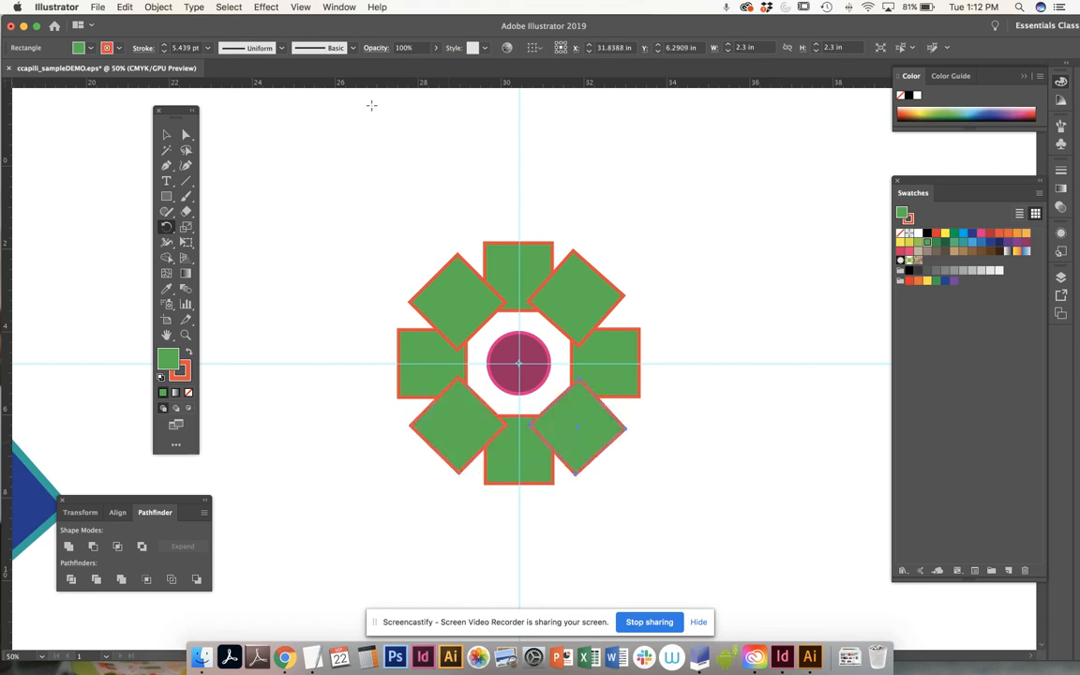
left_click(167, 136)
left_click(397, 182)
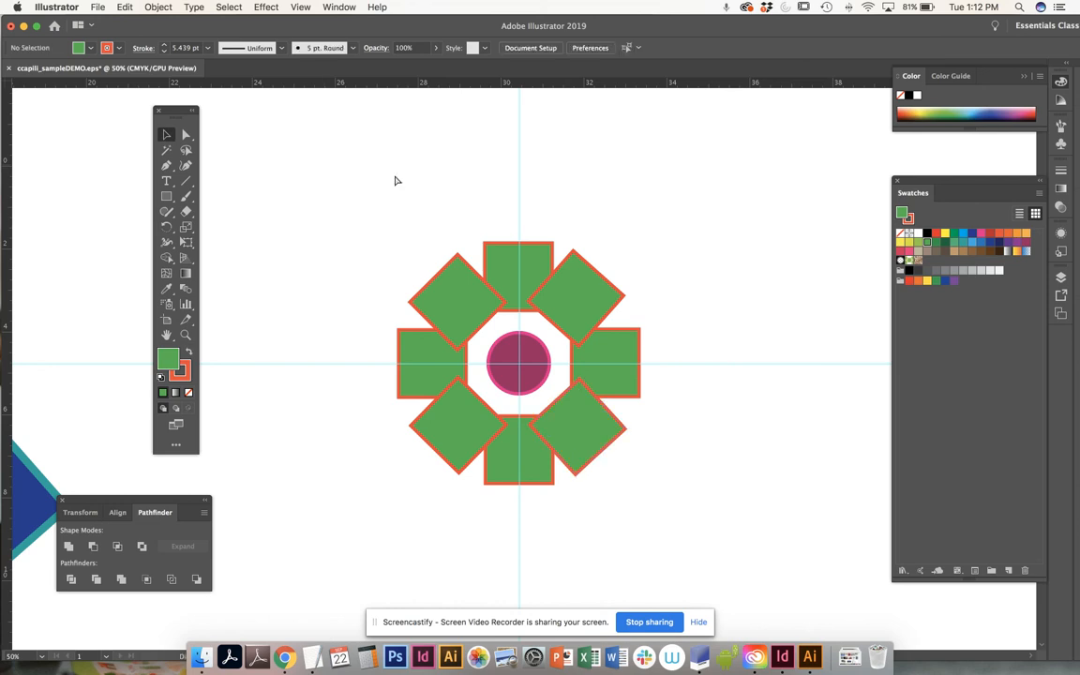
Step: Hide the guides and save the document
key("super+minus")
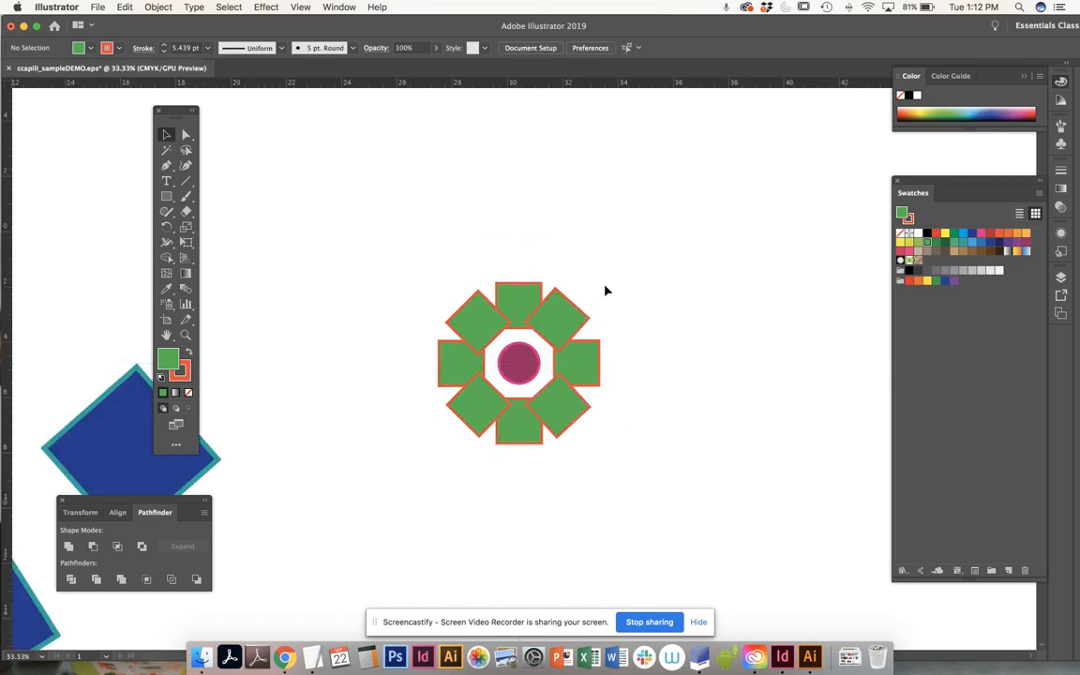
key("super+plus")
key("super+plus")
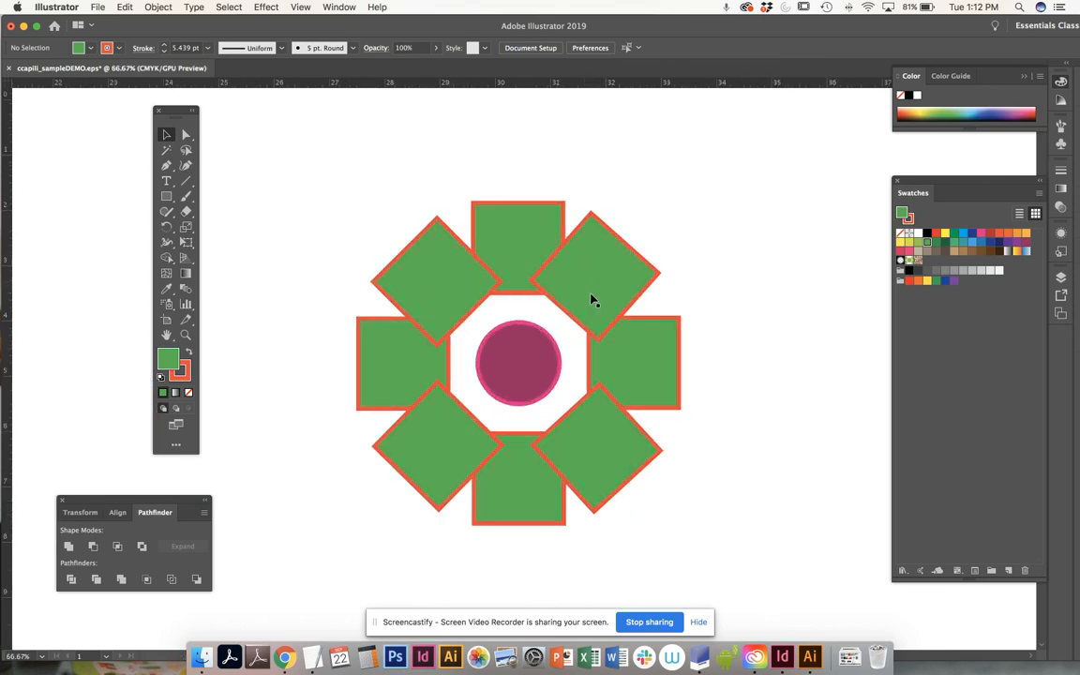
left_click(528, 354)
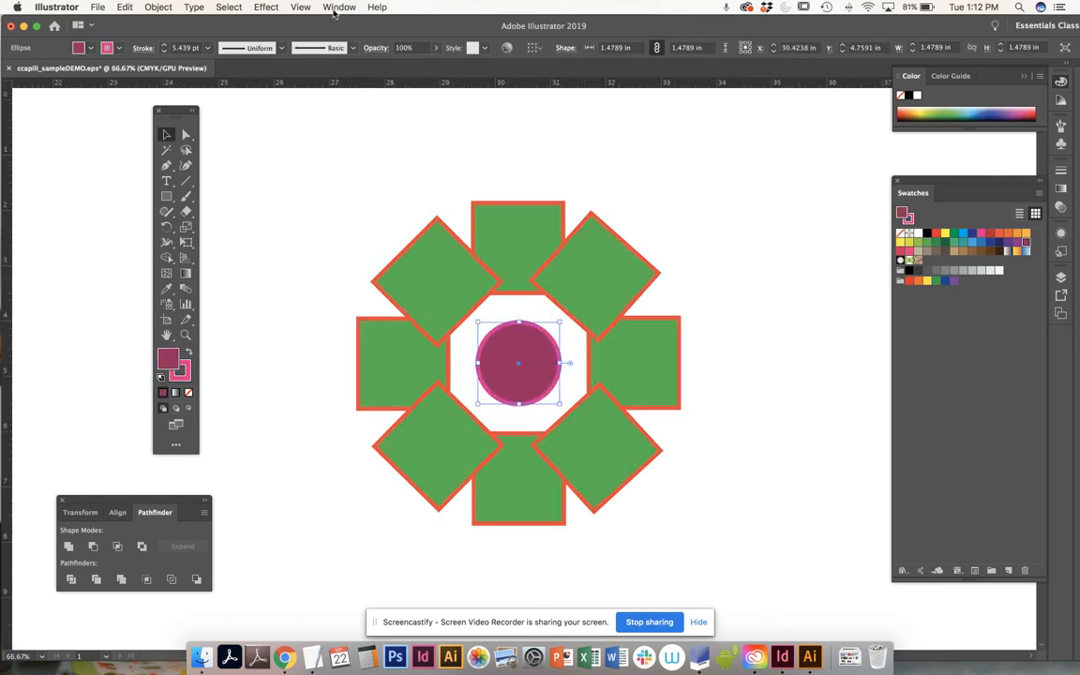
left_click(395, 166)
key("super+s")
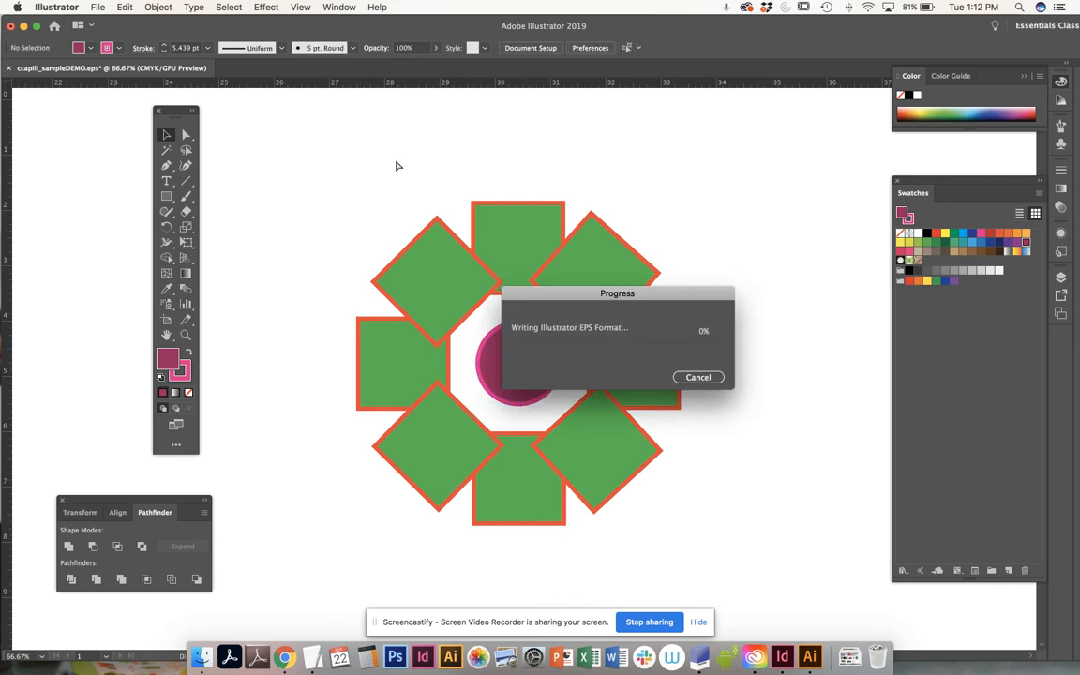
Step: Examine the ring of green squares around the pink circle and compare it with the blue squares near the artboard
scroll(619, 207, "down", 1)
scroll(619, 207, "right", 1)
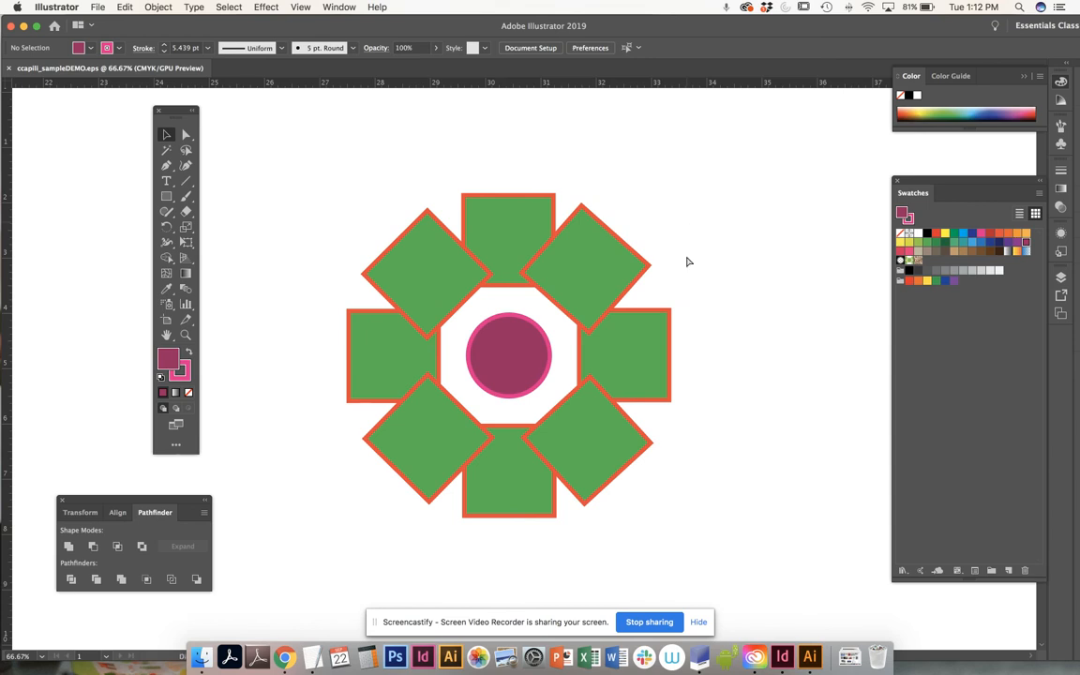
key("super+minus")
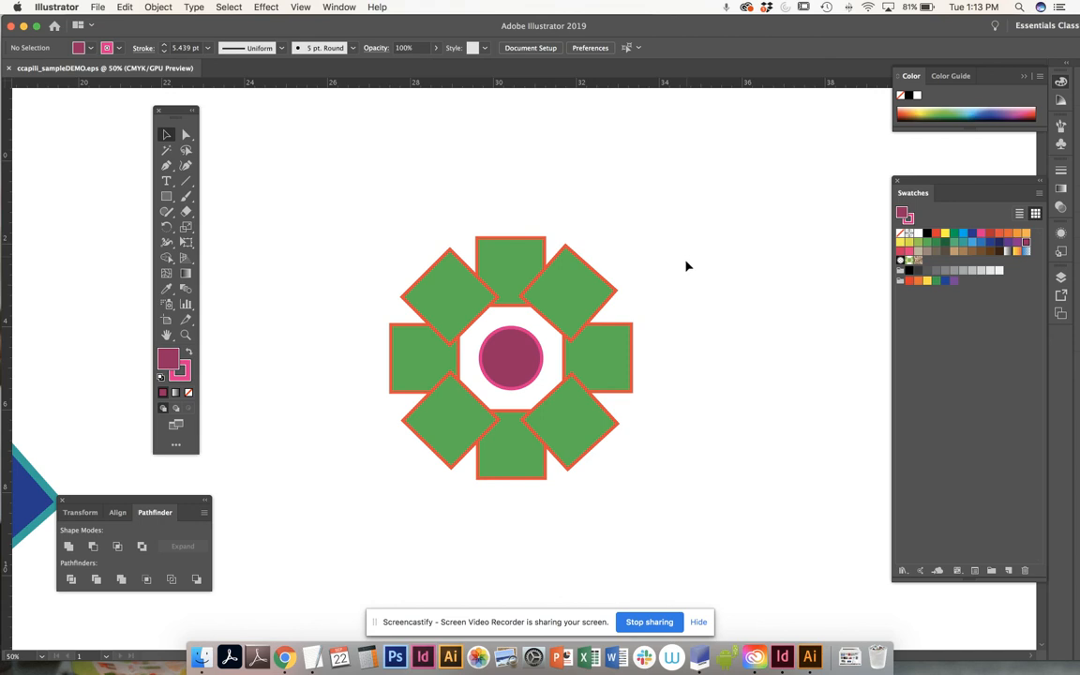
left_click_drag(643, 353, 661, 381)
scroll(679, 400, "down", 3)
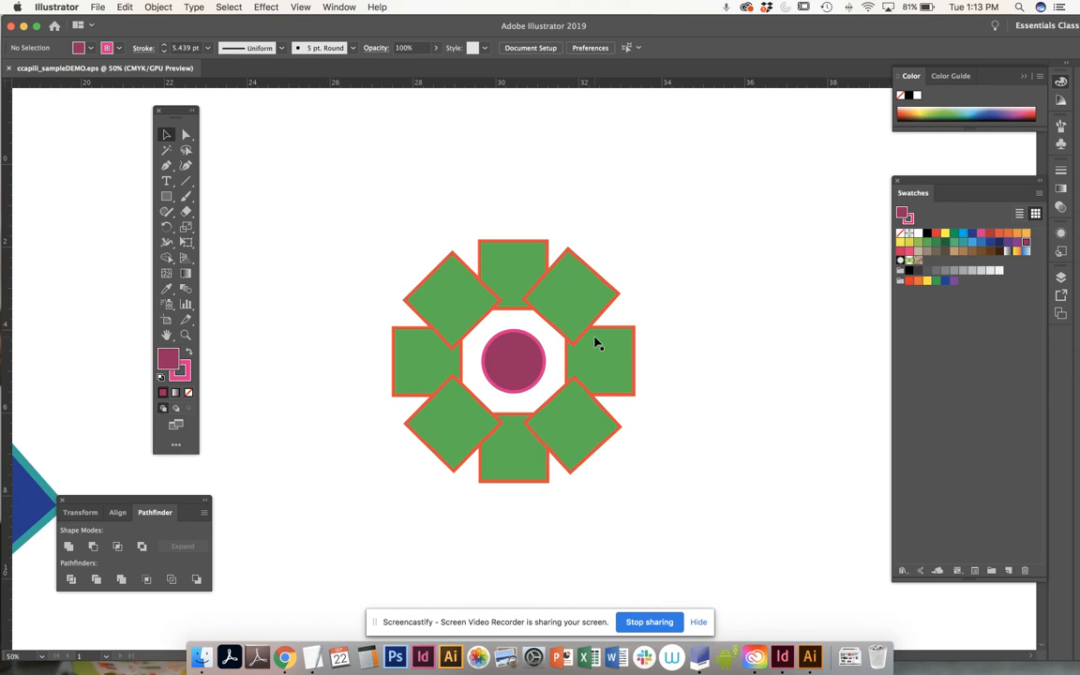
key("super+minus")
key("super+minus")
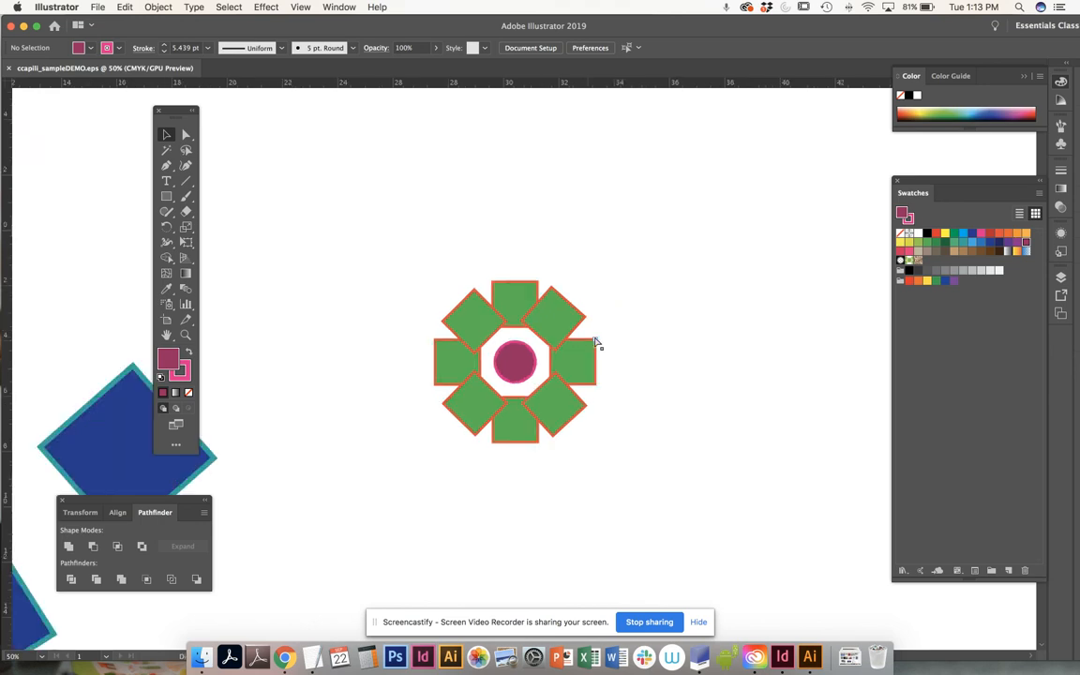
left_click_drag(308, 340, 548, 316)
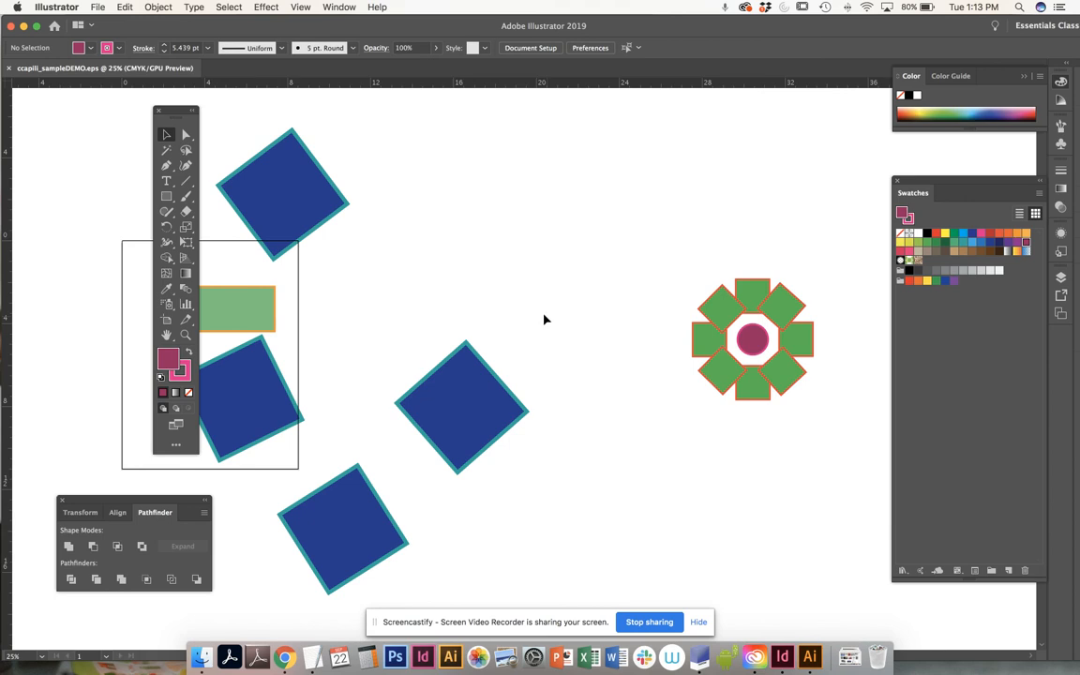
key("super+equal")
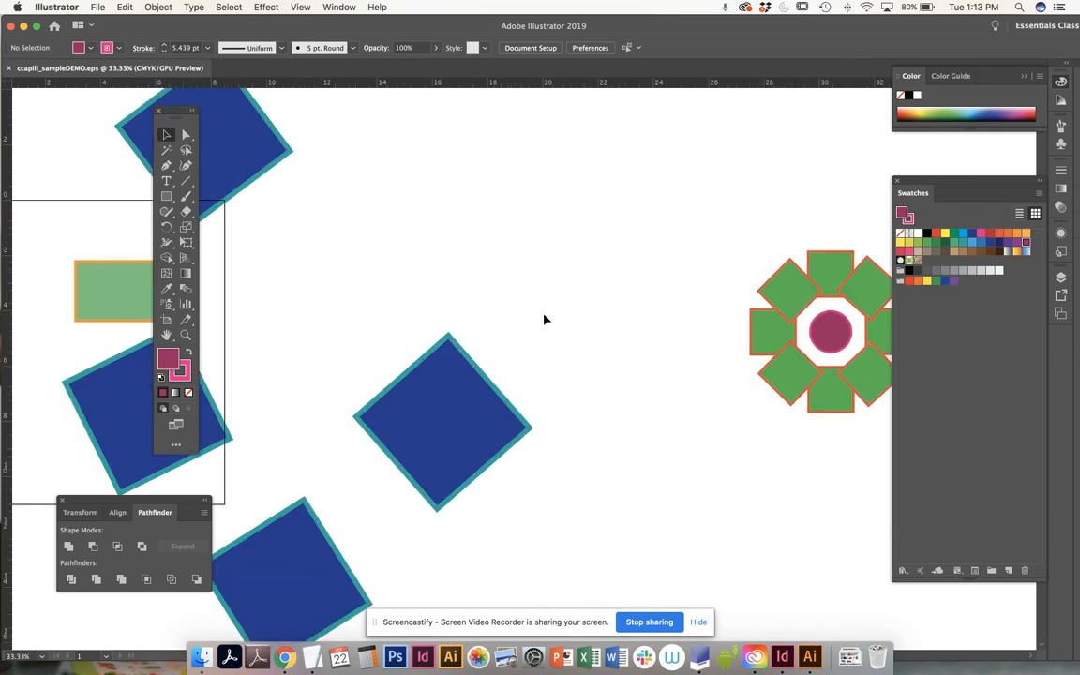
left_click_drag(602, 309, 337, 304)
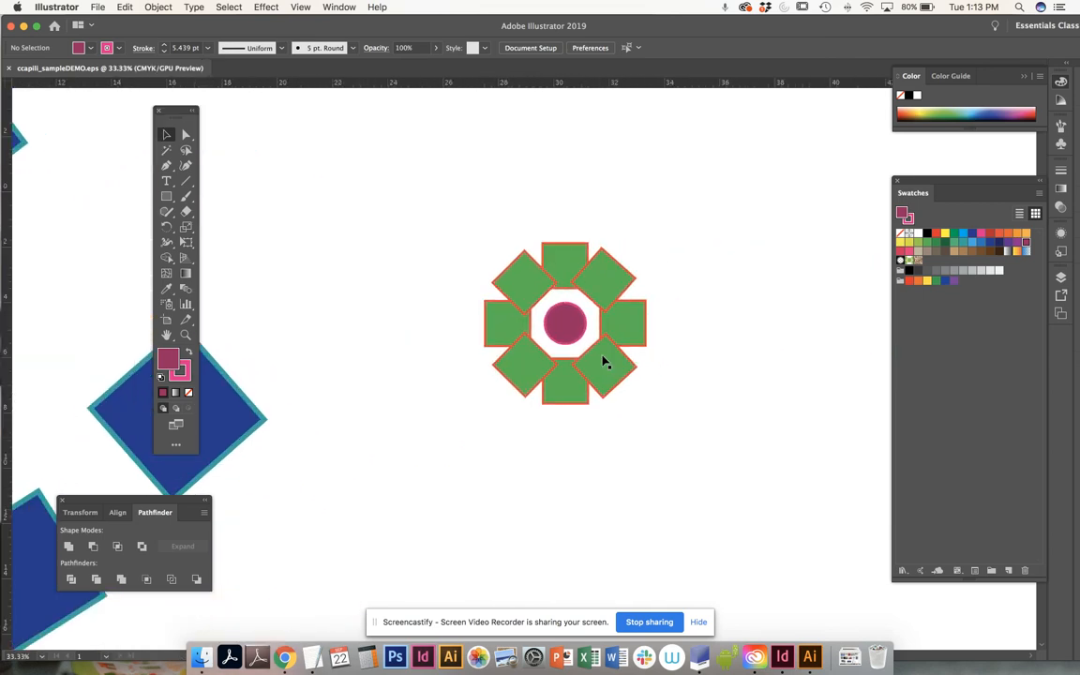
key("super+equal")
key("super+equal")
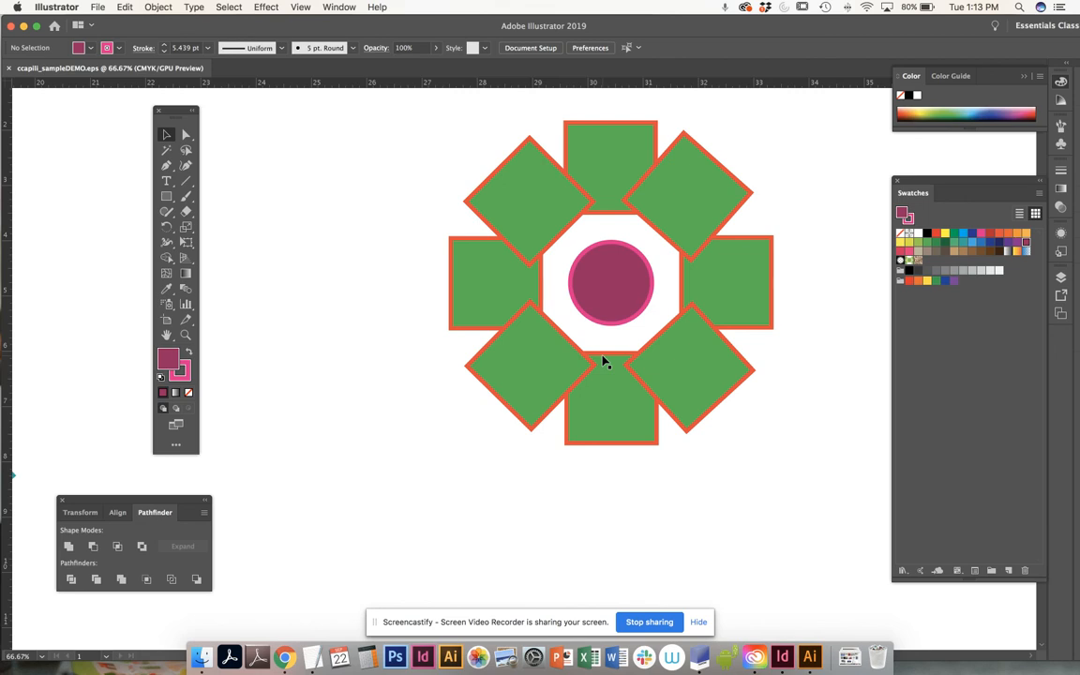
key("super+minus")
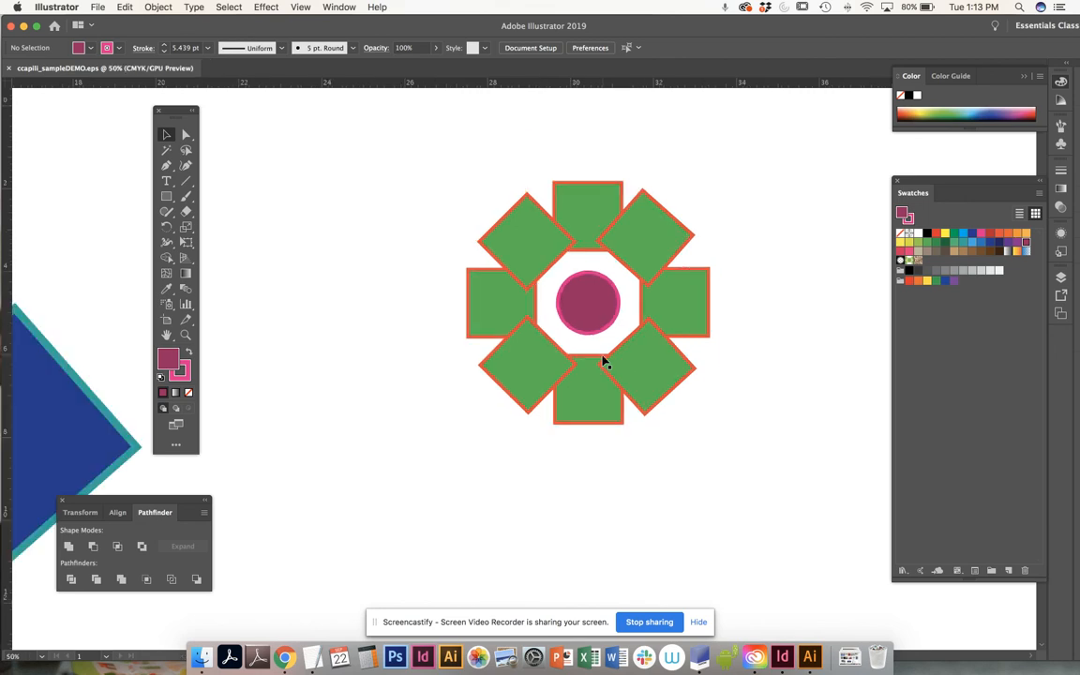